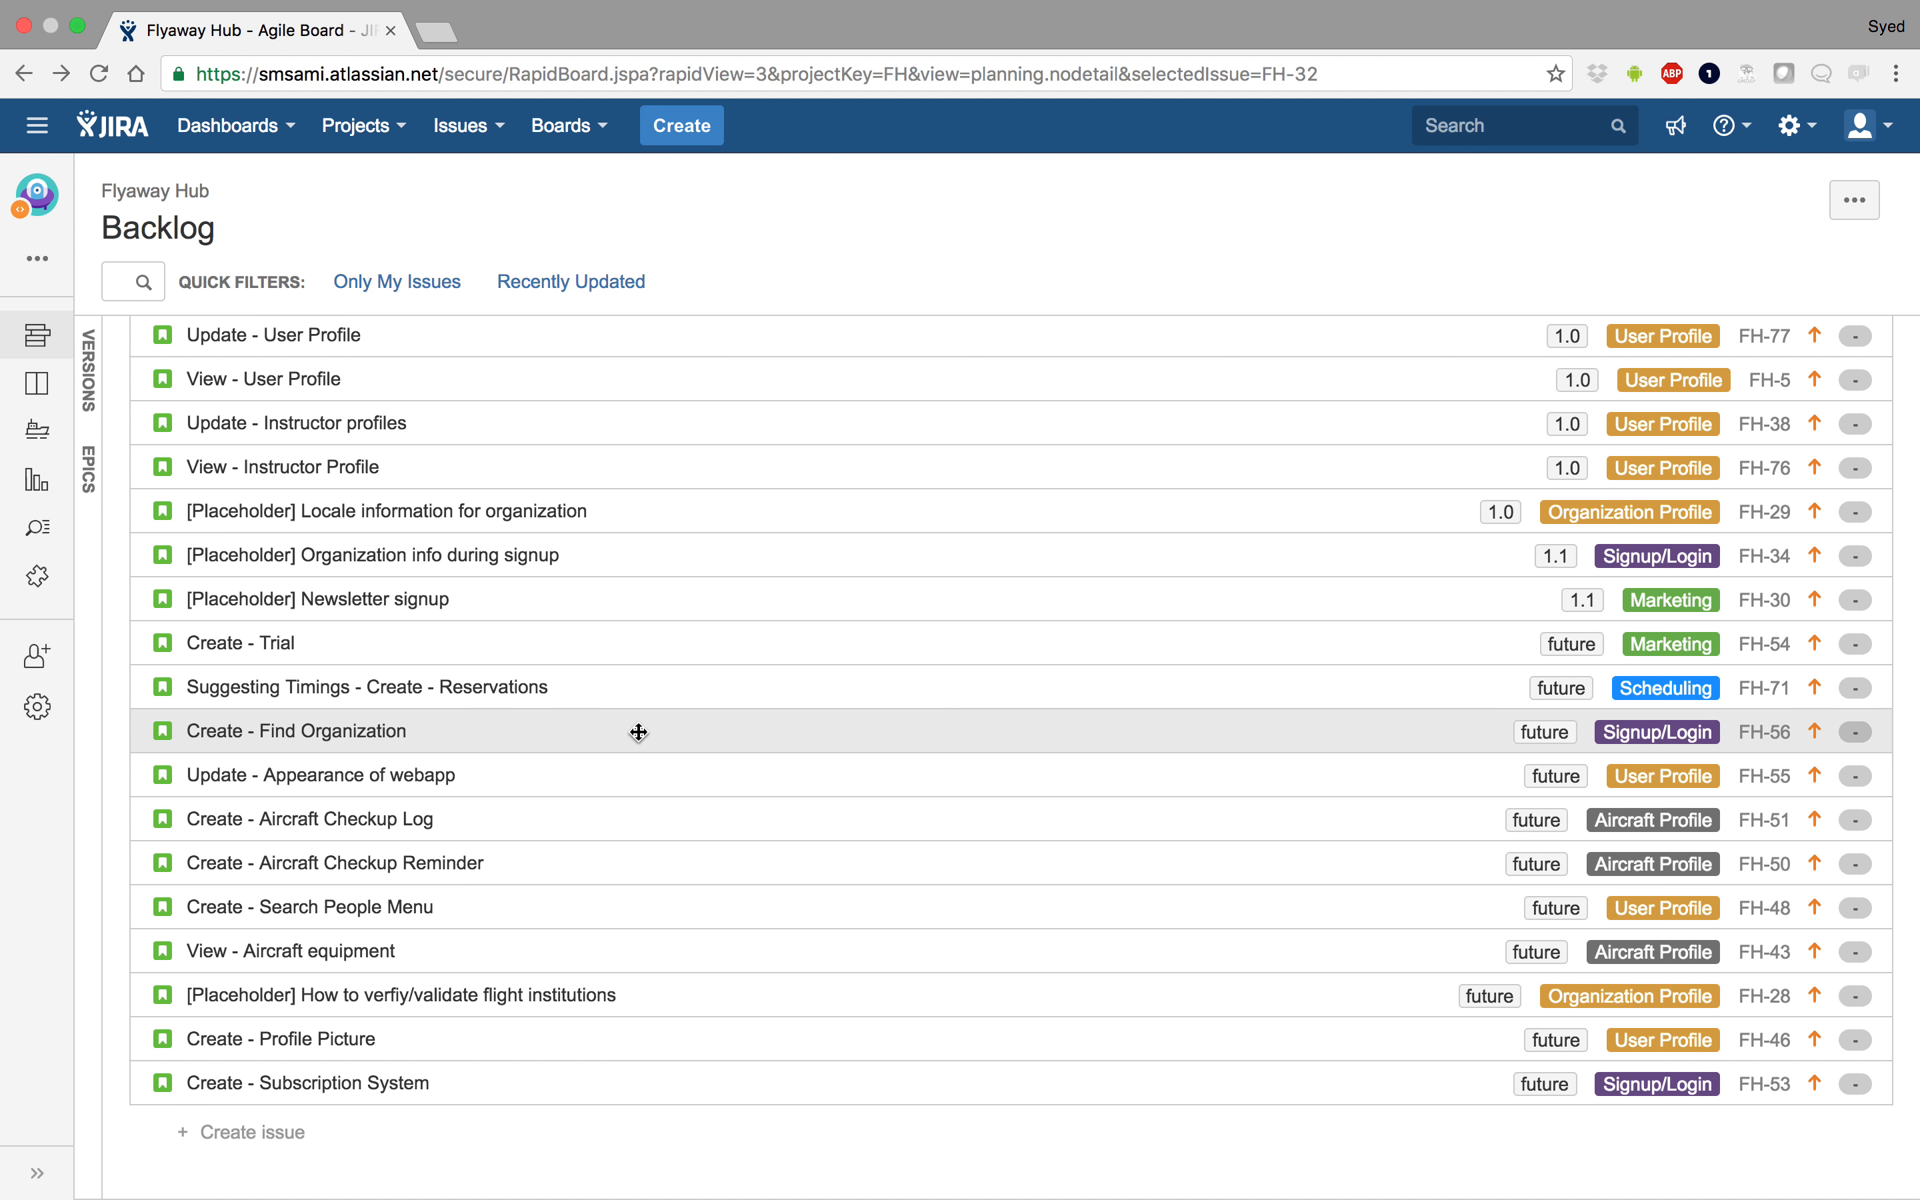
{"action": "left_click", "coordinate": [288, 1132]}
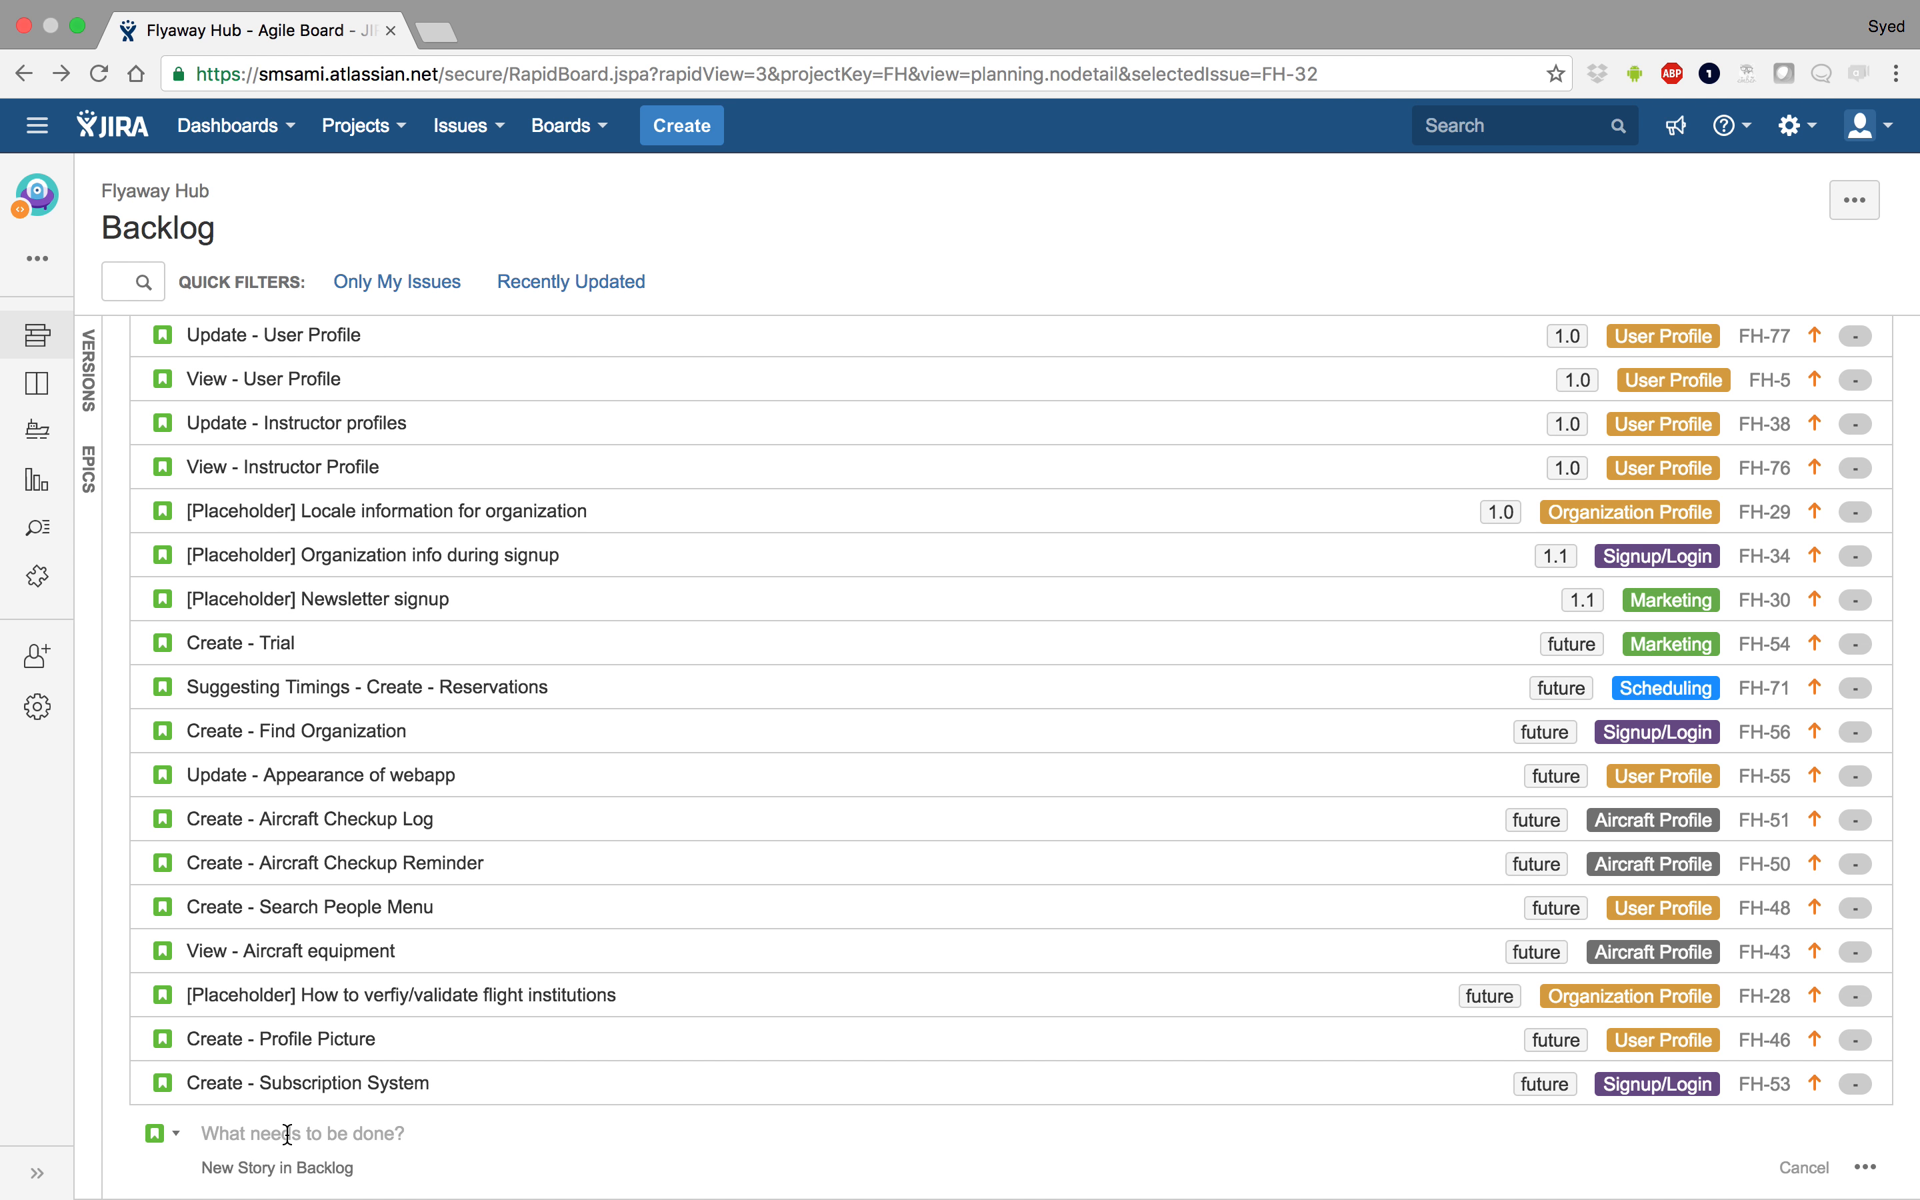
{"action": "scroll", "coordinate": [398, 1153], "scroll_direction": "down", "scroll_amount": 1}
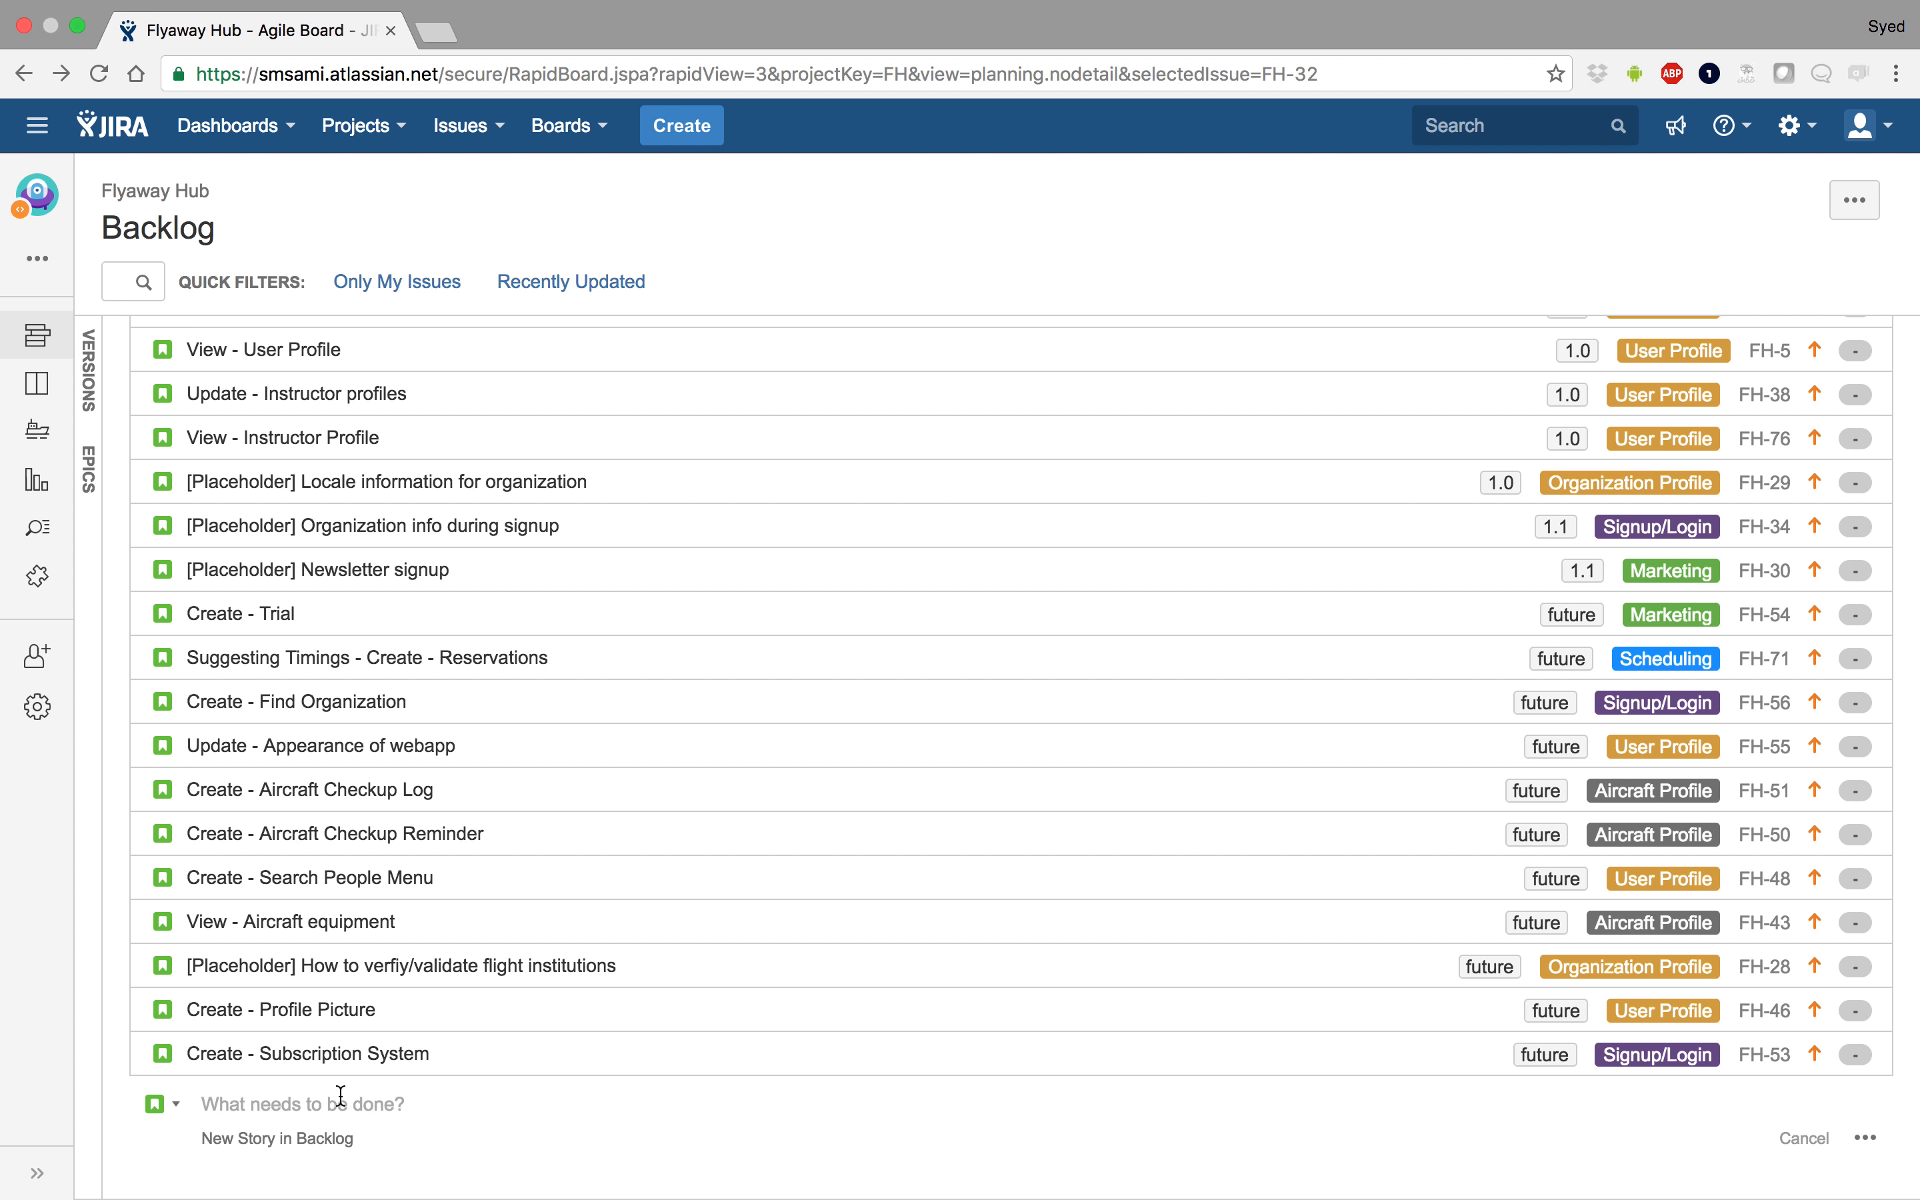
{"action": "left_click", "coordinate": [397, 1174]}
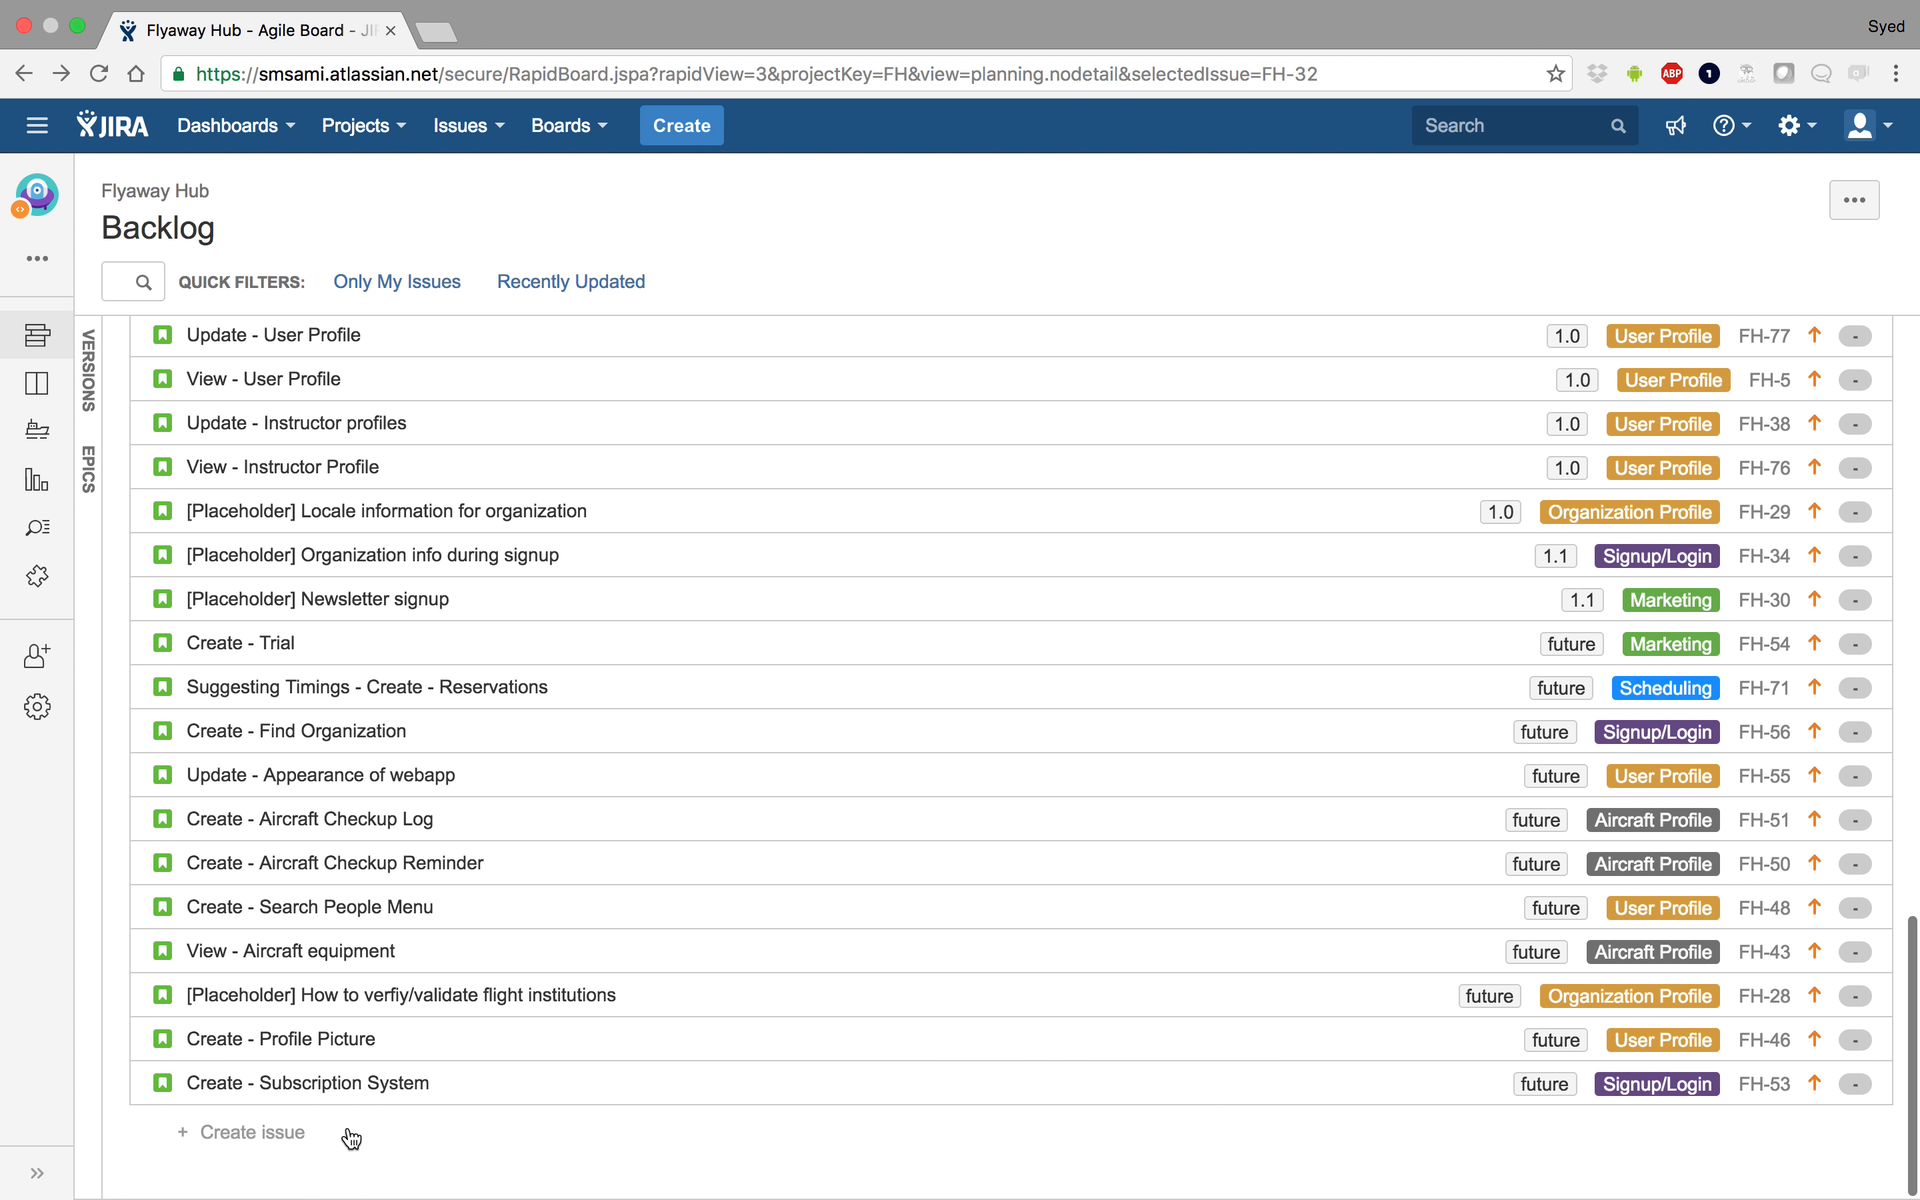
Examine the available issue types and all the fields of the new issue form, and close the form without creating an issue
{"action": "left_click", "coordinate": [665, 139]}
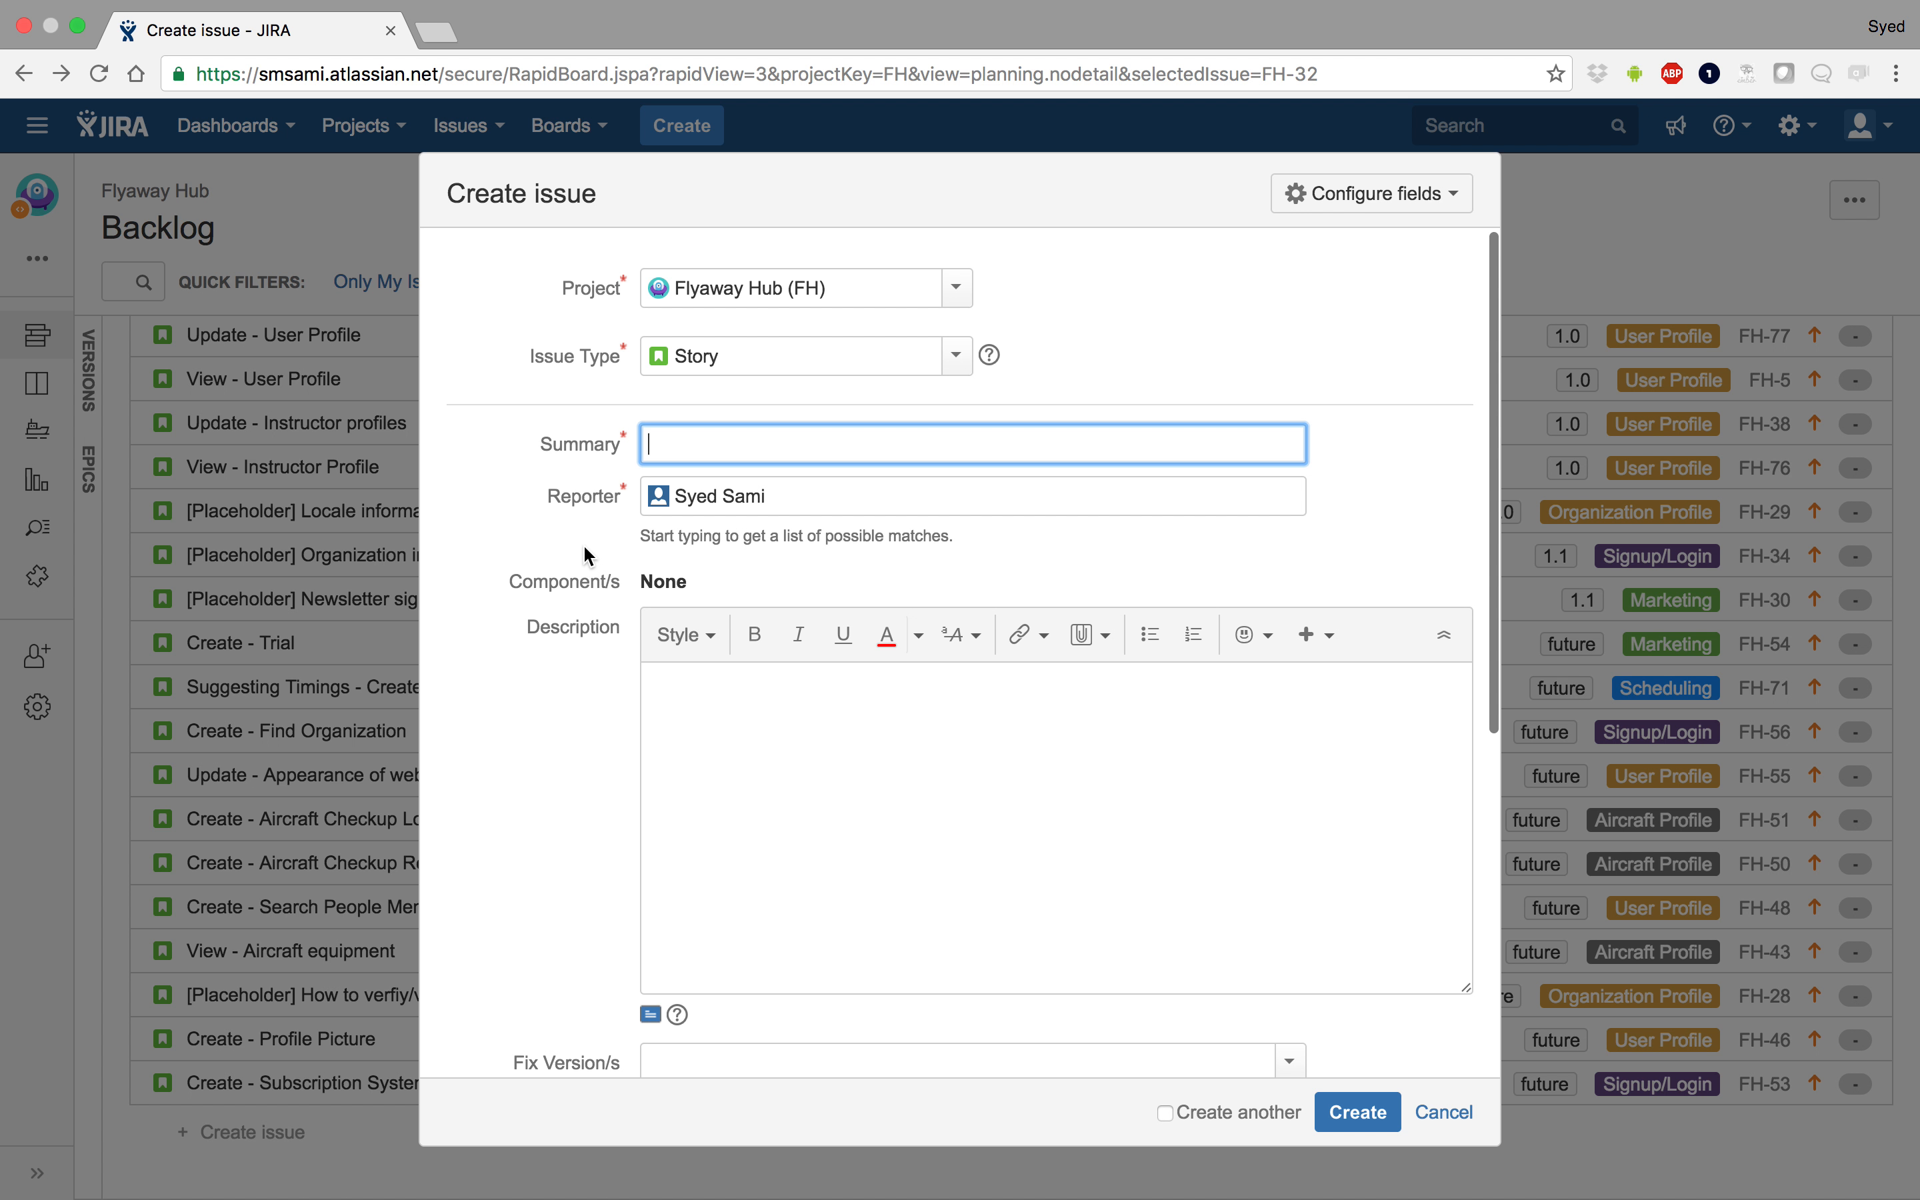
{"action": "left_click", "coordinate": [713, 363]}
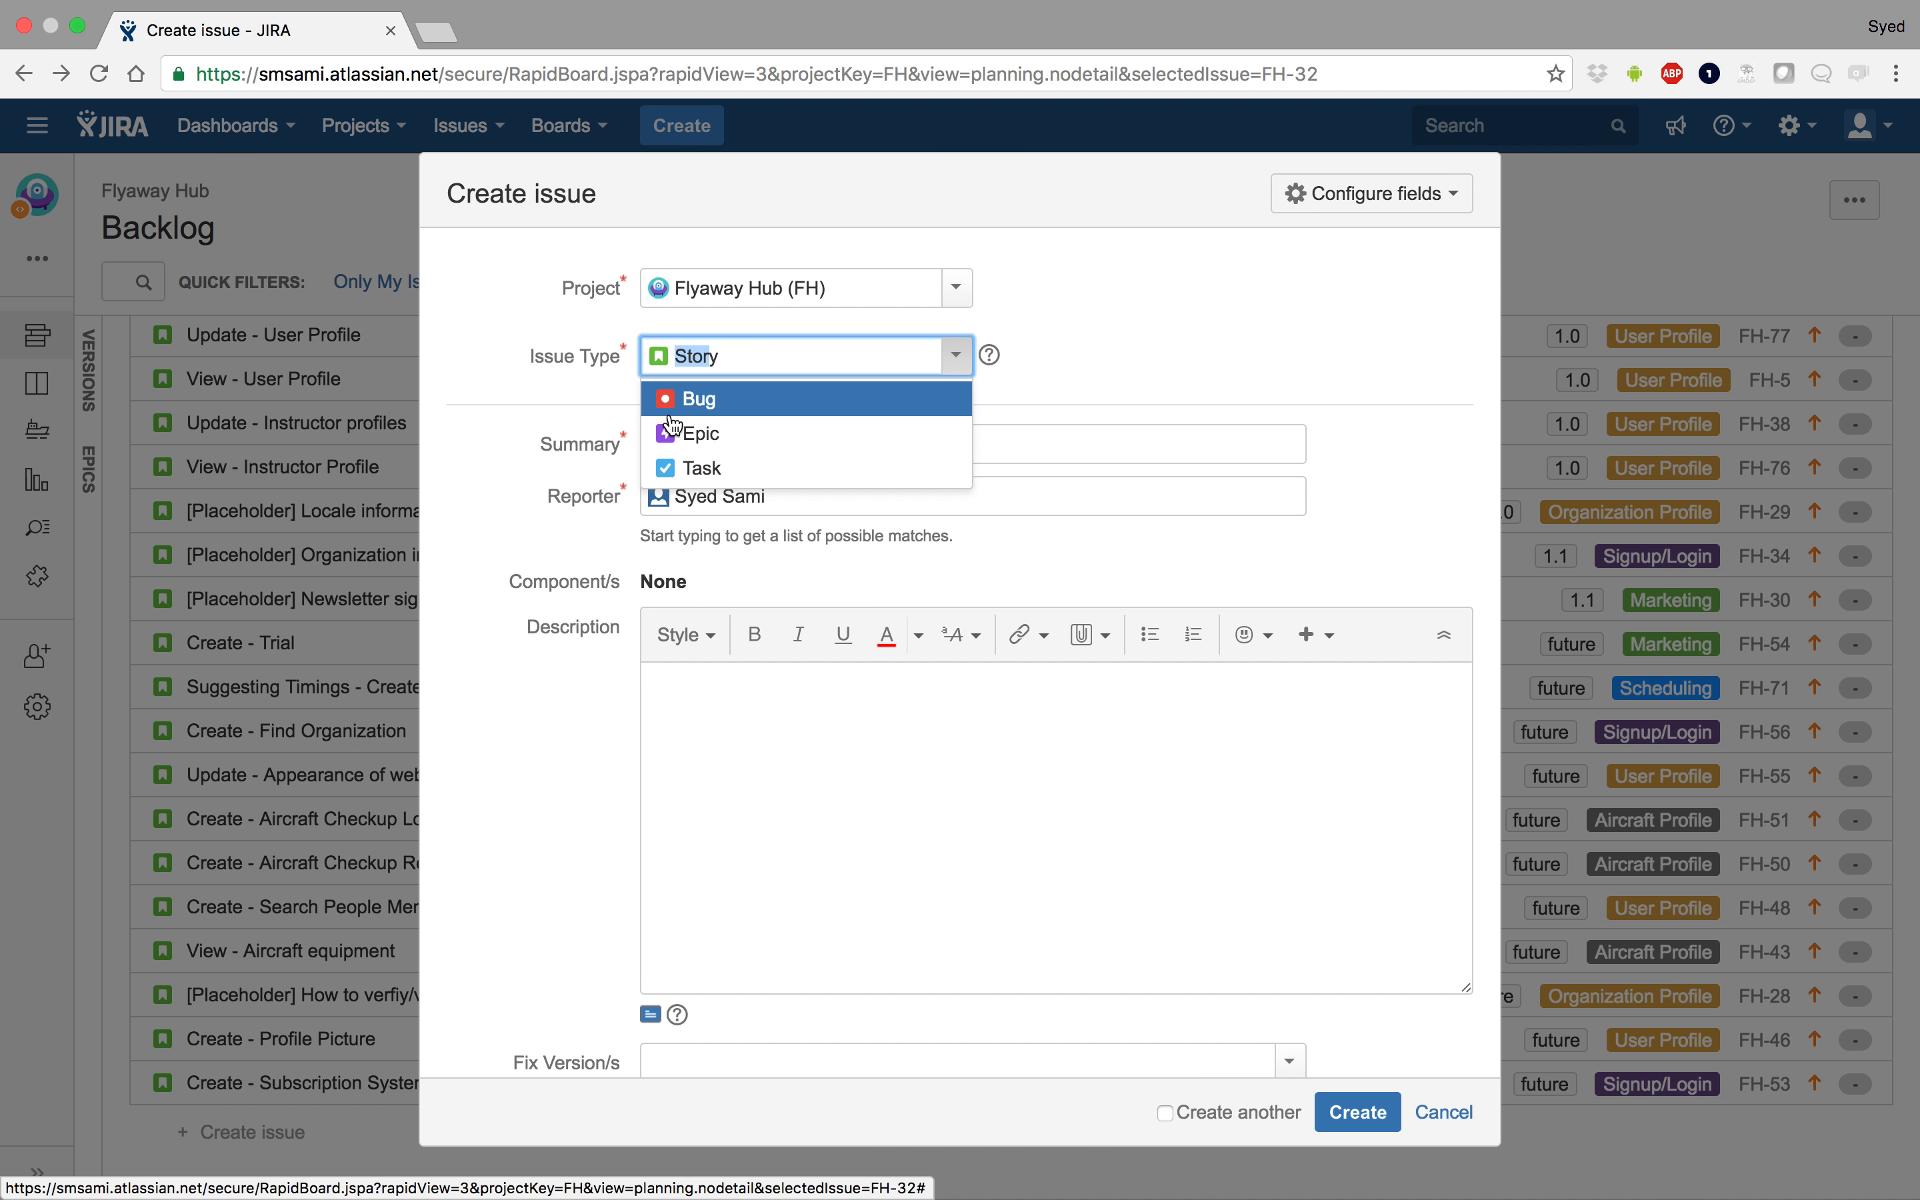
{"action": "left_click", "coordinate": [1232, 353]}
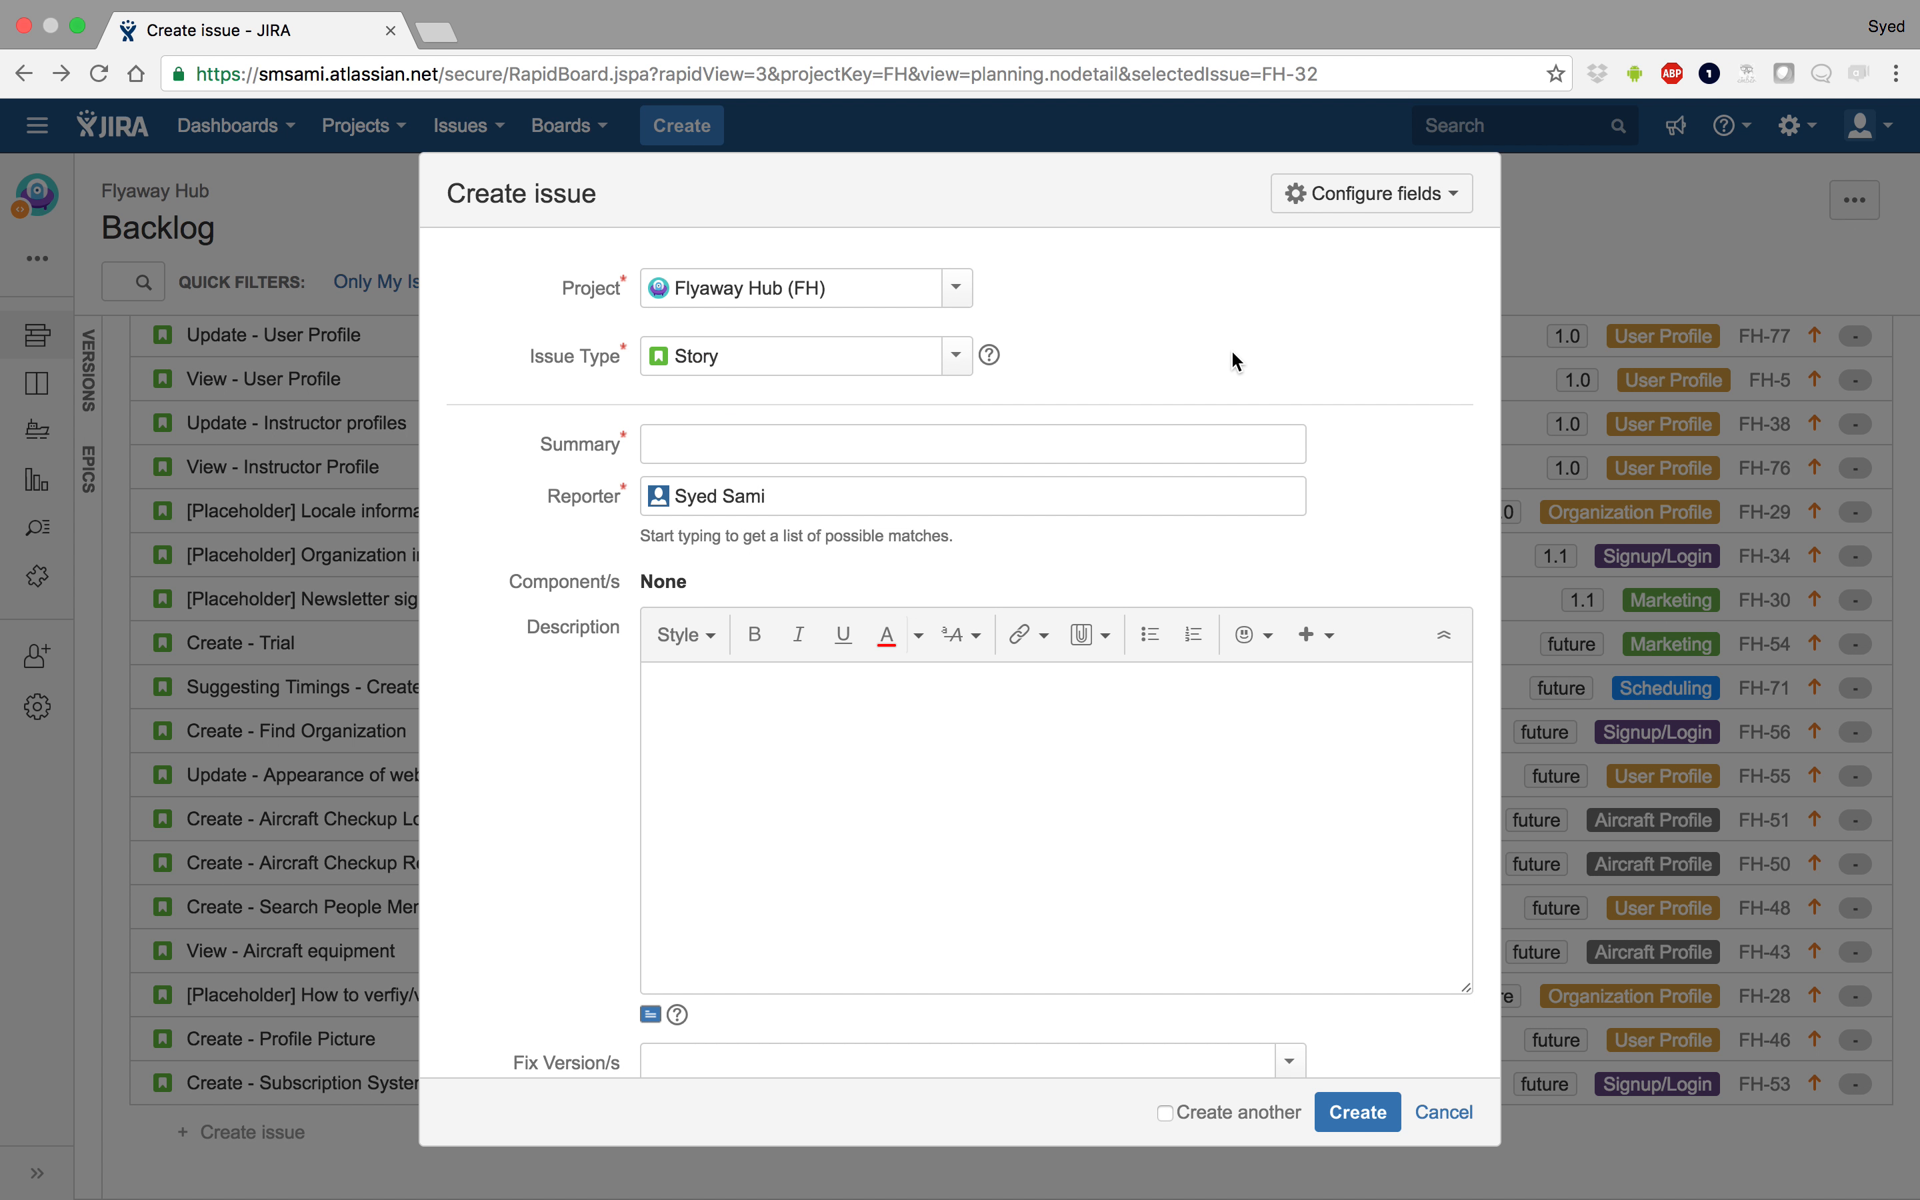
{"action": "left_click", "coordinate": [746, 433]}
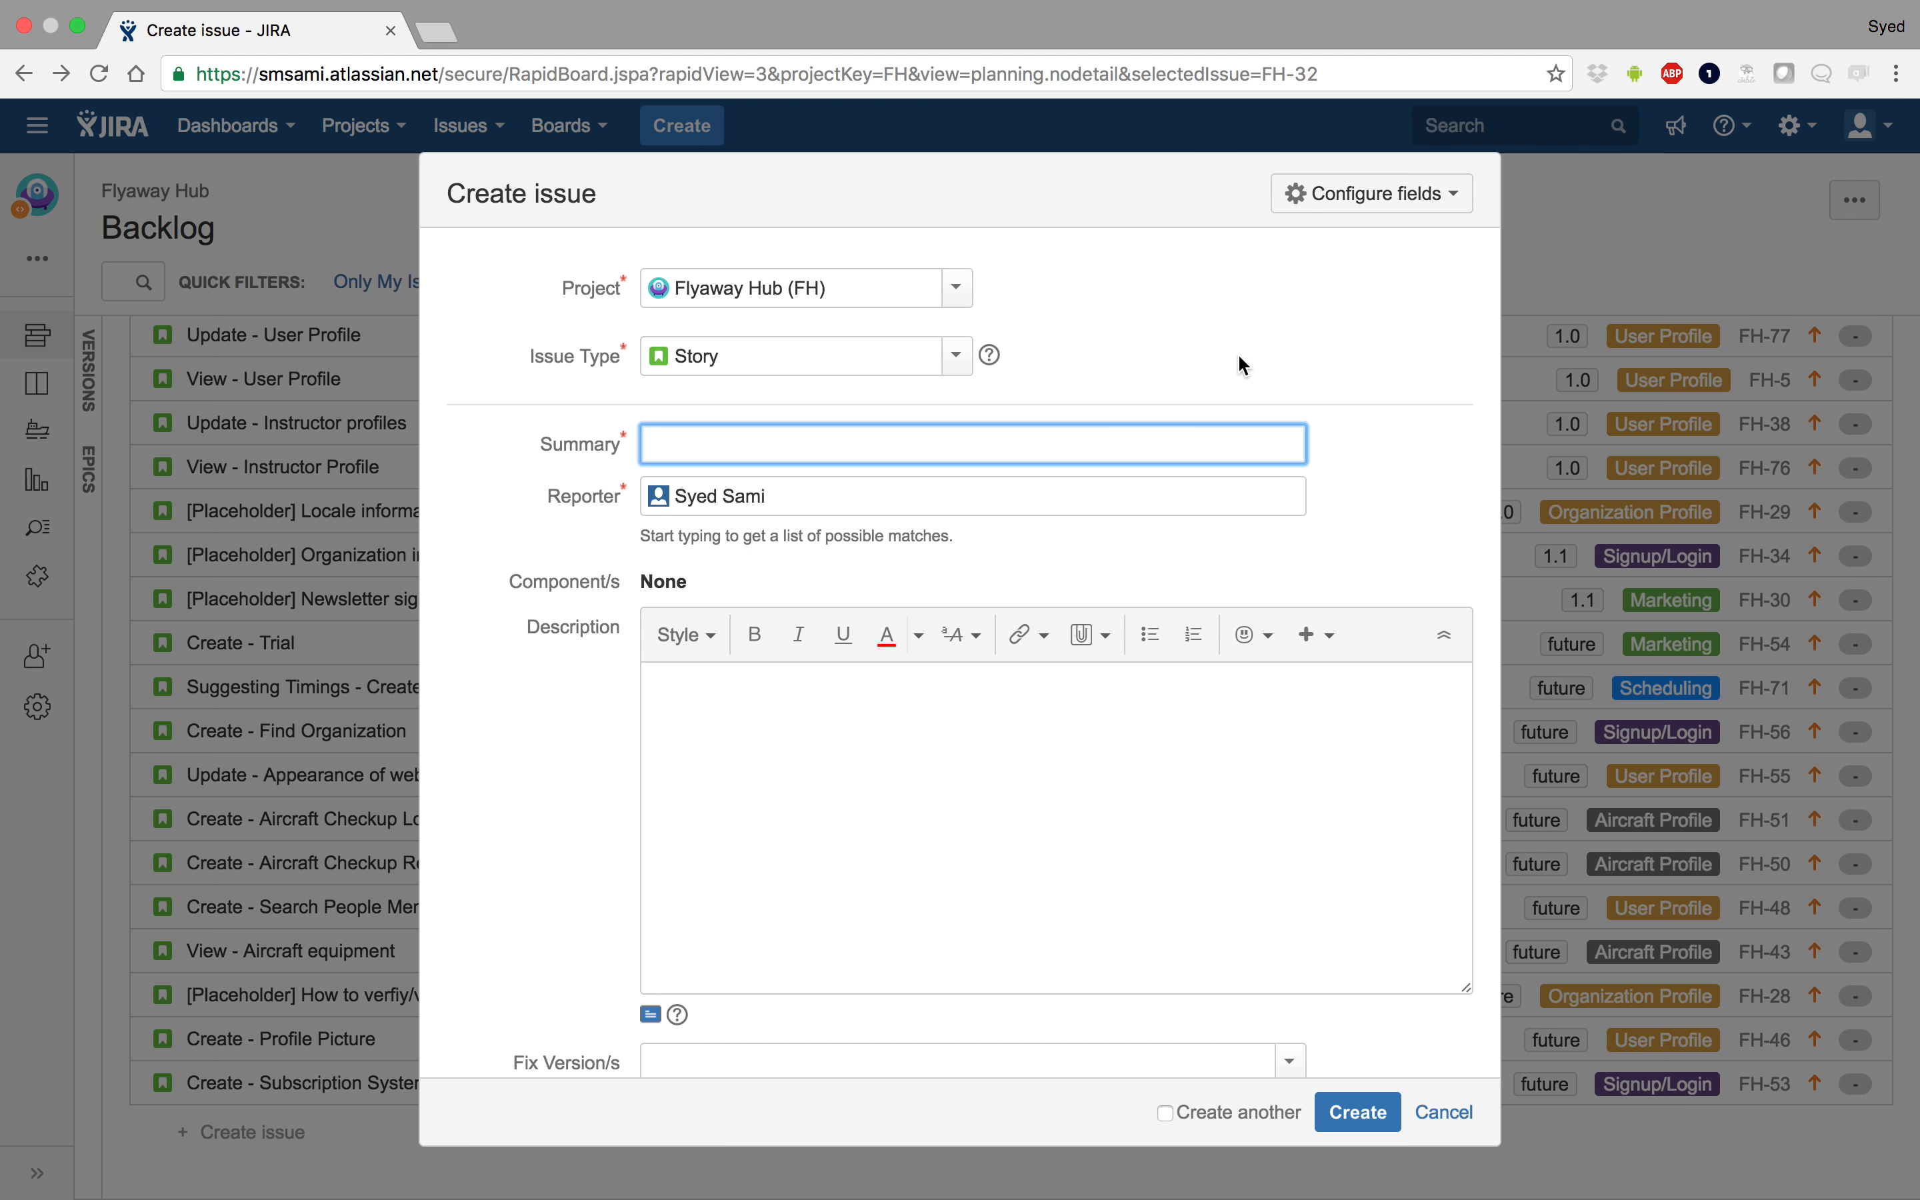
{"action": "left_click", "coordinate": [888, 504]}
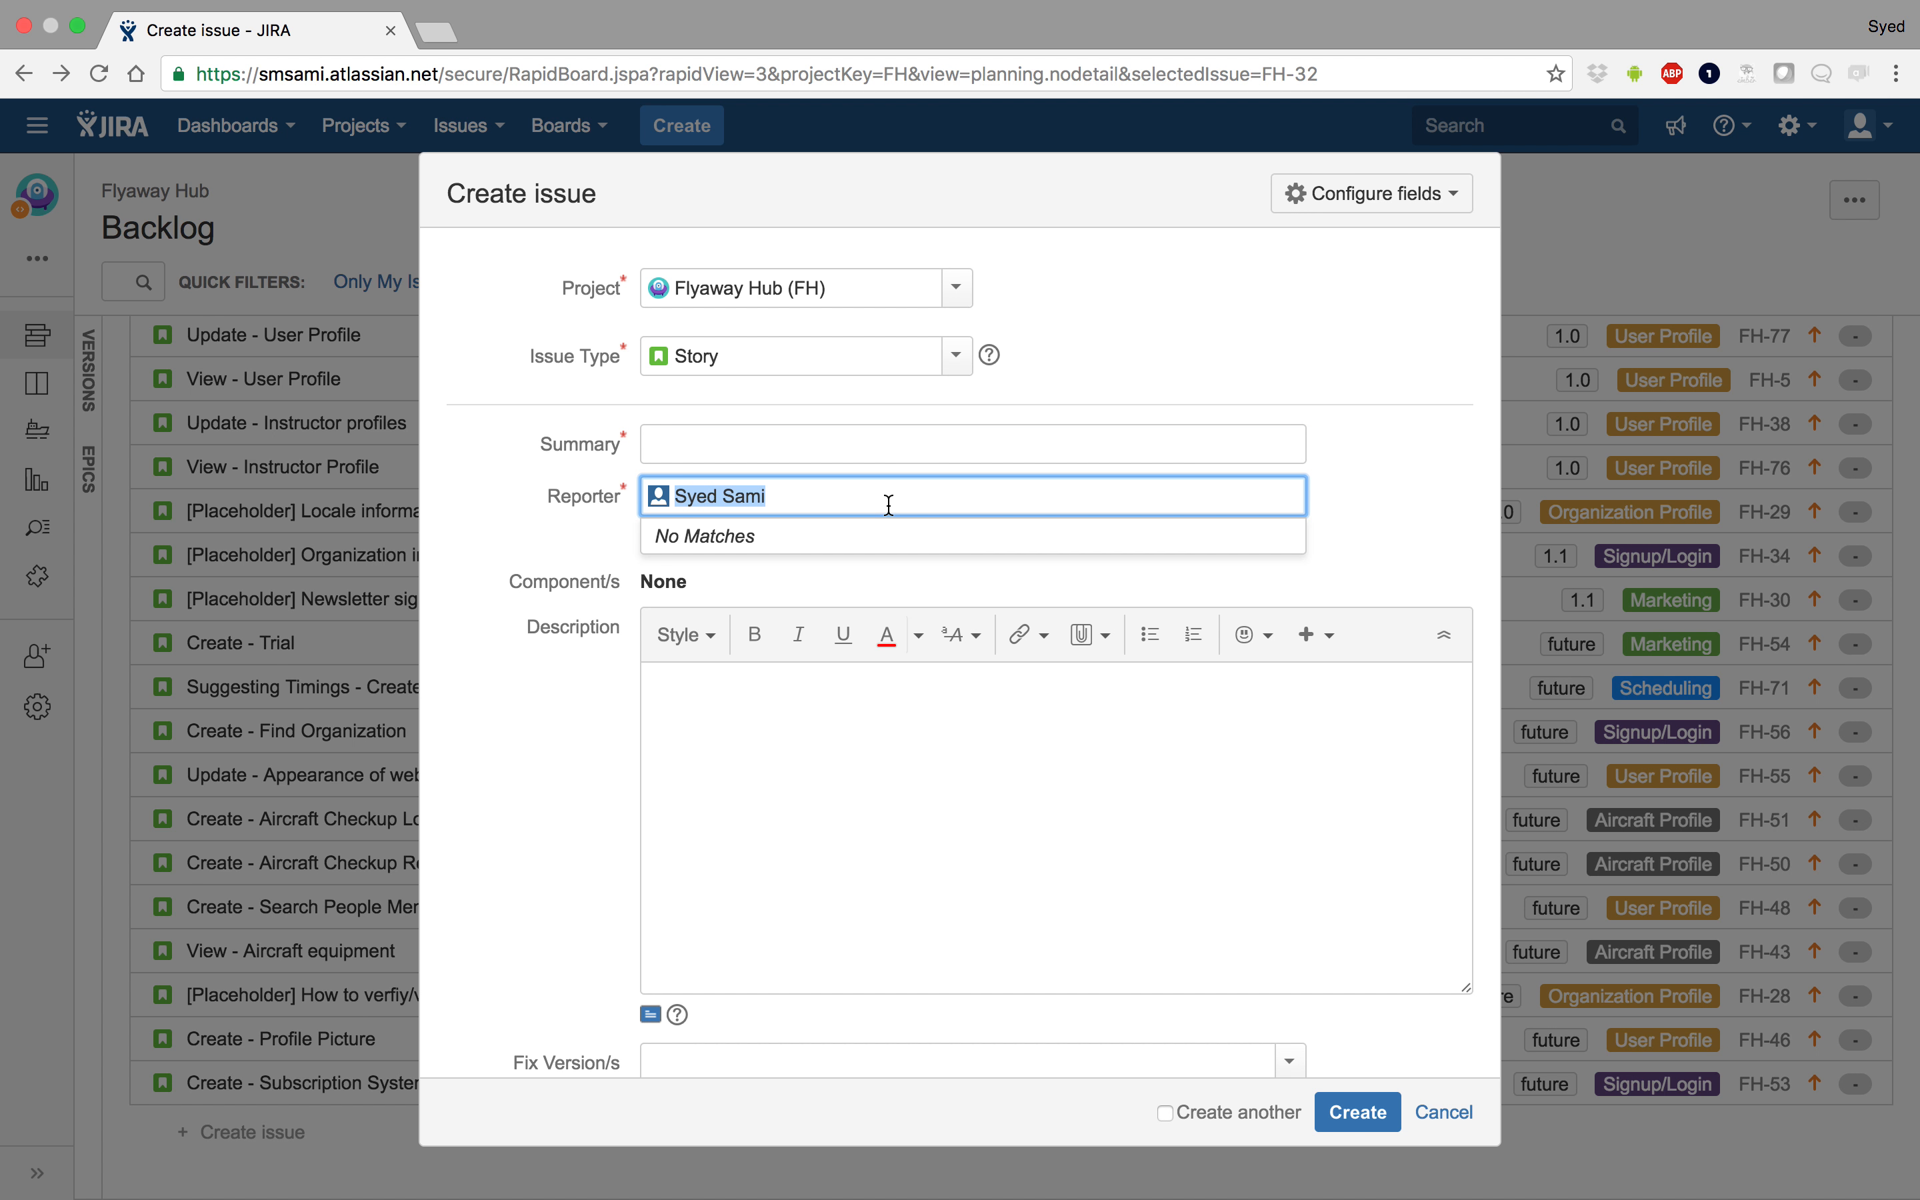
{"action": "left_click", "coordinate": [508, 696]}
{"action": "scroll", "coordinate": [802, 814], "scroll_direction": "down", "scroll_amount": 4}
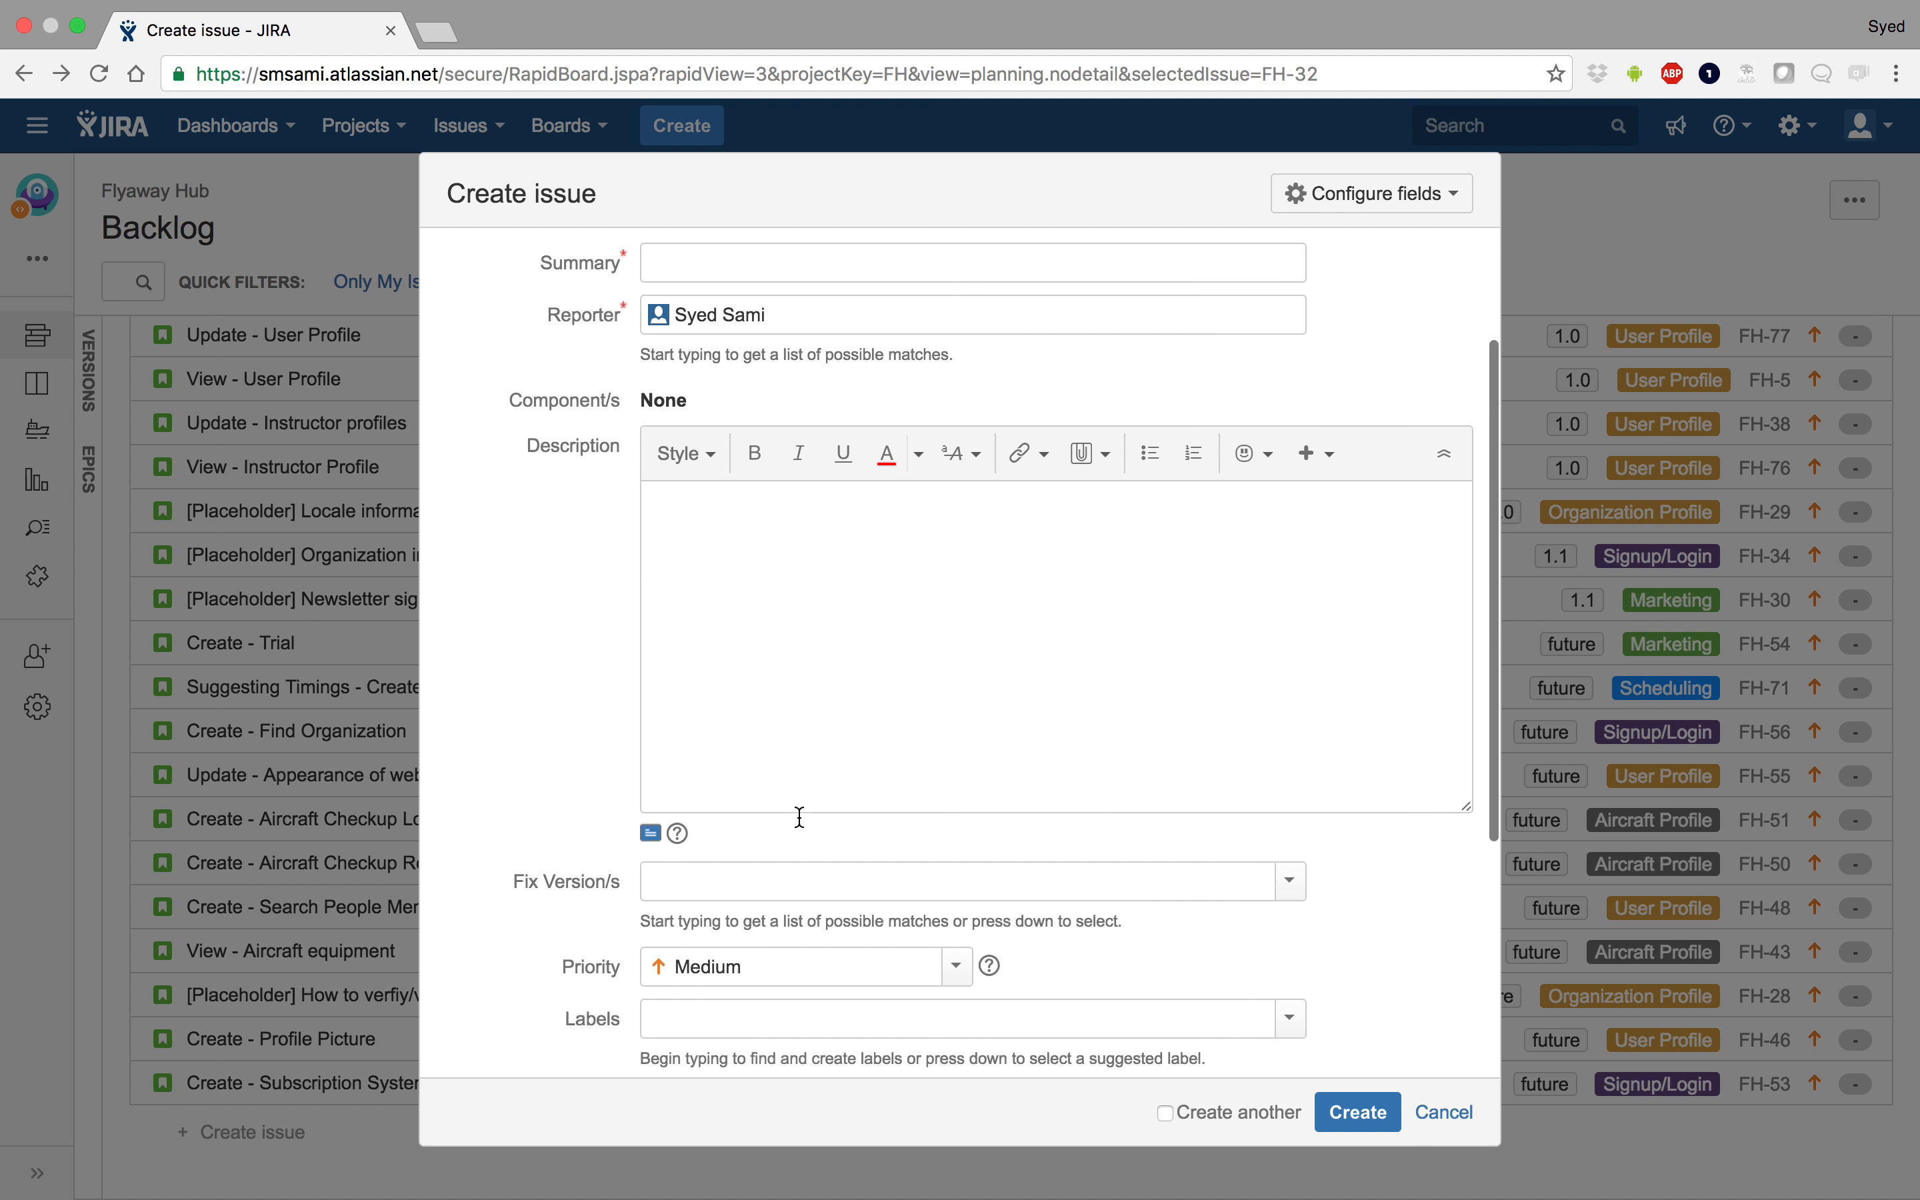
{"action": "scroll", "coordinate": [815, 613], "scroll_direction": "down", "scroll_amount": 5}
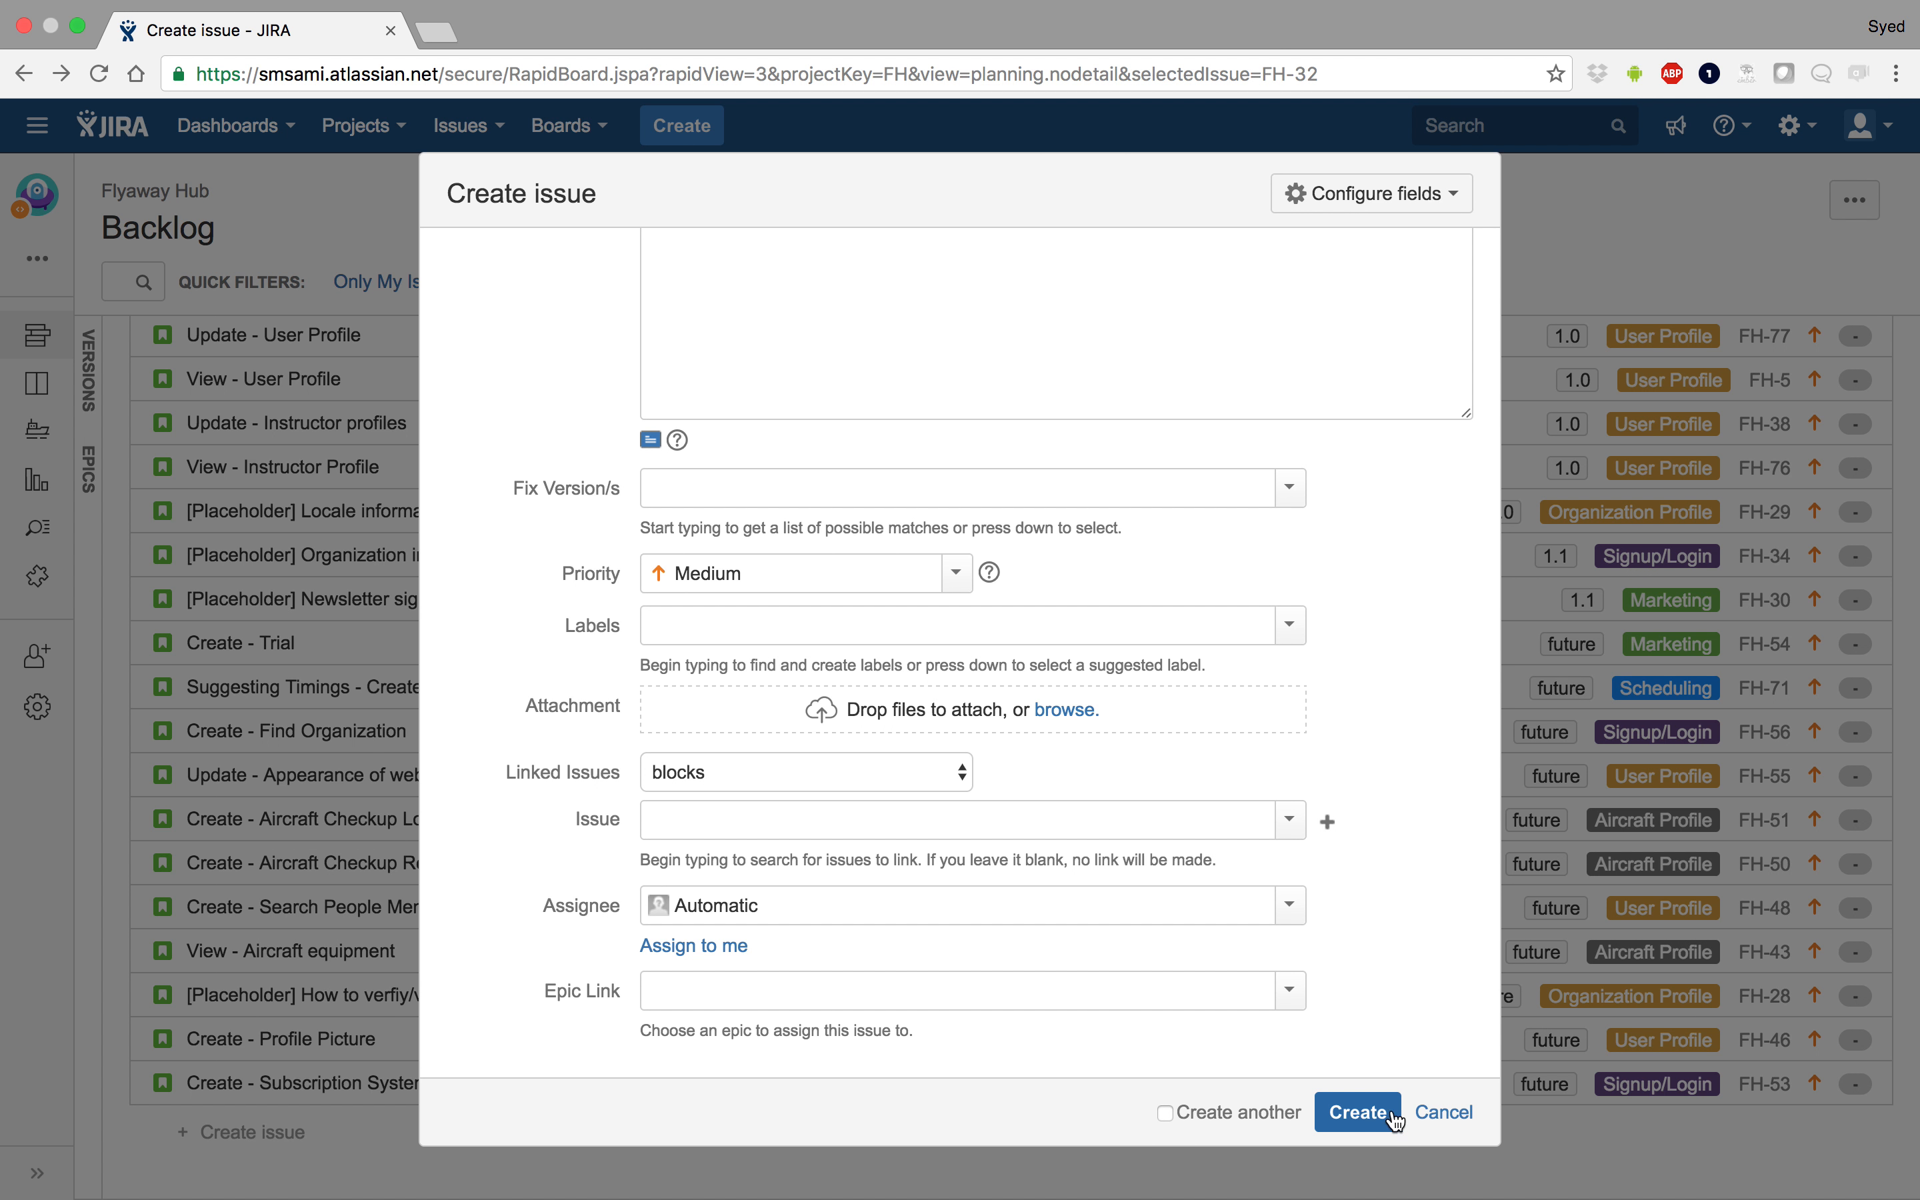
{"action": "left_click", "coordinate": [1444, 1116]}
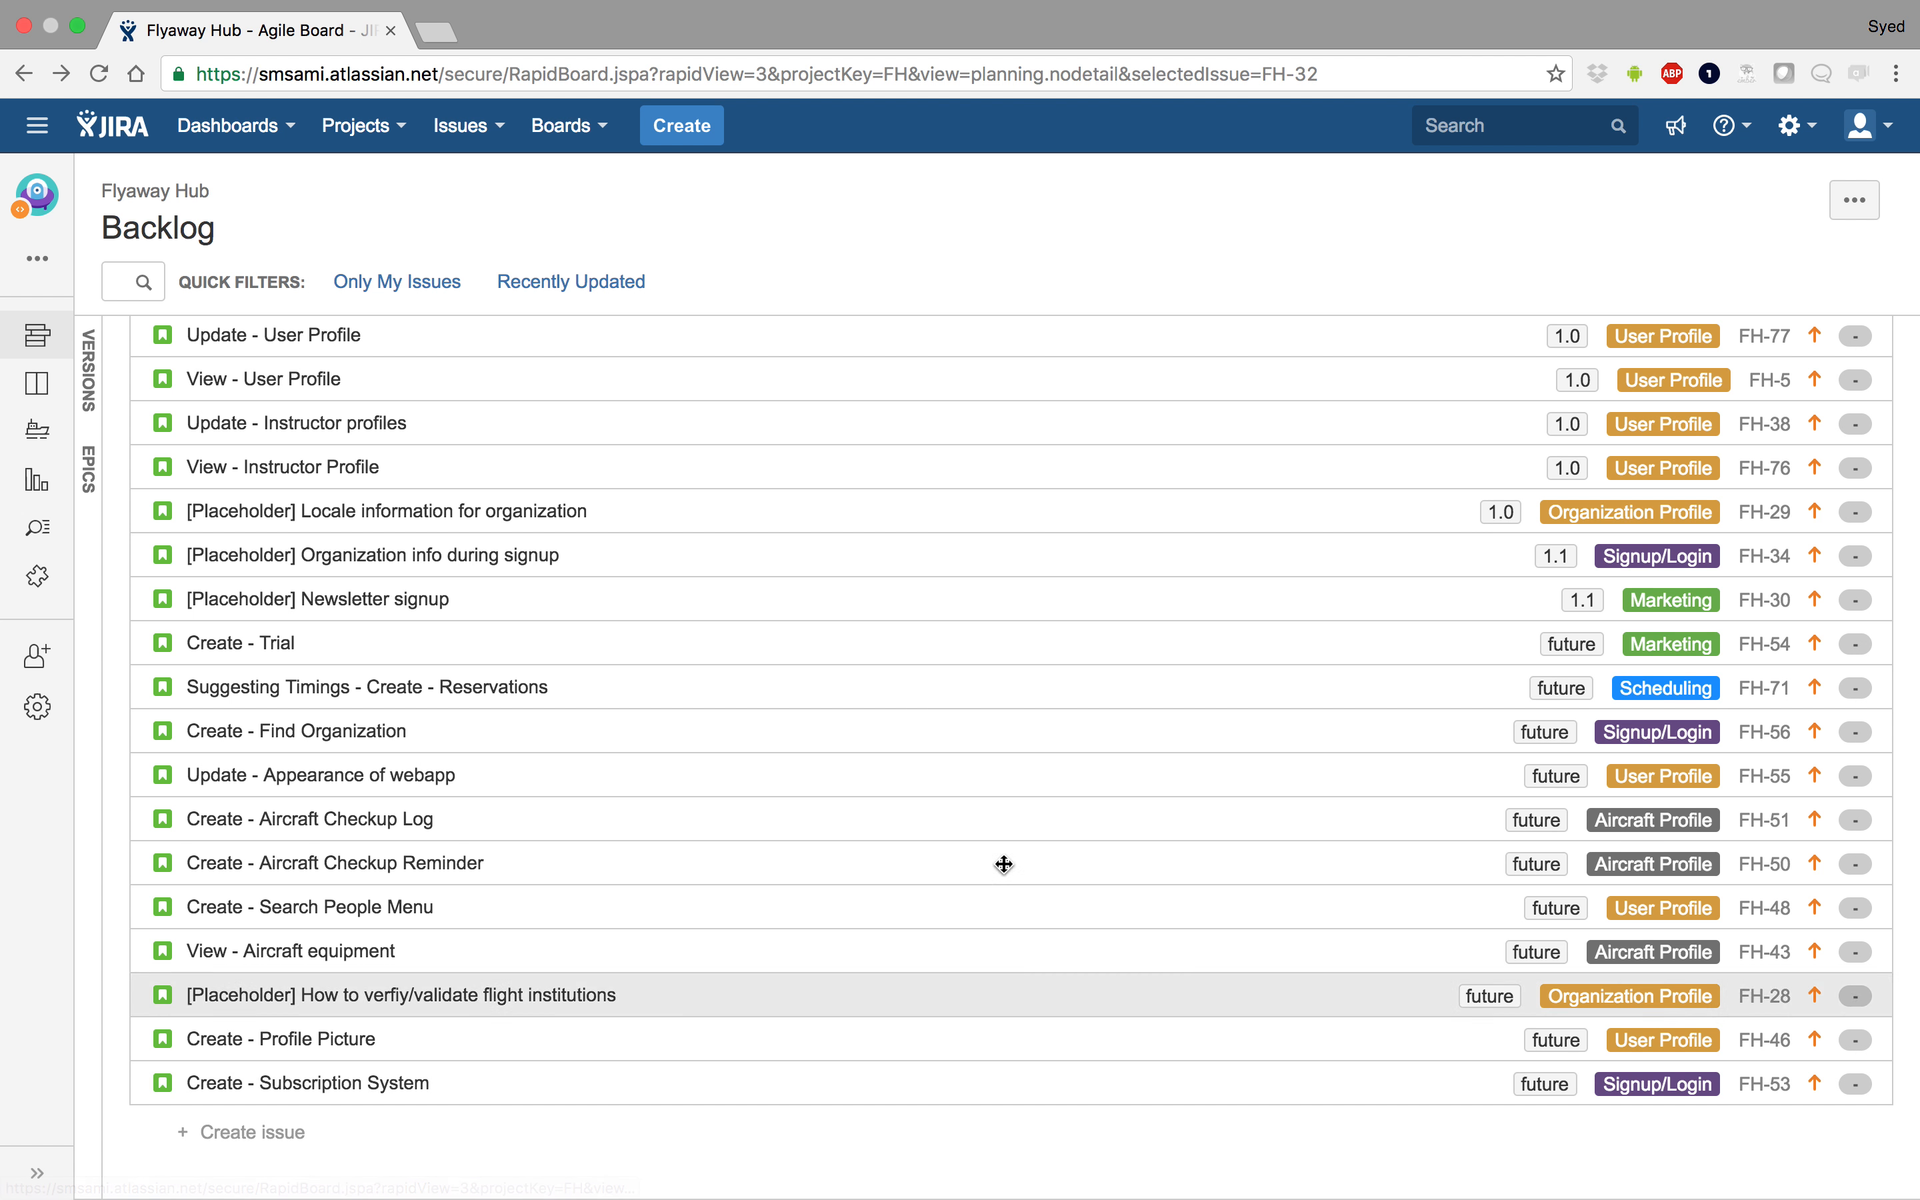
Open the full page of the "Create - Admin account" story FH-26 in a separate browser tab and review its details, sub-tasks and comments
{"action": "scroll", "coordinate": [1004, 864], "scroll_direction": "up", "scroll_amount": 20}
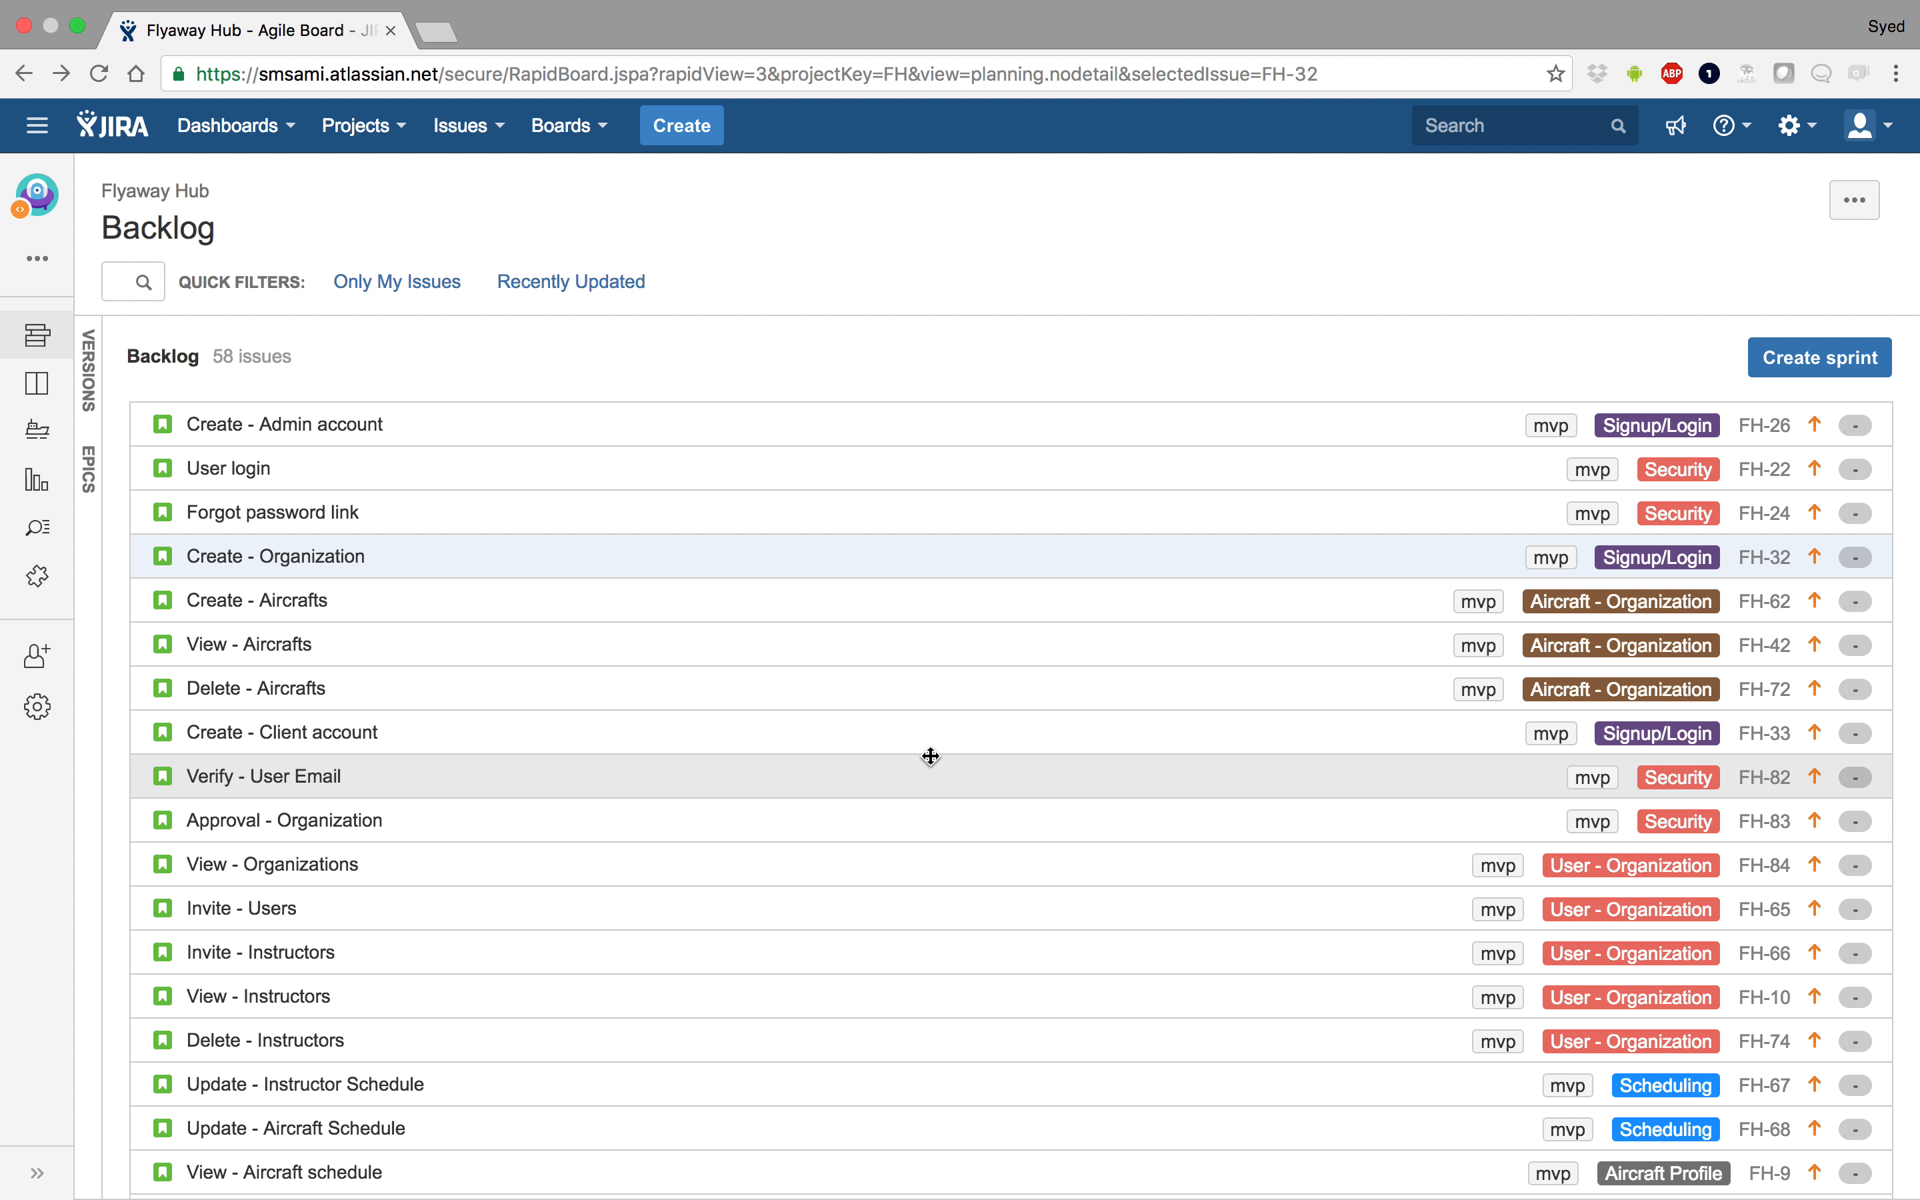
{"action": "left_click", "coordinate": [393, 429]}
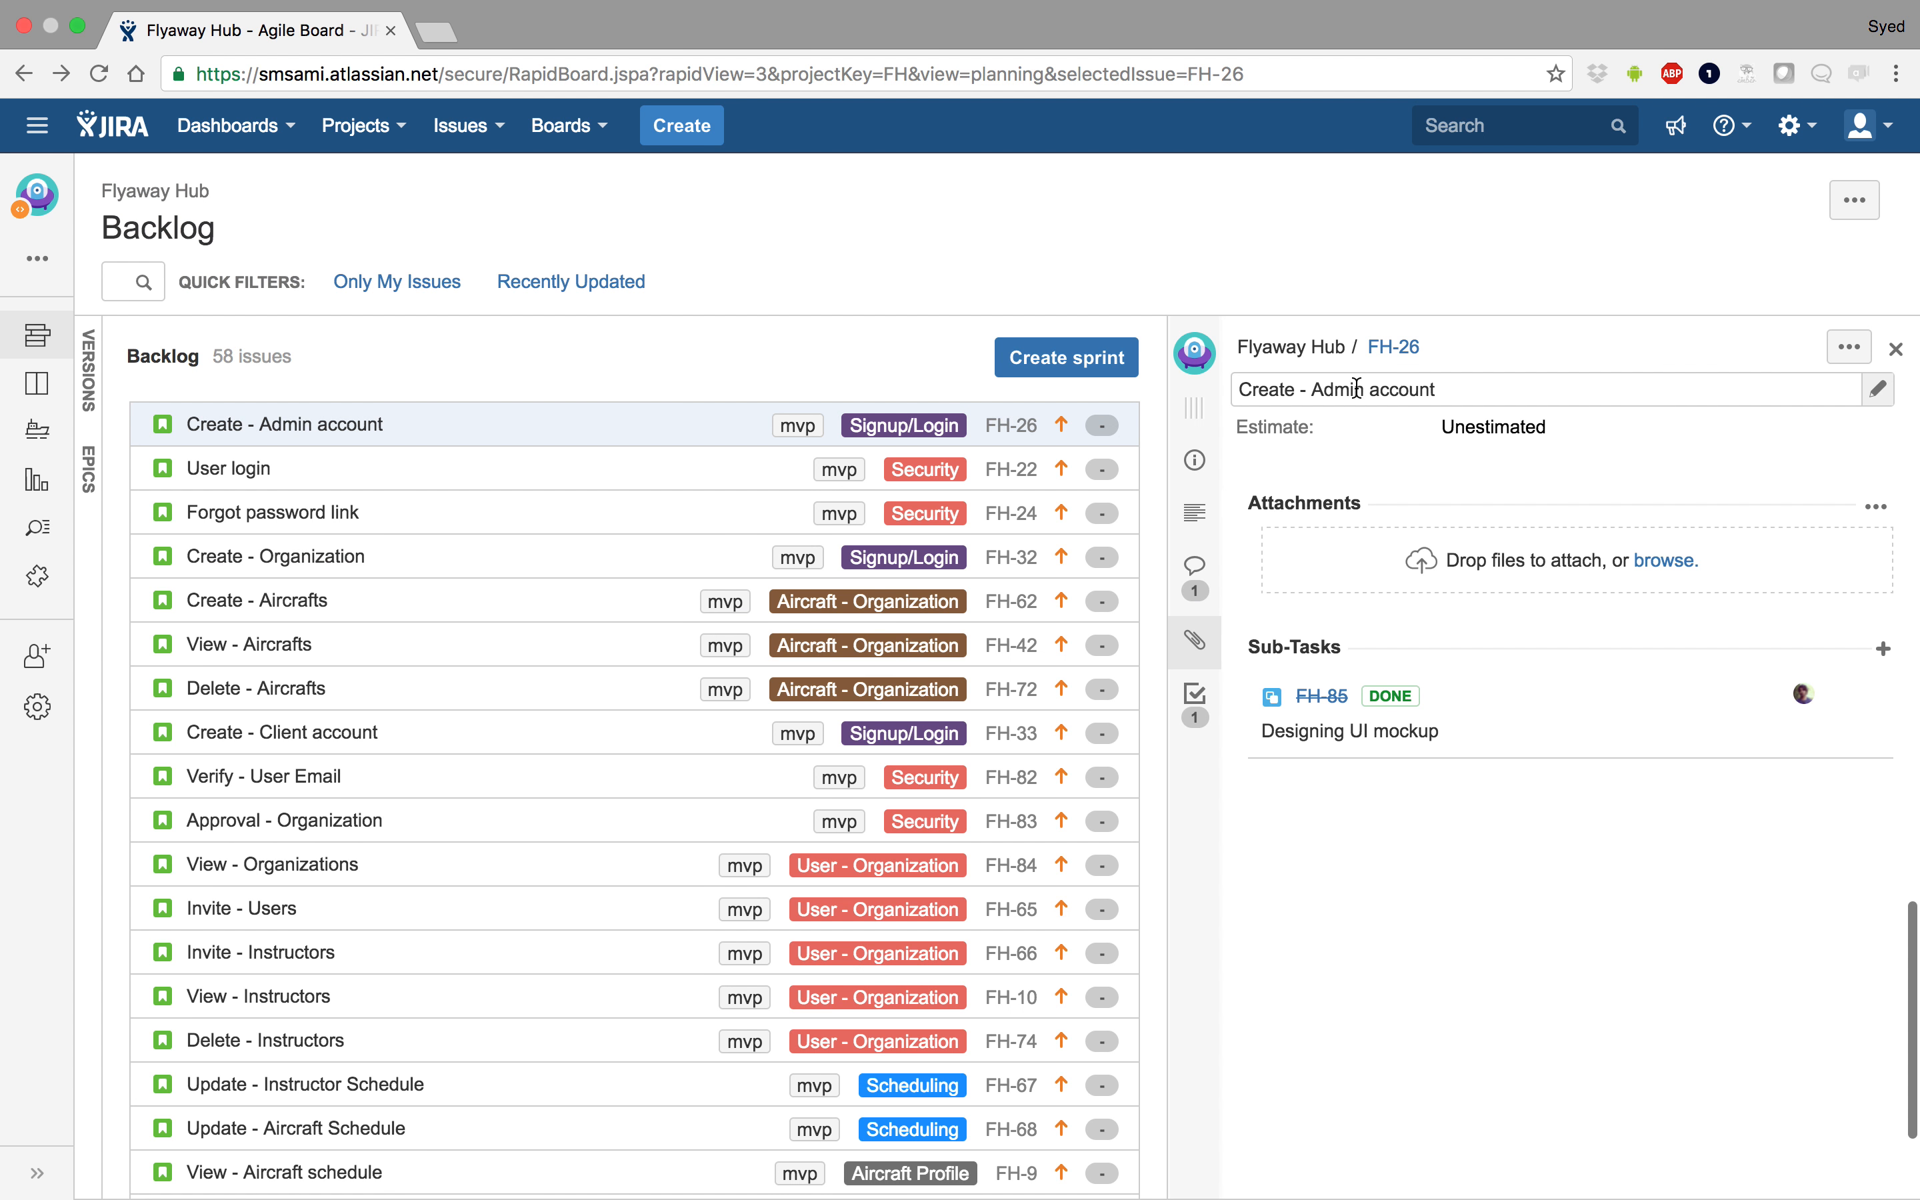
{"action": "left_click", "coordinate": [1394, 346], "text": "super"}
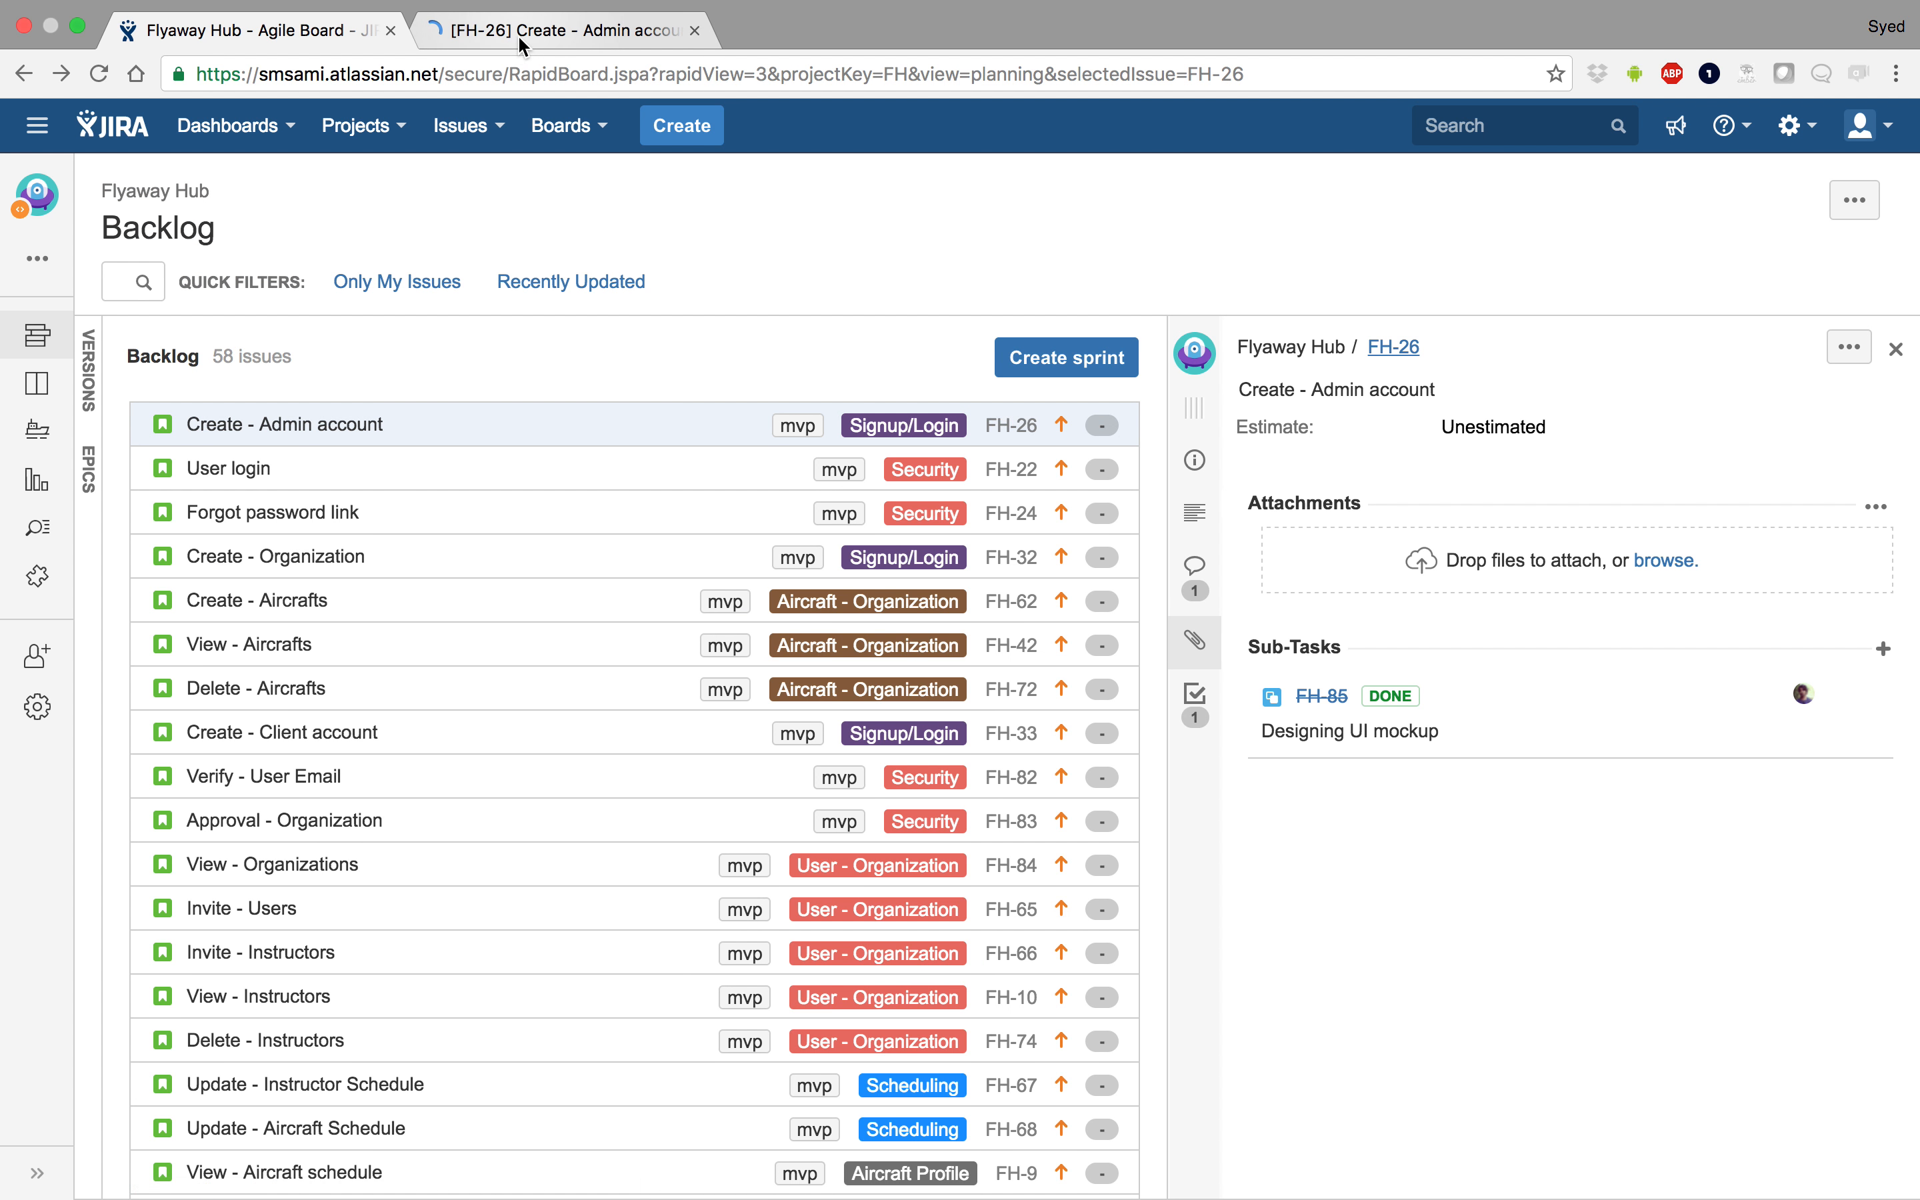
{"action": "left_click", "coordinate": [520, 37]}
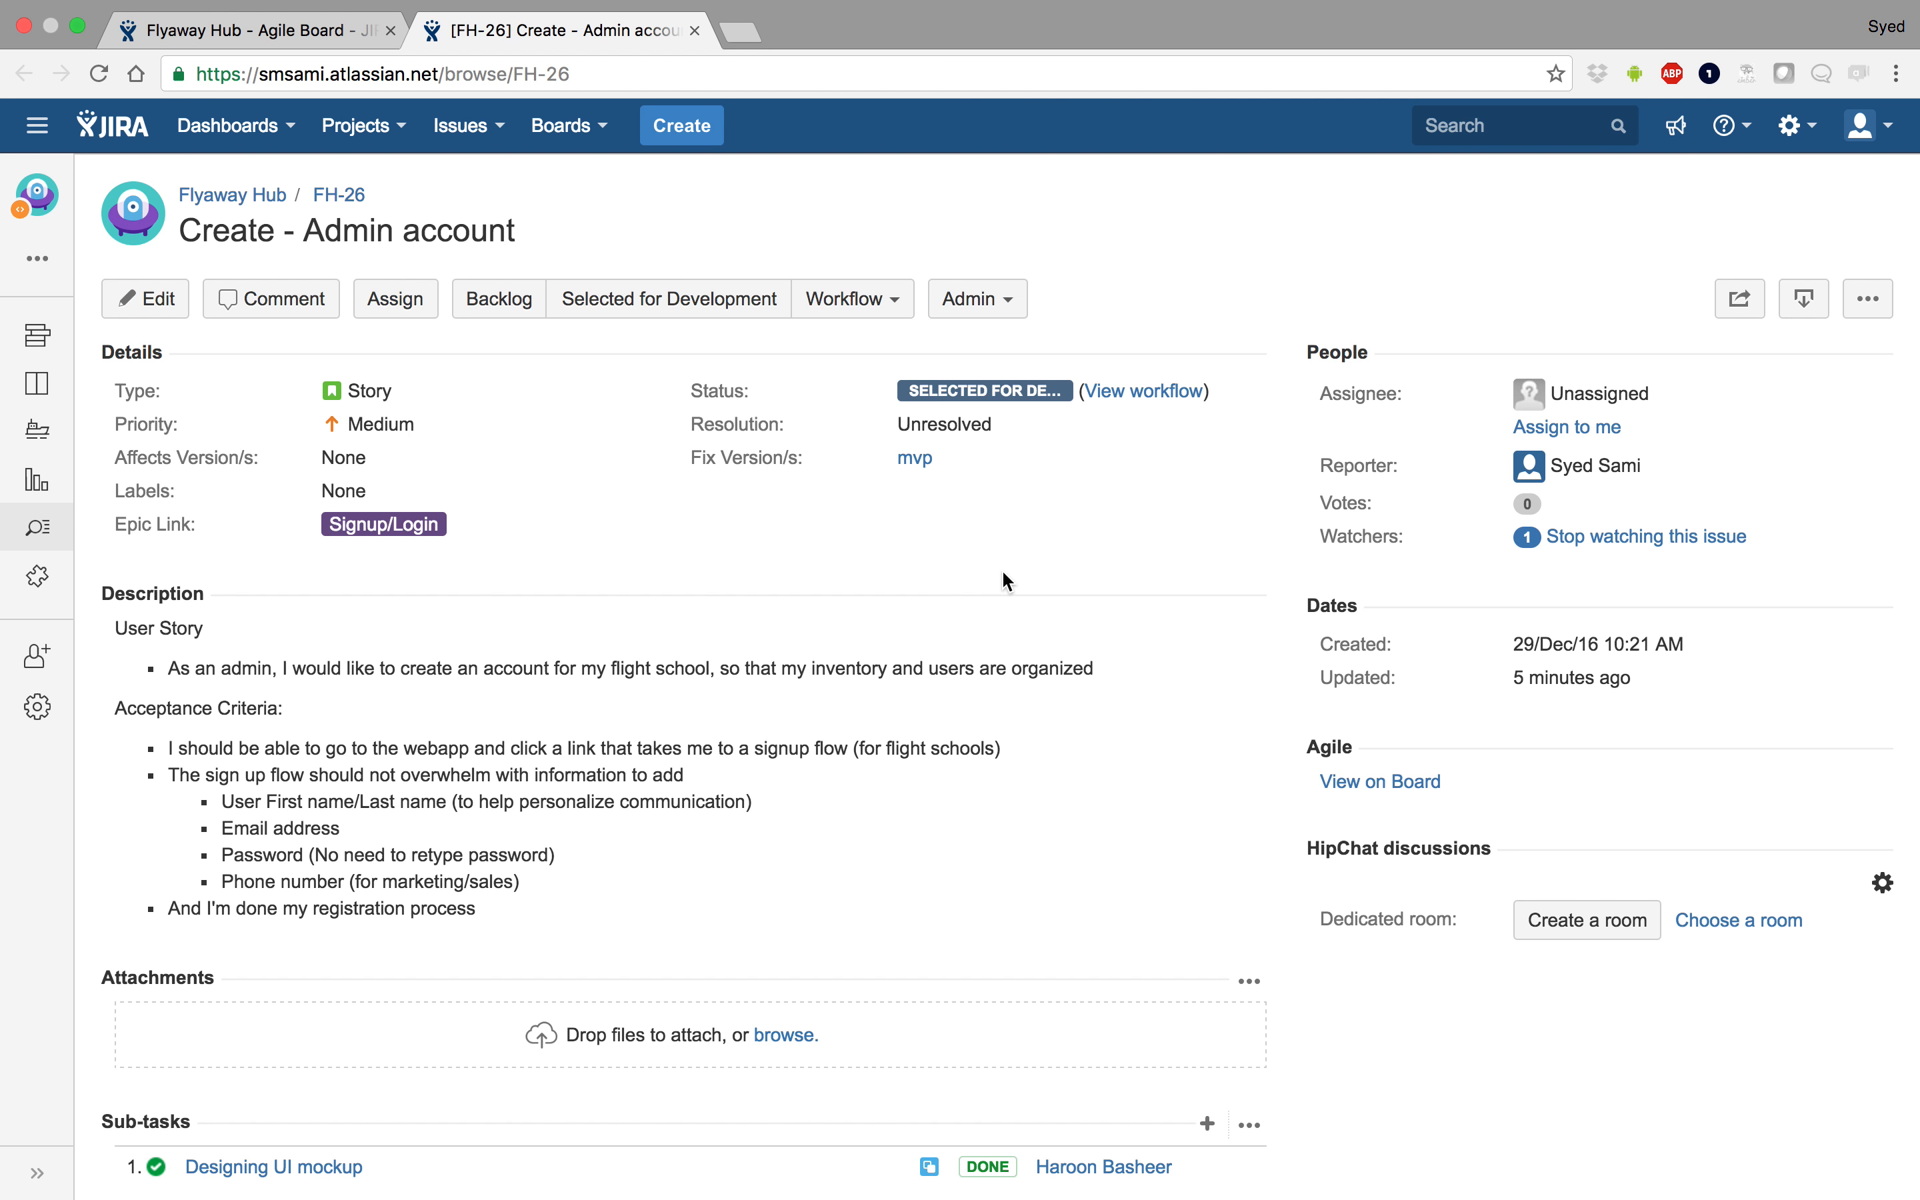
{"action": "scroll", "coordinate": [497, 955], "scroll_direction": "down", "scroll_amount": 3}
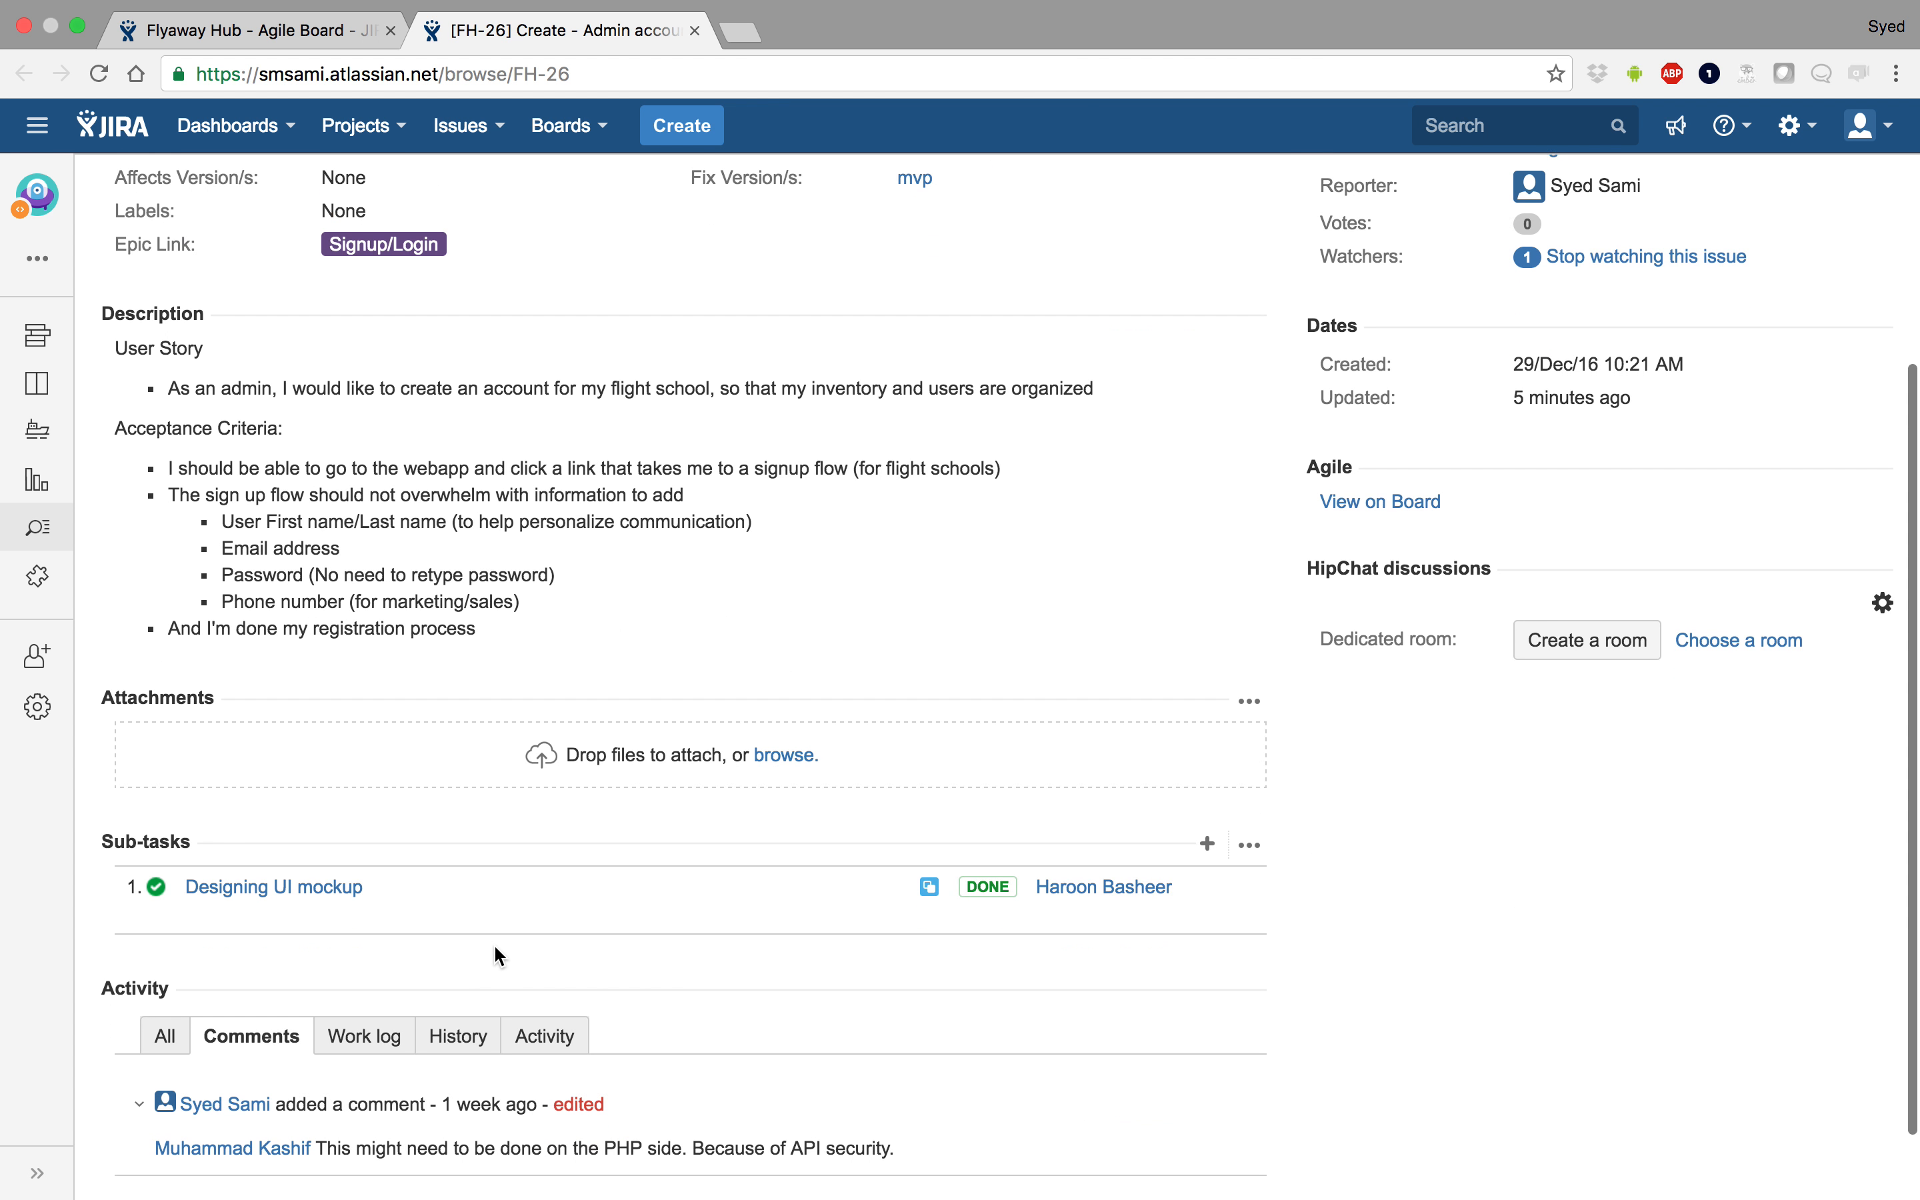
{"action": "scroll", "coordinate": [497, 955], "scroll_direction": "up", "scroll_amount": 3}
{"action": "scroll", "coordinate": [496, 948], "scroll_direction": "down", "scroll_amount": 3}
{"action": "scroll", "coordinate": [495, 947], "scroll_direction": "up", "scroll_amount": 3}
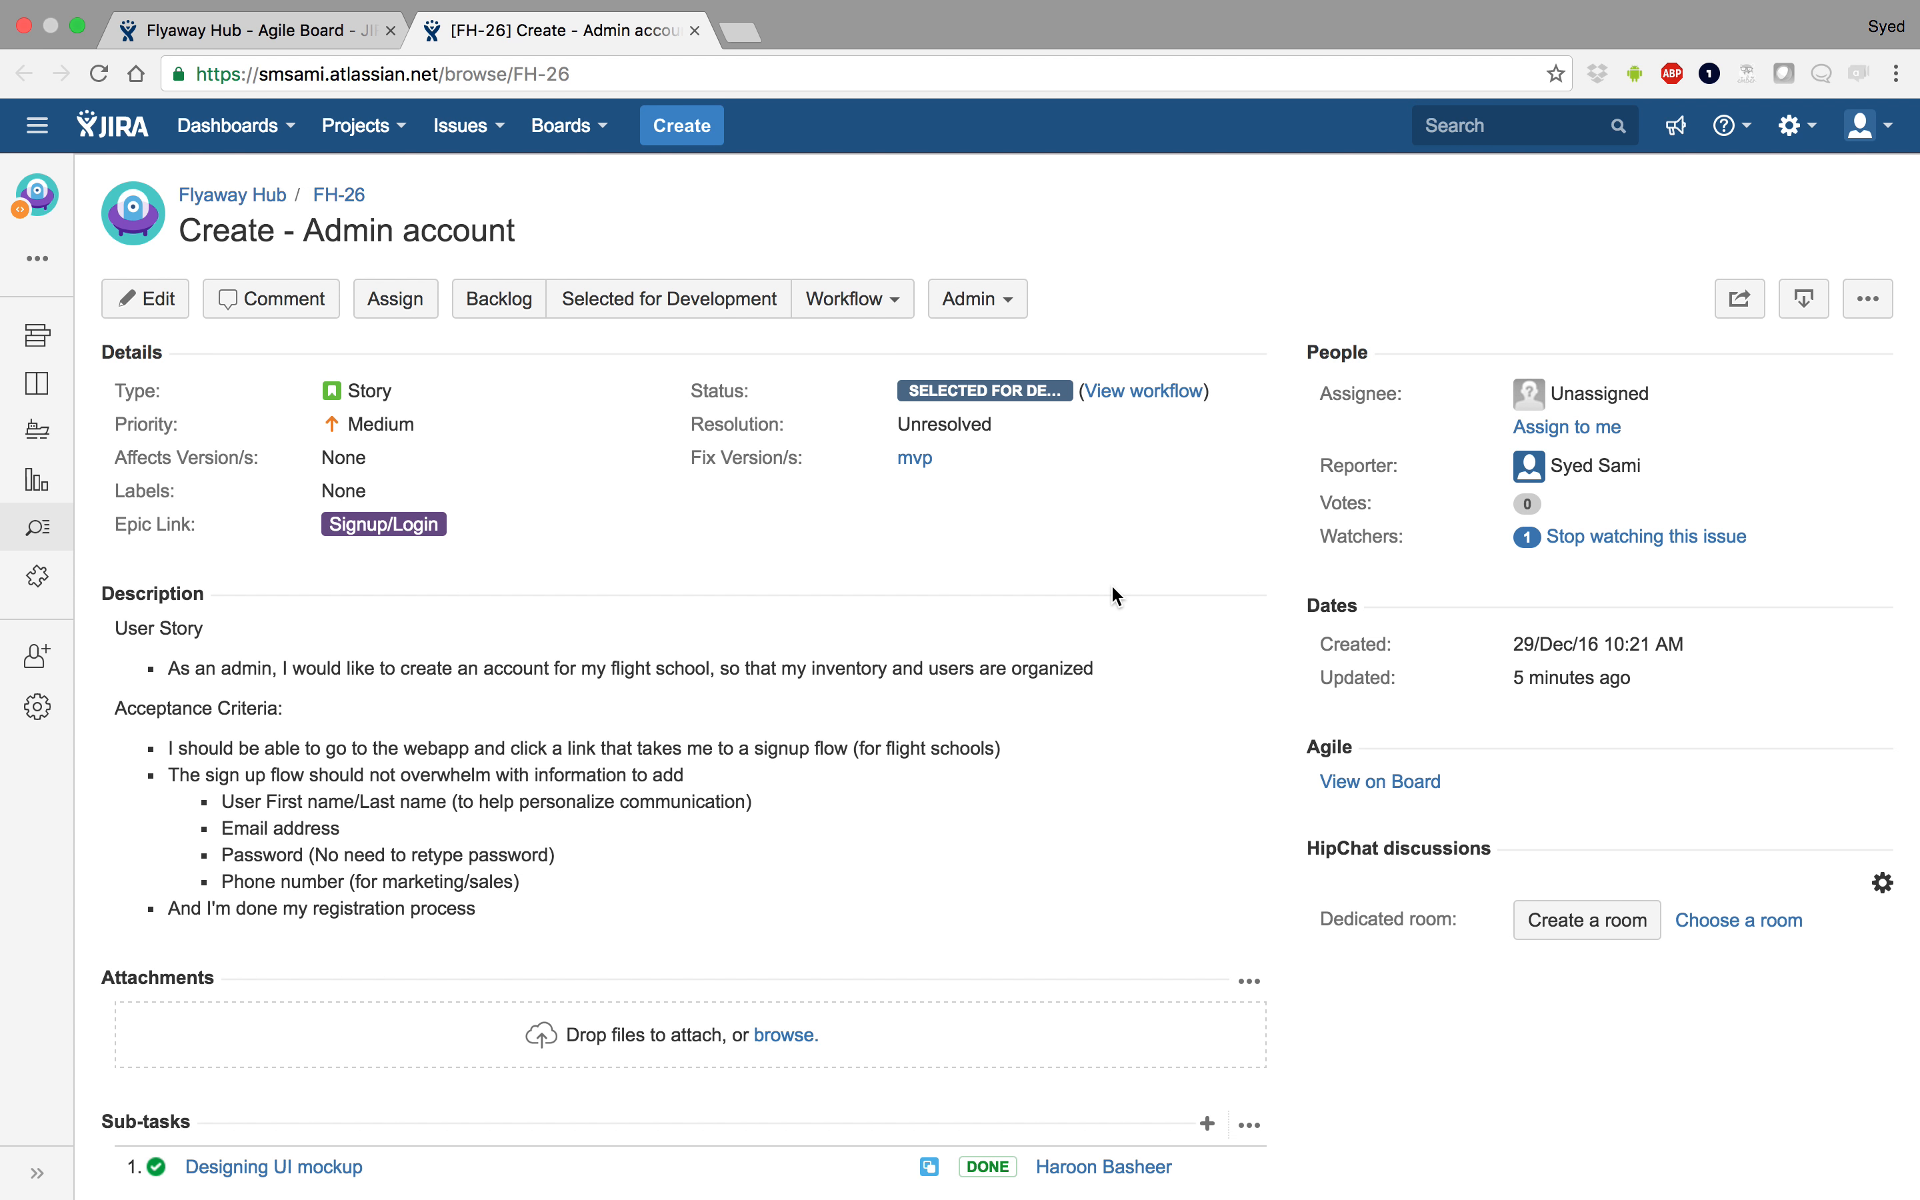
Start a new sub-task for the story, keep the Development Task issue type, and review the other types and form fields
{"action": "left_click", "coordinate": [1869, 299]}
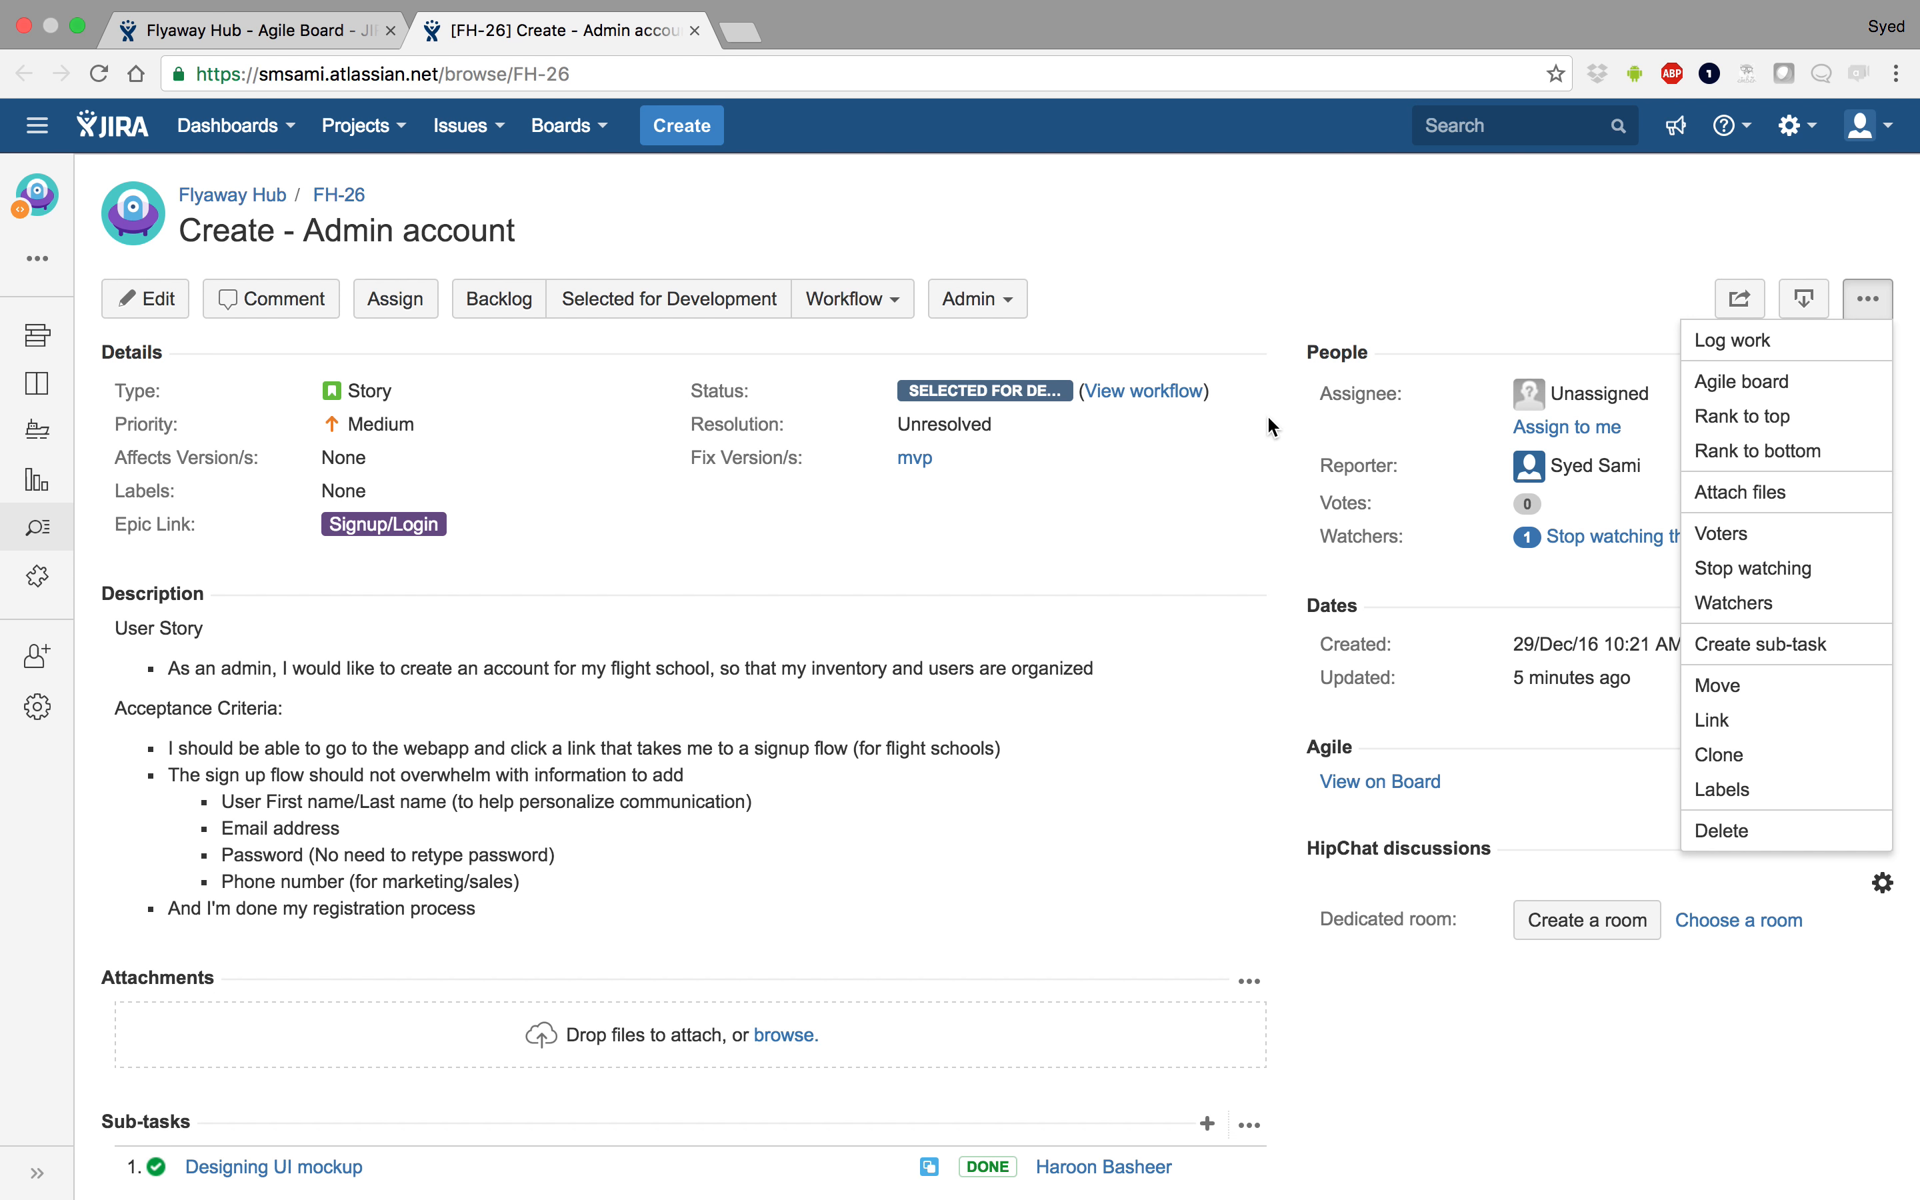
{"action": "left_click", "coordinate": [1778, 643]}
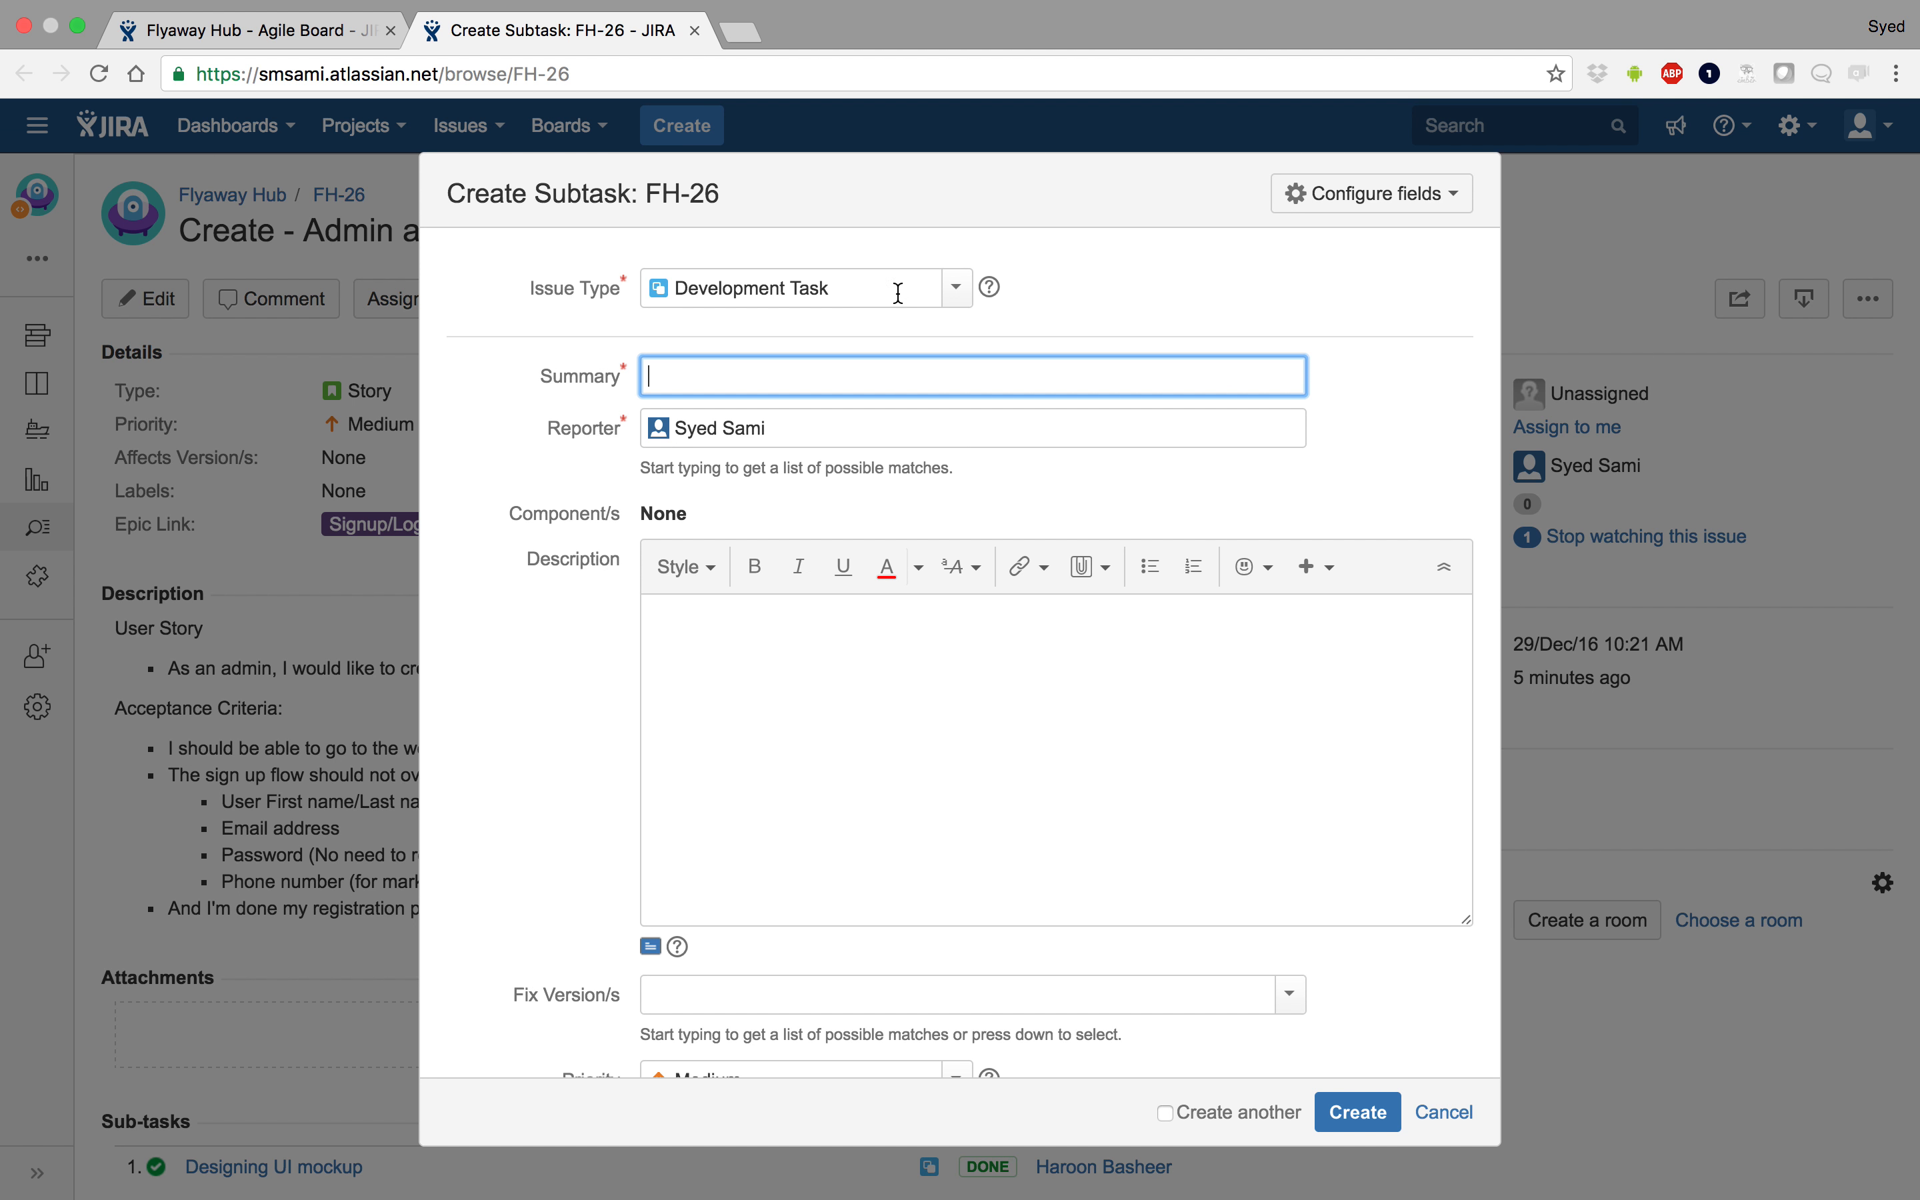
{"action": "left_click", "coordinate": [960, 294]}
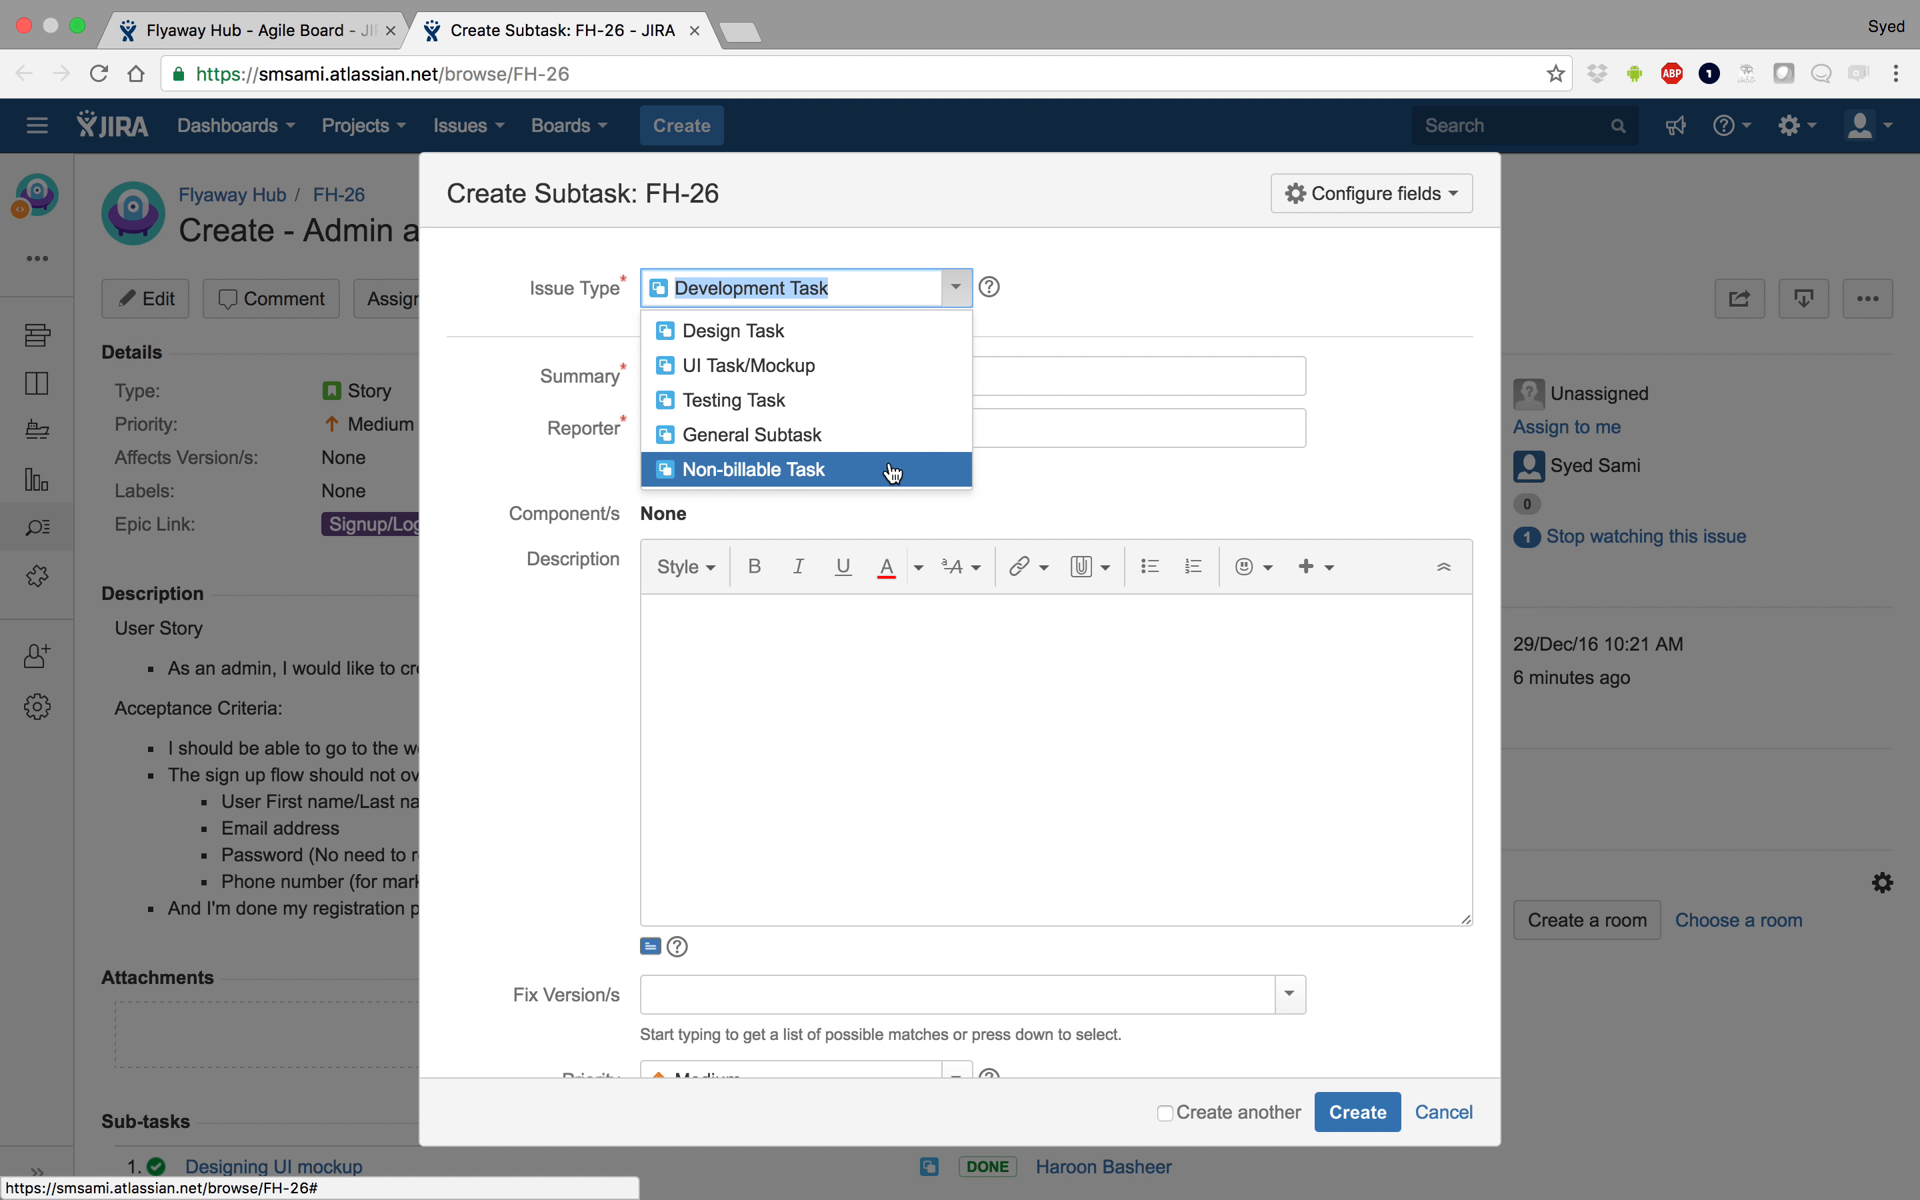
{"action": "left_click", "coordinate": [960, 346]}
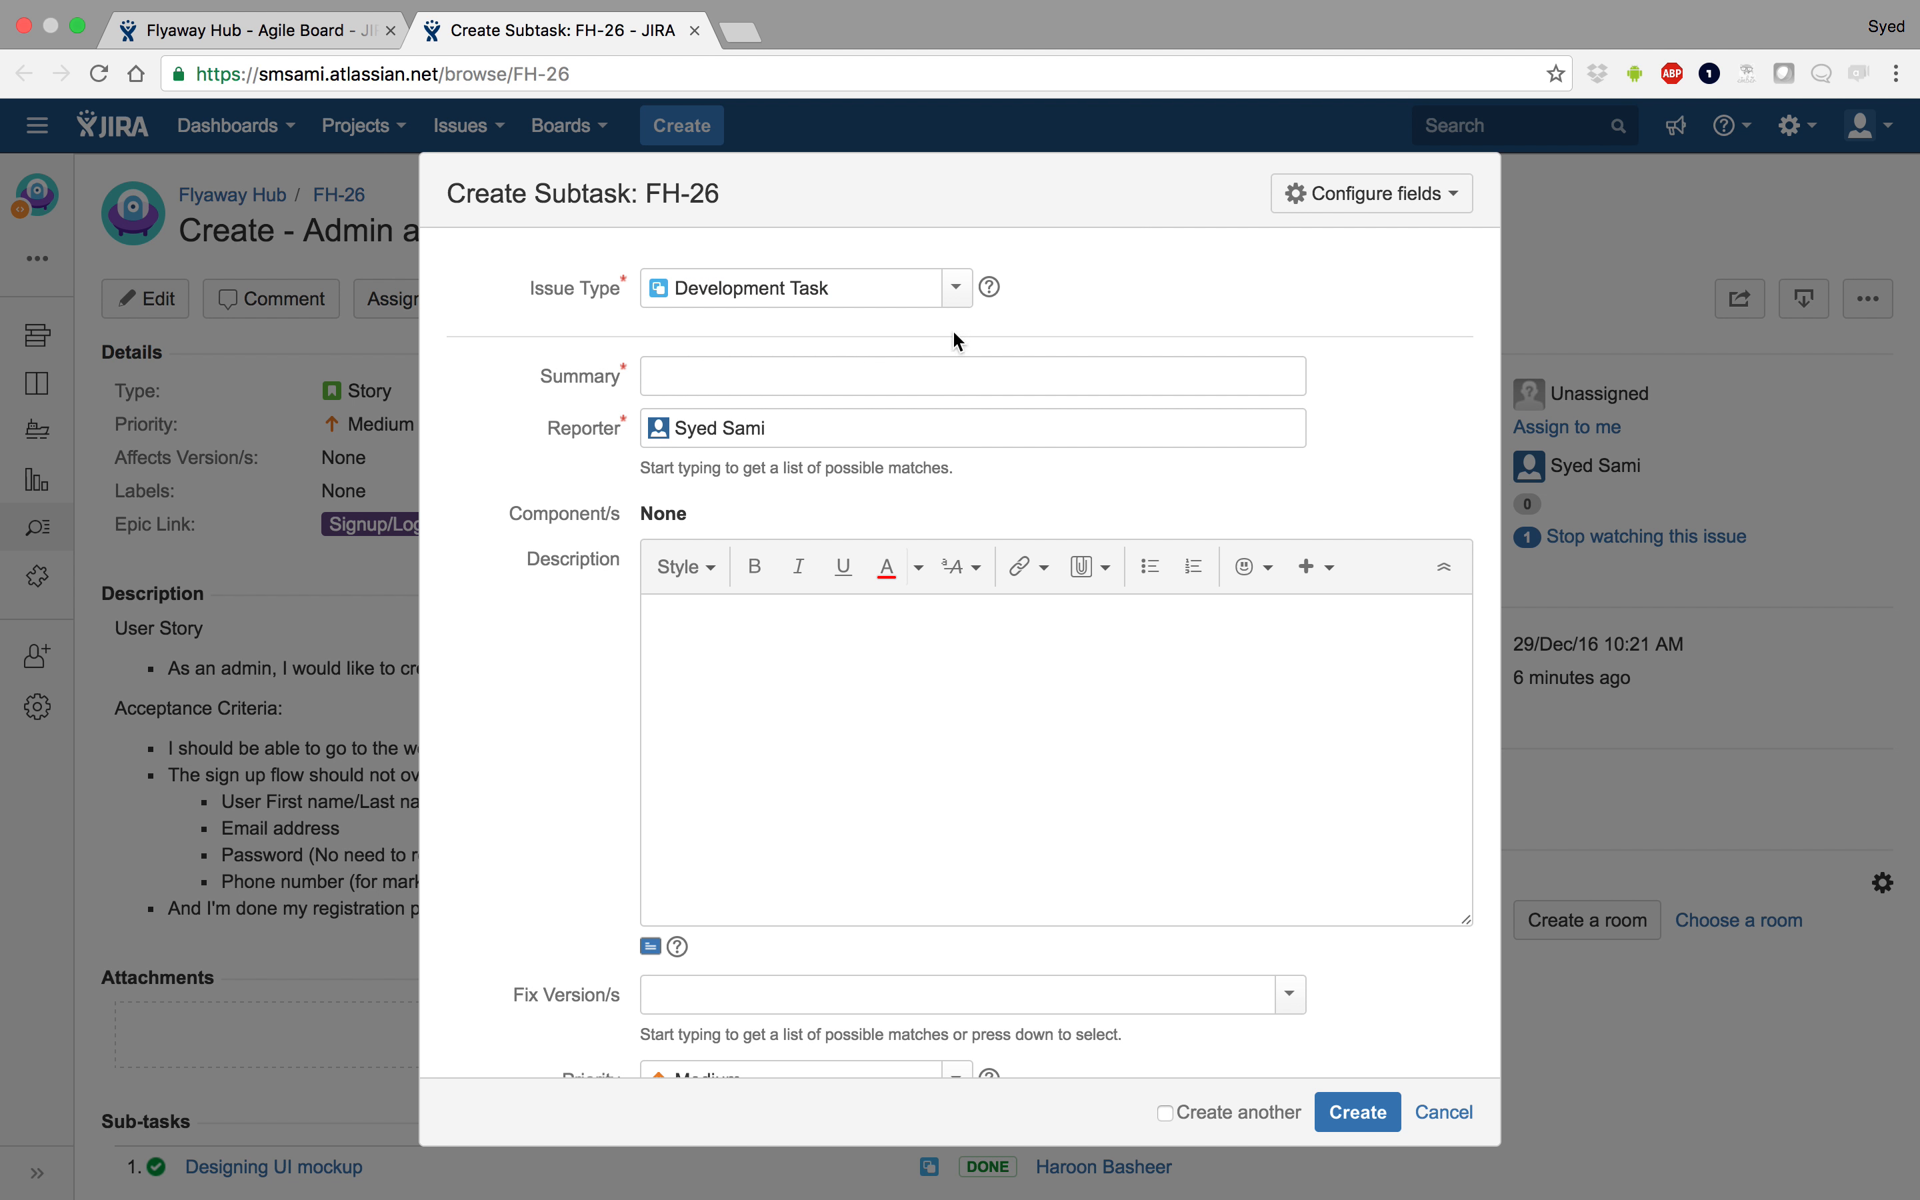
{"action": "left_click", "coordinate": [712, 377]}
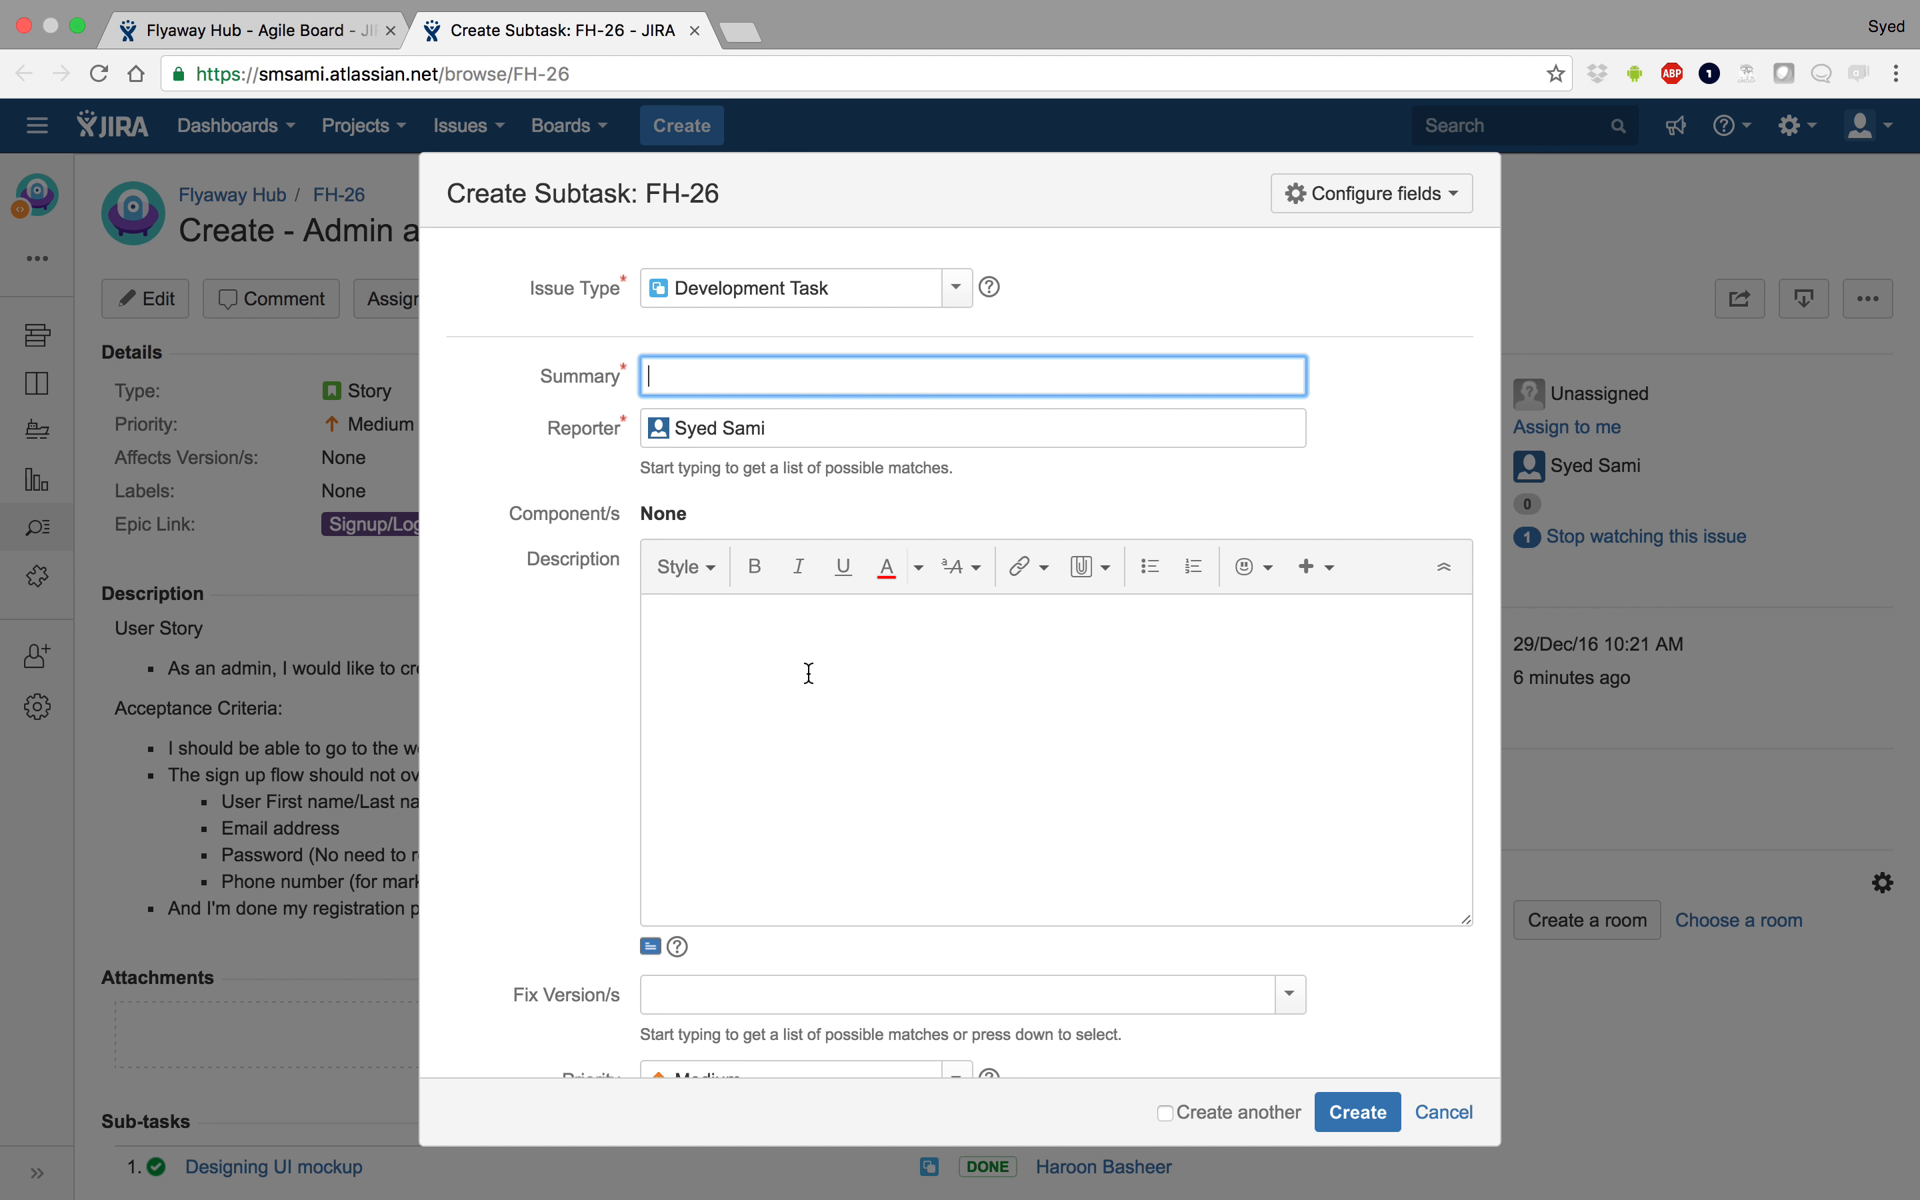
{"action": "left_click", "coordinate": [808, 811]}
{"action": "scroll", "coordinate": [808, 812], "scroll_direction": "down", "scroll_amount": 6}
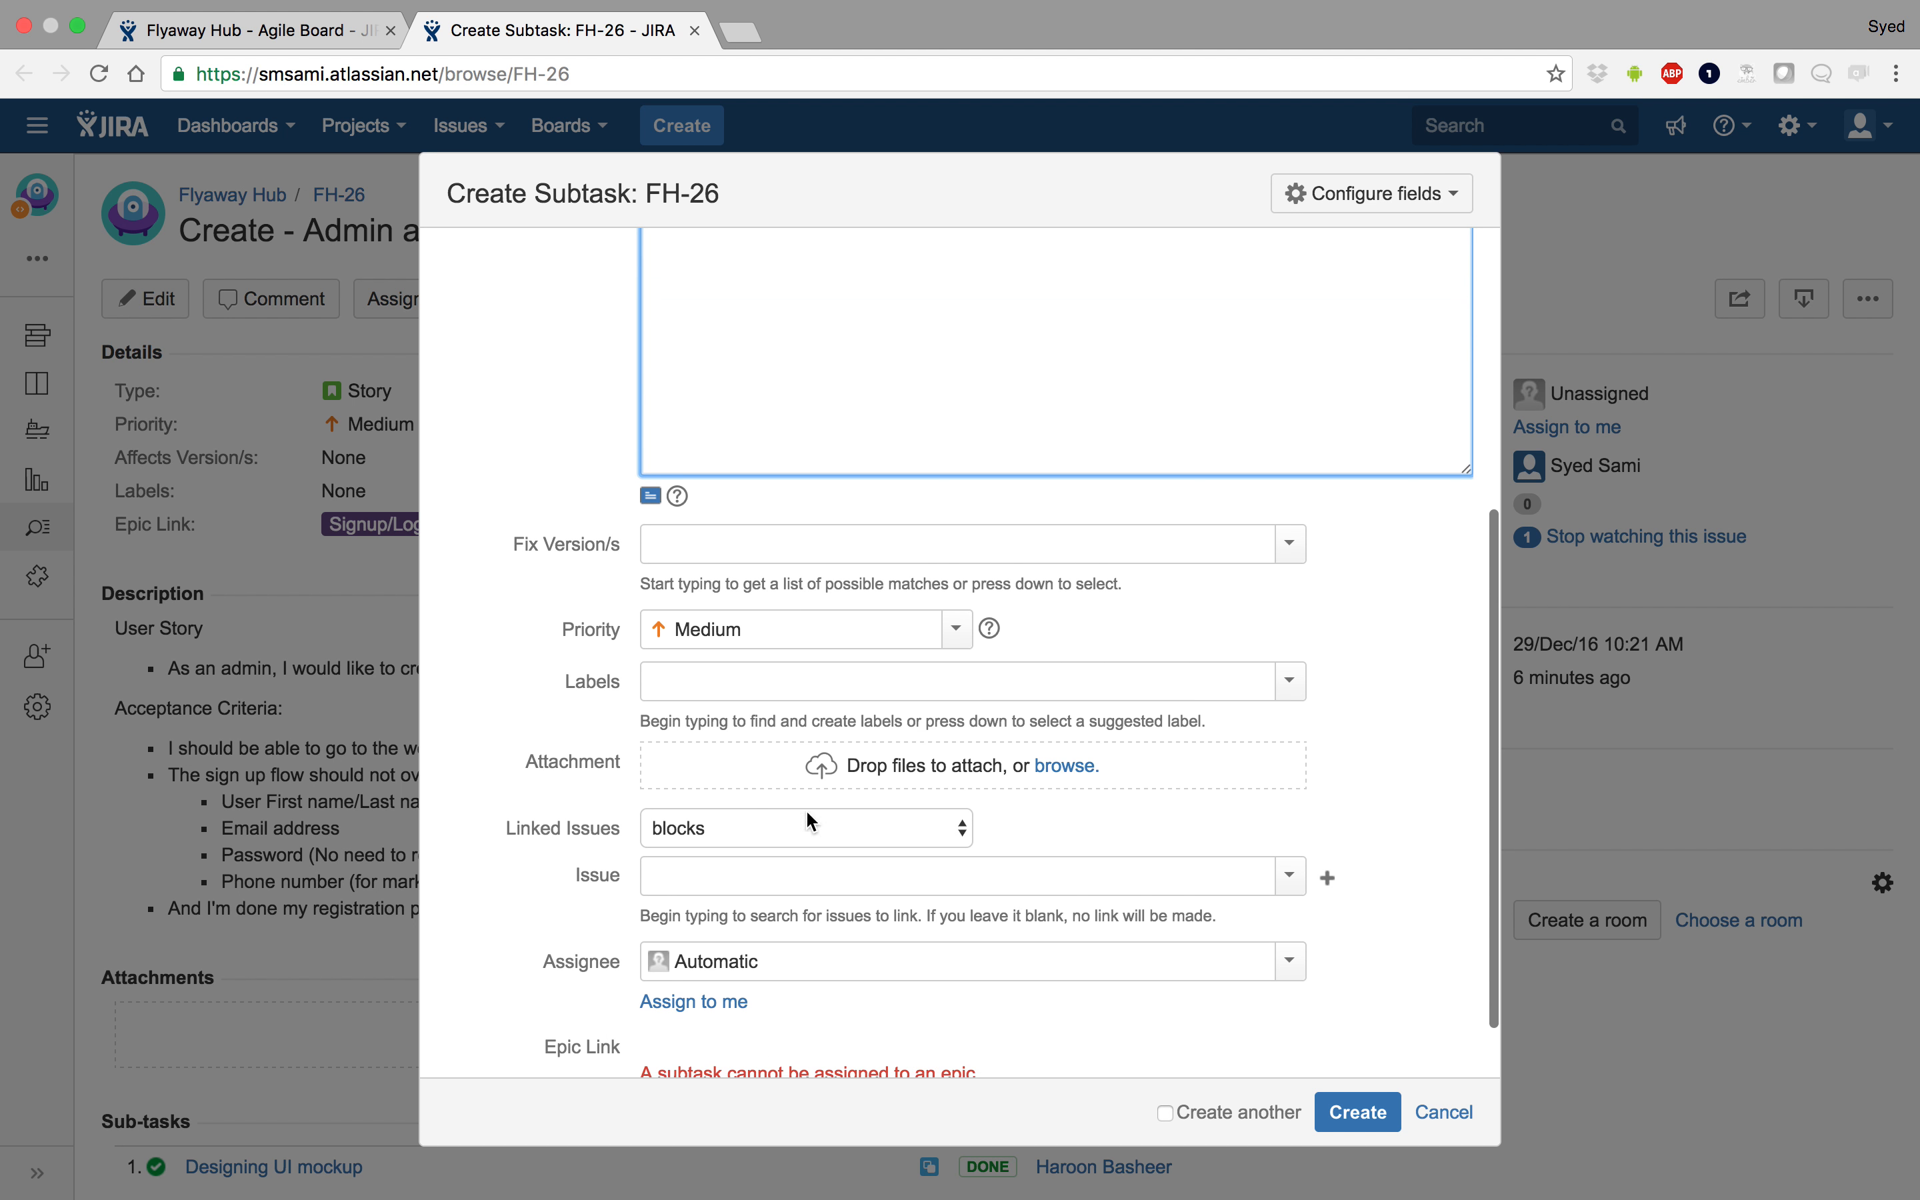
{"action": "scroll", "coordinate": [815, 611], "scroll_direction": "down", "scroll_amount": 2}
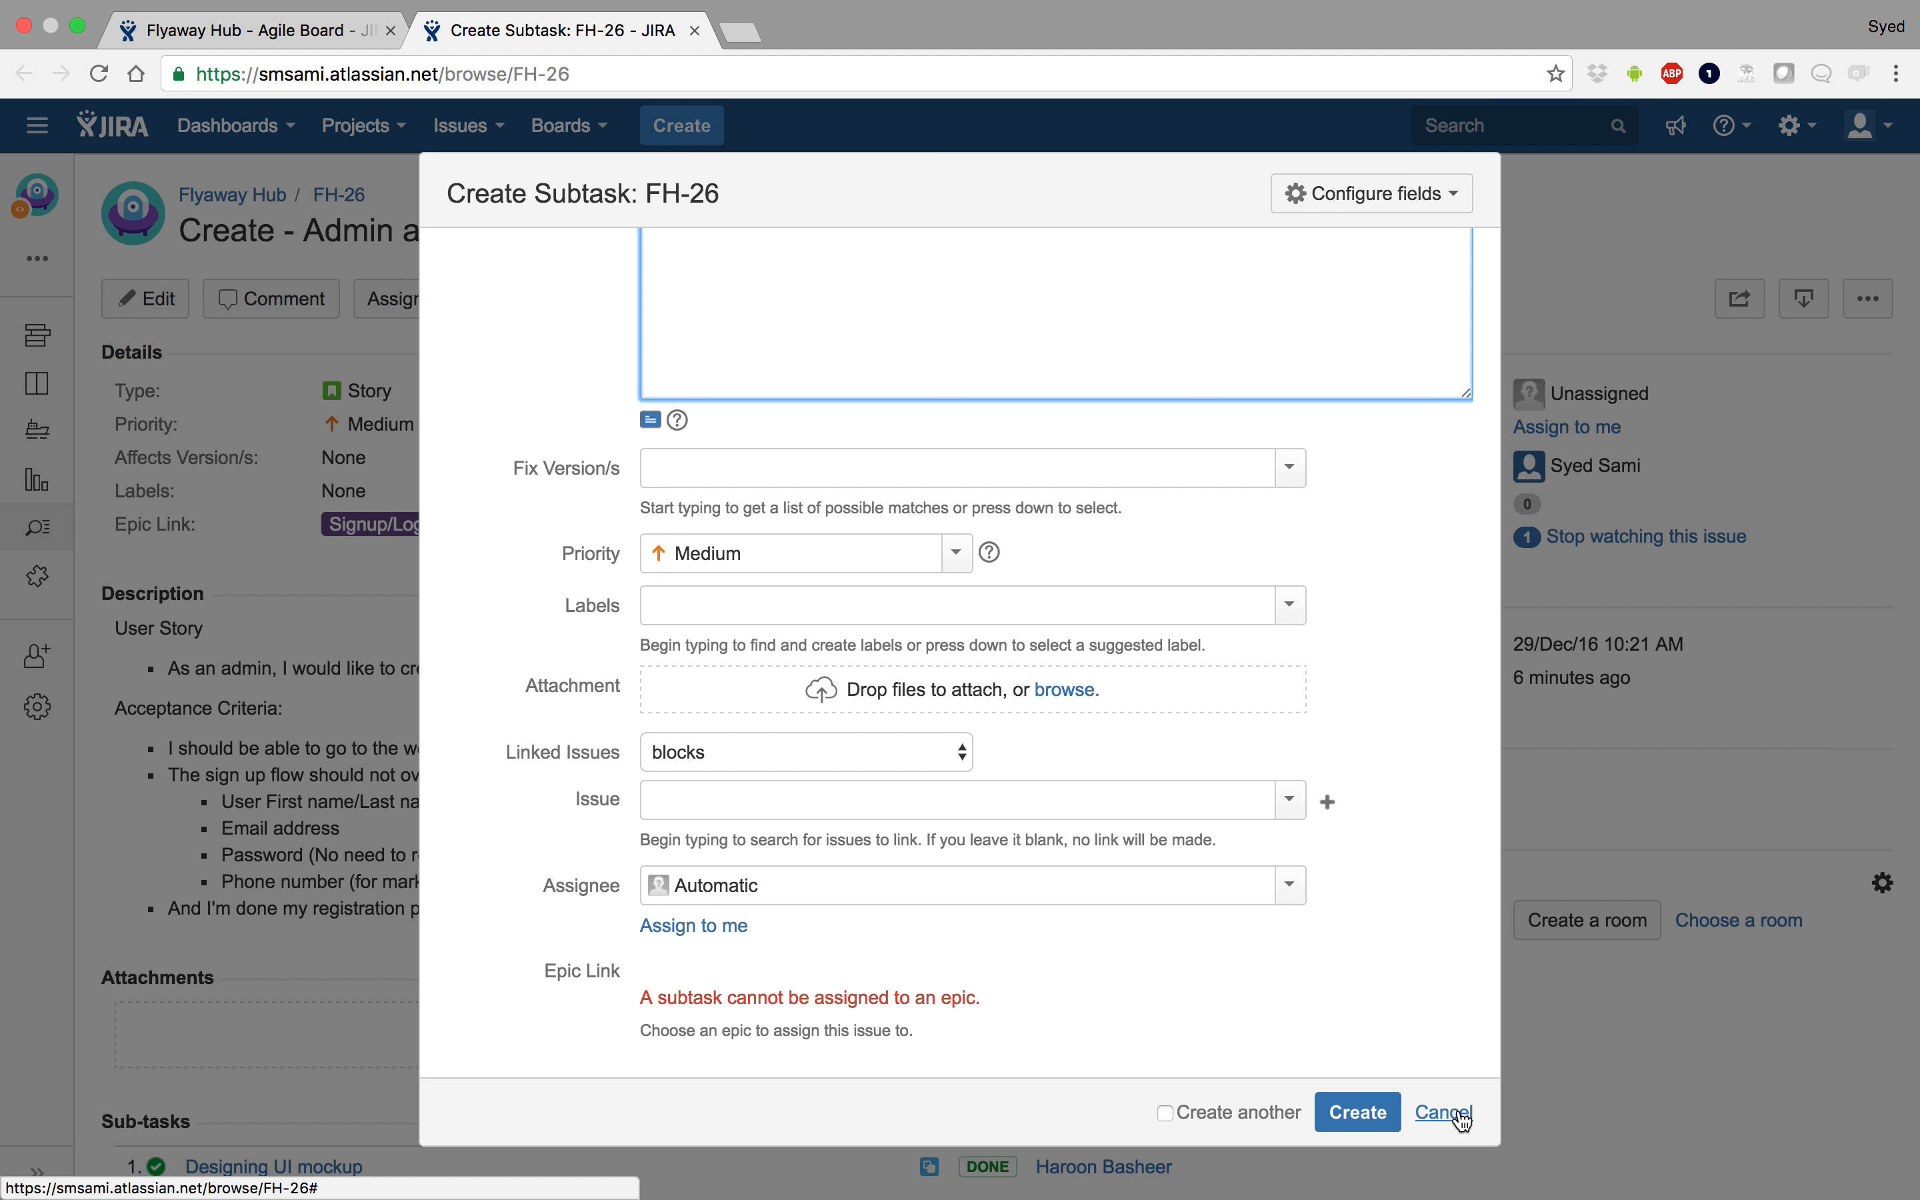
{"action": "scroll", "coordinate": [952, 635], "scroll_direction": "up", "scroll_amount": 5}
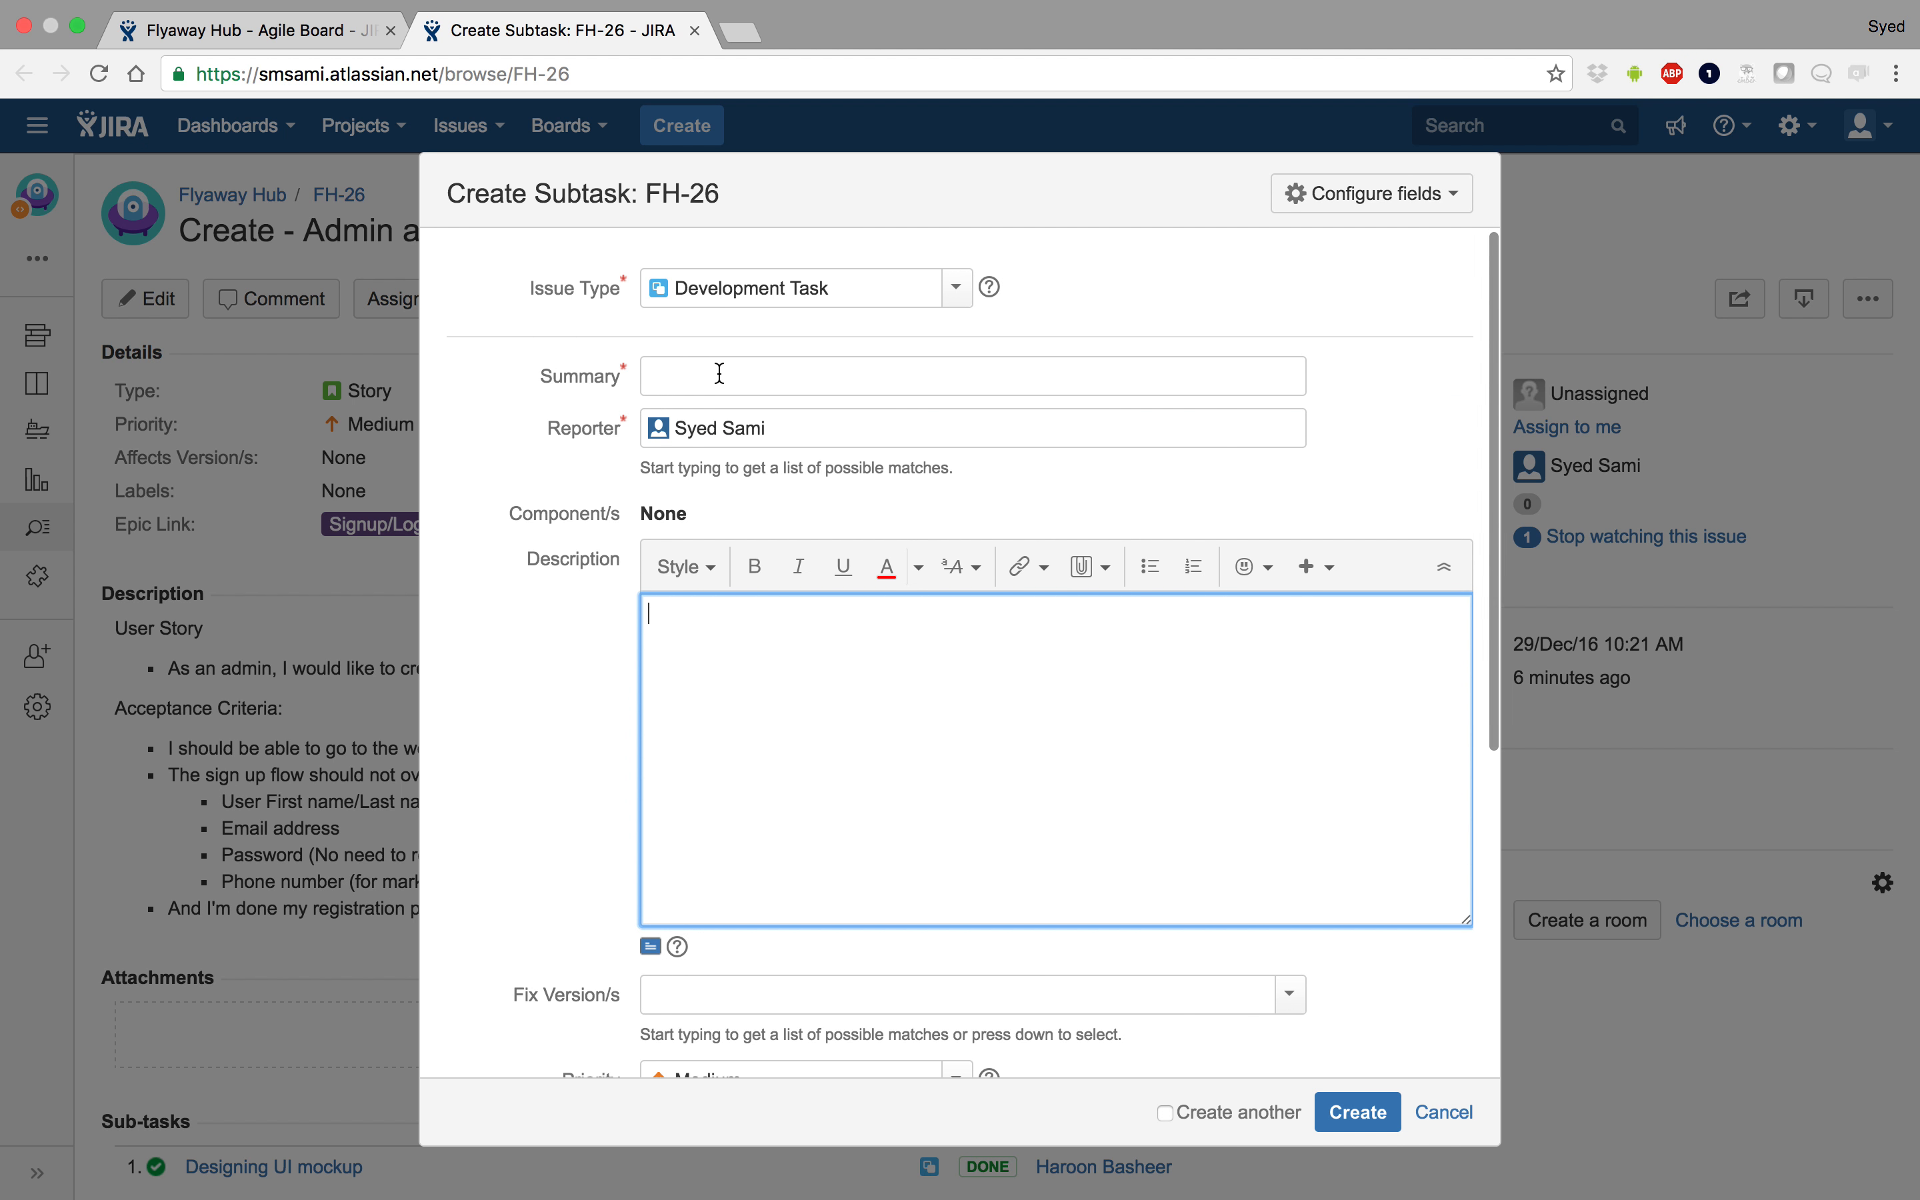
Enter "I'm developing" as the sub-task's summary and create the sub-task
{"action": "left_click", "coordinate": [719, 377]}
{"action": "type", "text": "I'm"}
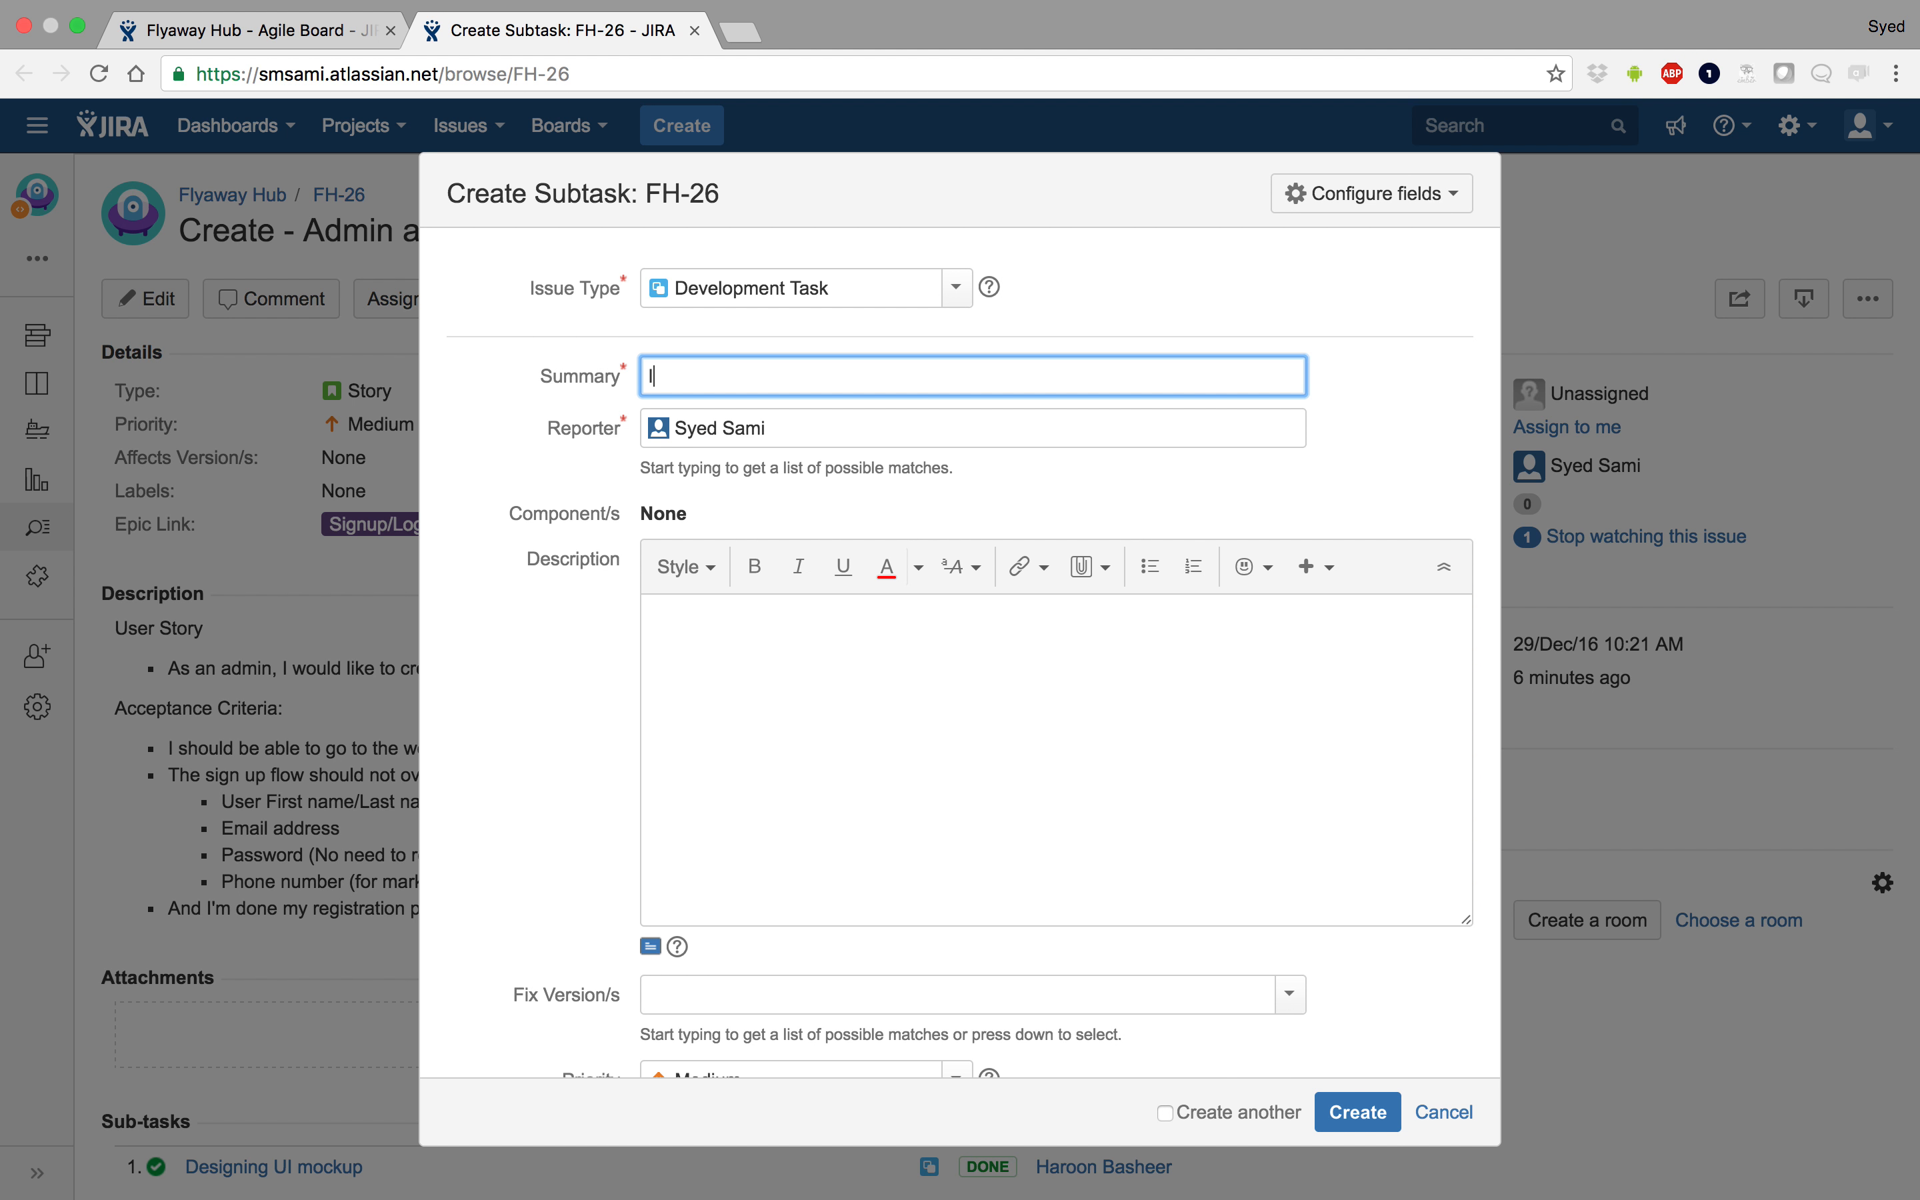
{"action": "key", "text": "BackSpace"}
{"action": "key", "text": "BackSpace"}
{"action": "type", "text": "'m developing"}
{"action": "scroll", "coordinate": [891, 717], "scroll_direction": "down", "scroll_amount": 5}
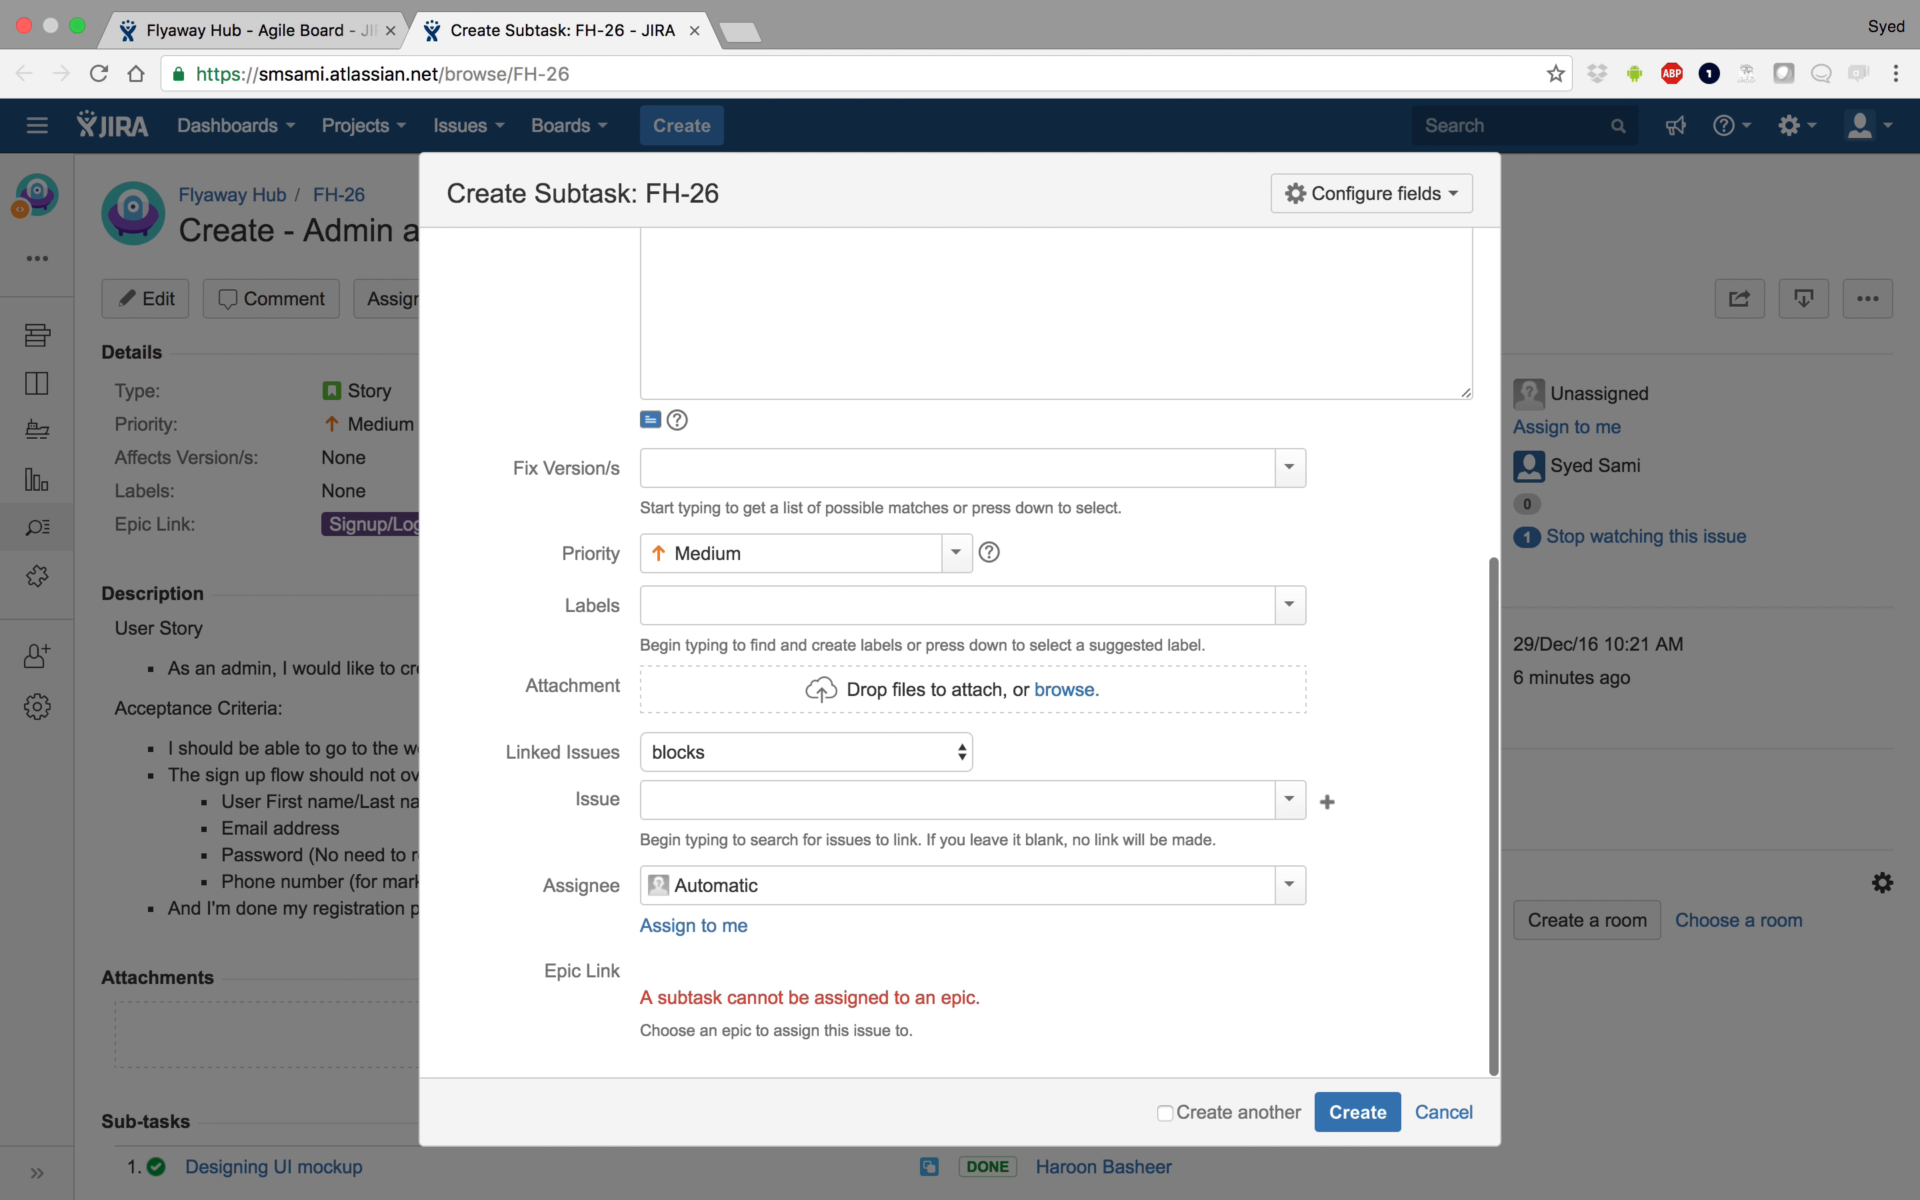
{"action": "left_click", "coordinate": [1336, 1125]}
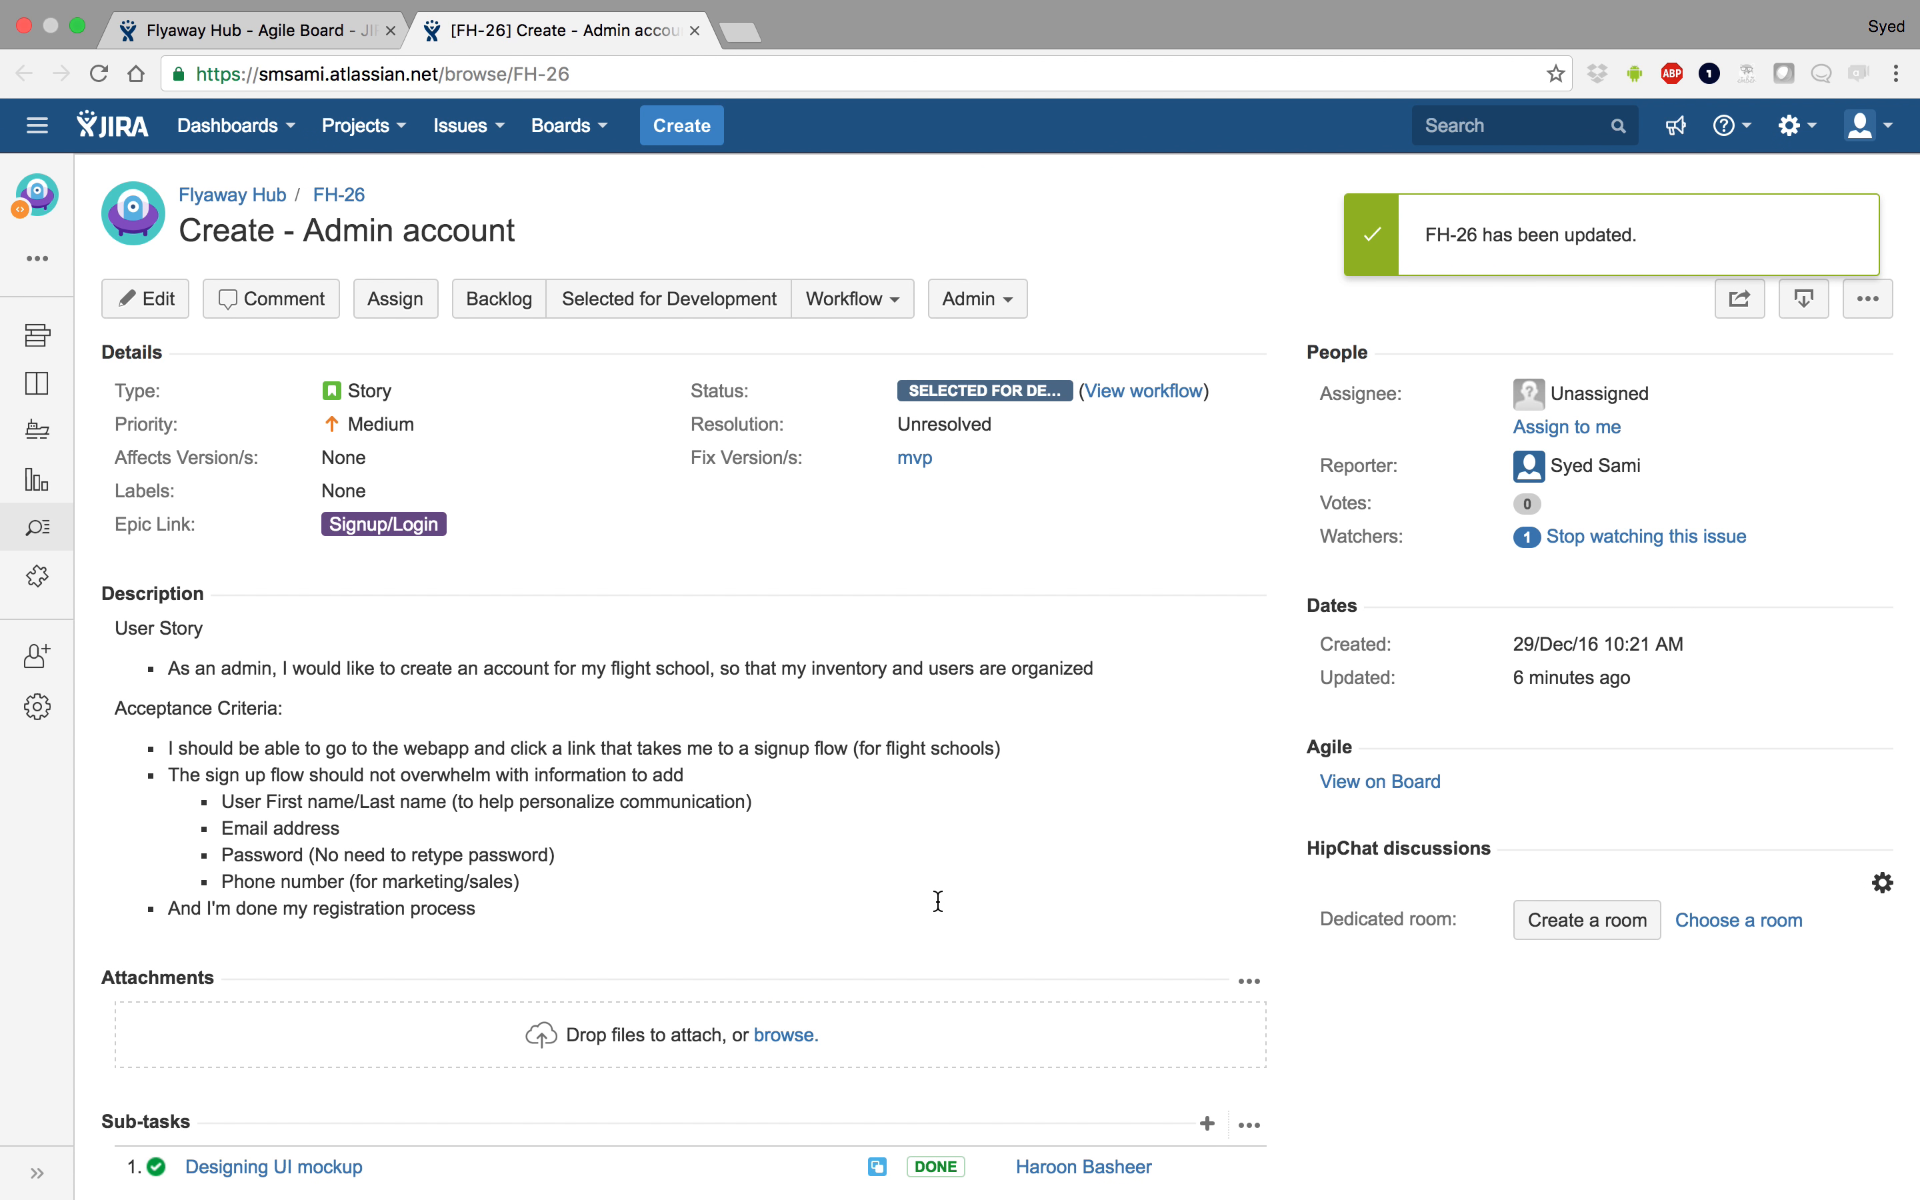
Examine the story's sub-task list along with its description and activity
{"action": "scroll", "coordinate": [938, 901], "scroll_direction": "down", "scroll_amount": 5}
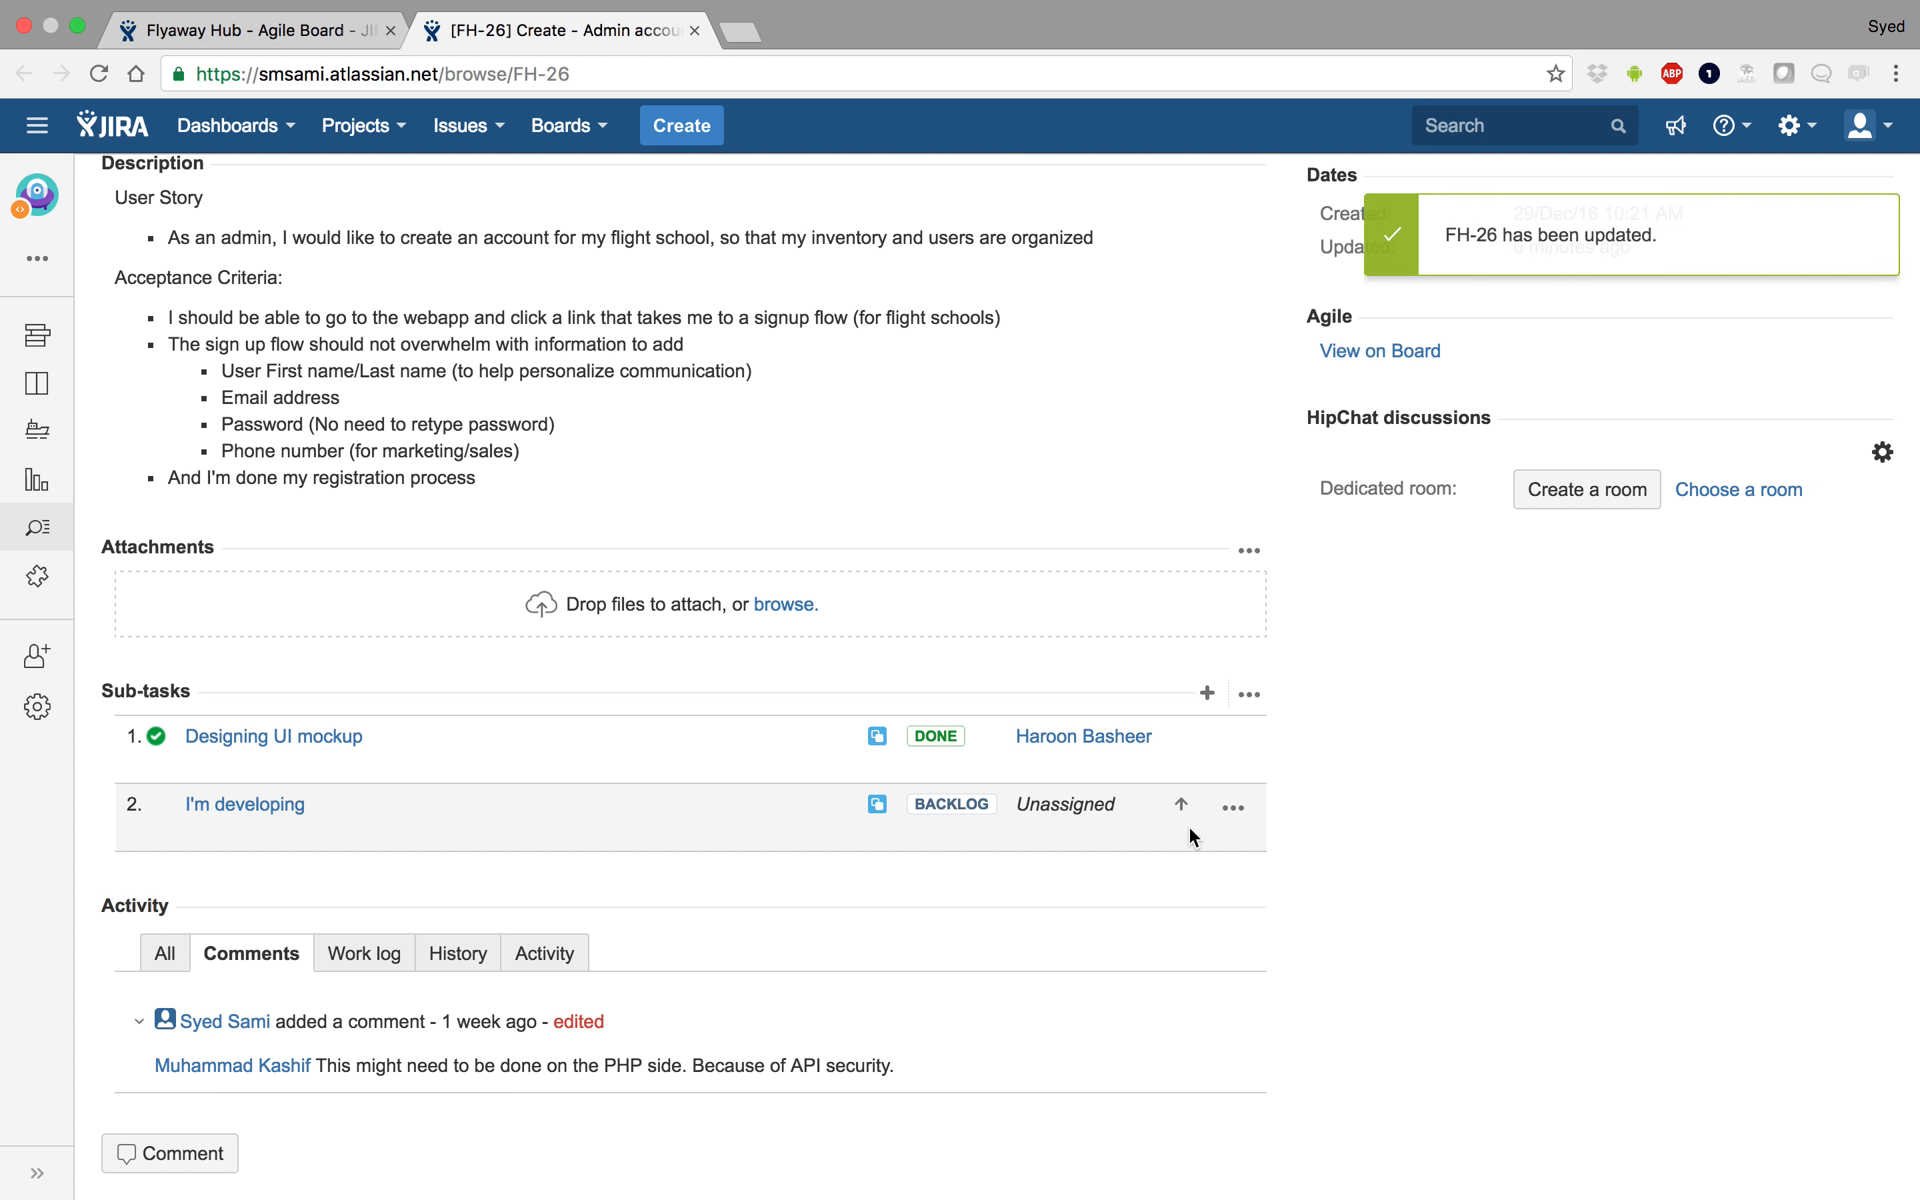
{"action": "scroll", "coordinate": [1194, 838], "scroll_direction": "up", "scroll_amount": 5}
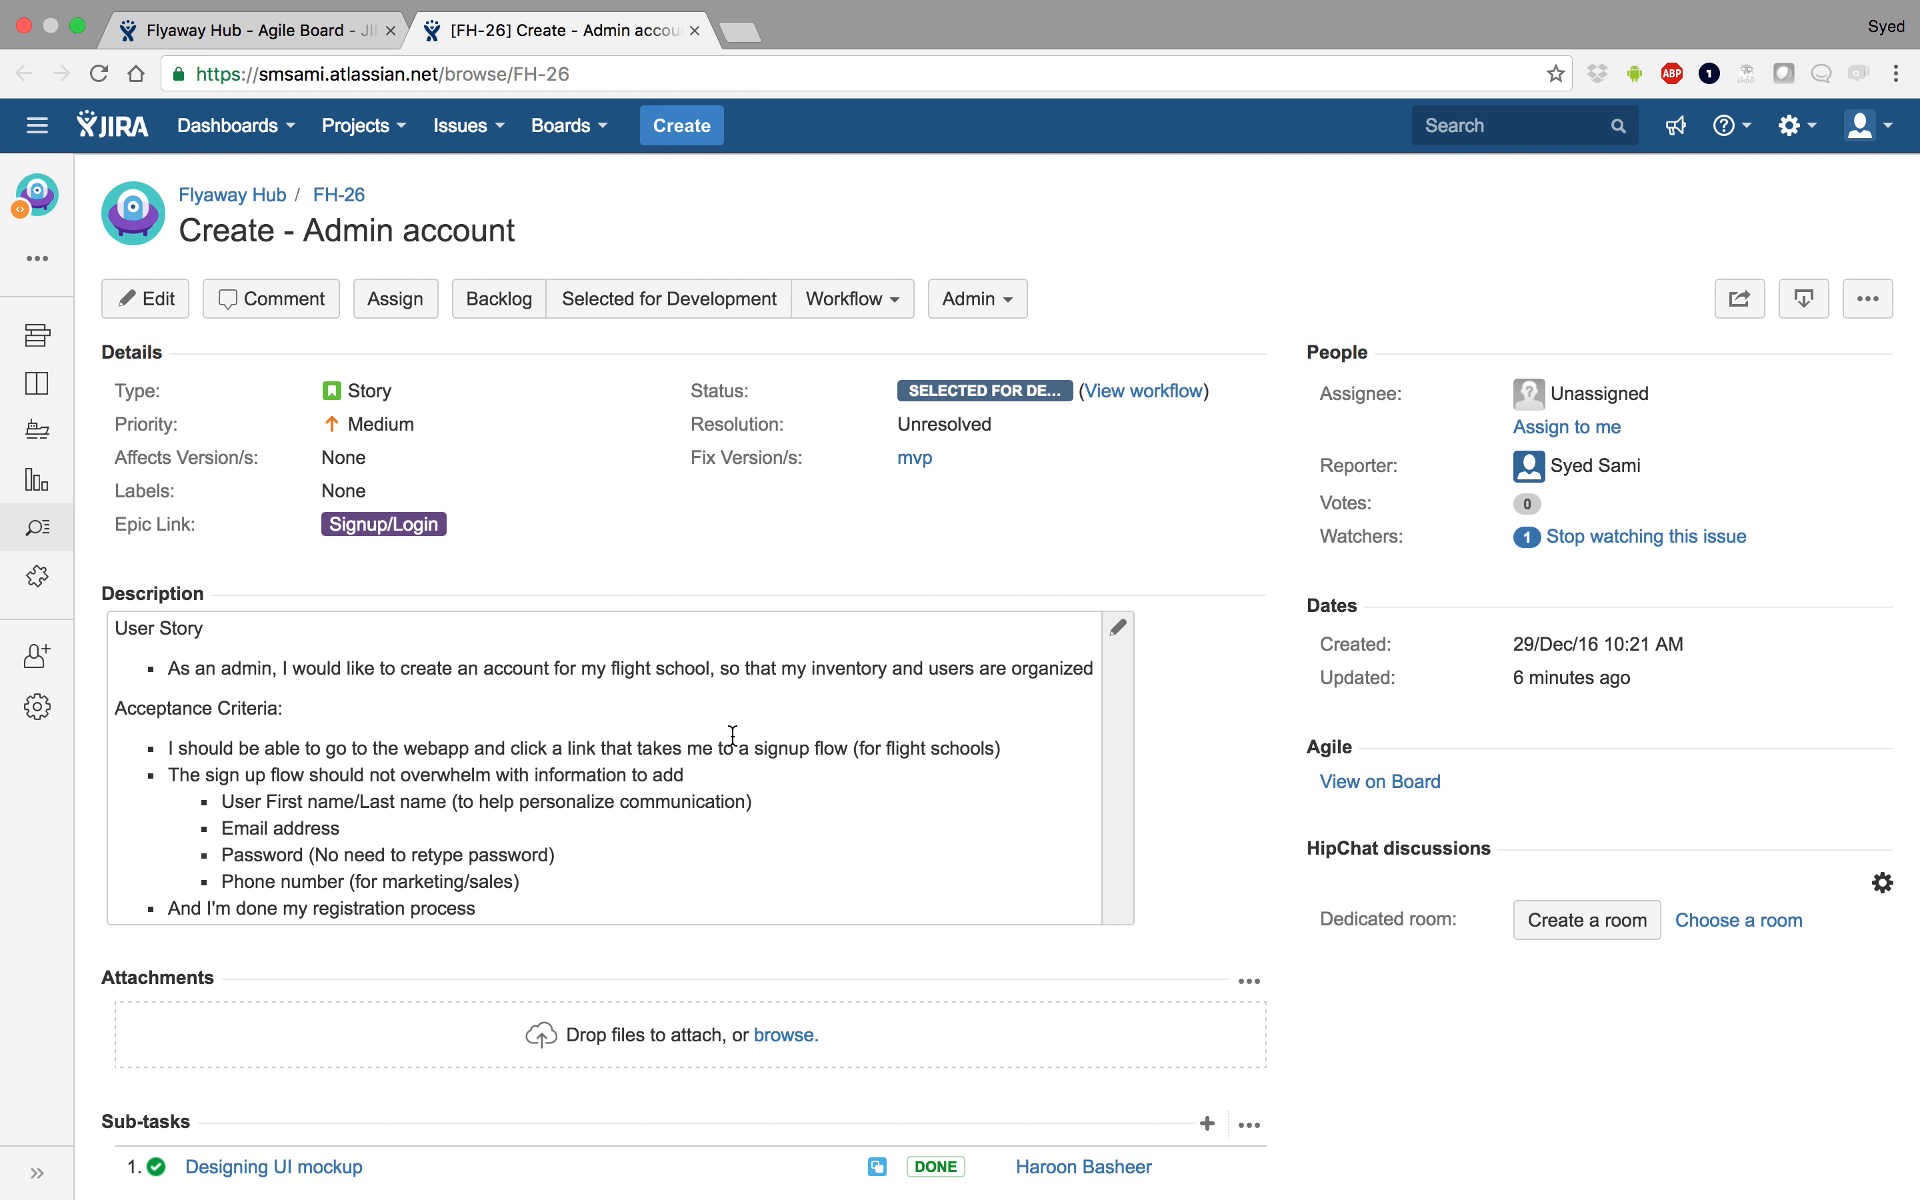
{"action": "scroll", "coordinate": [734, 741], "scroll_direction": "down", "scroll_amount": 5}
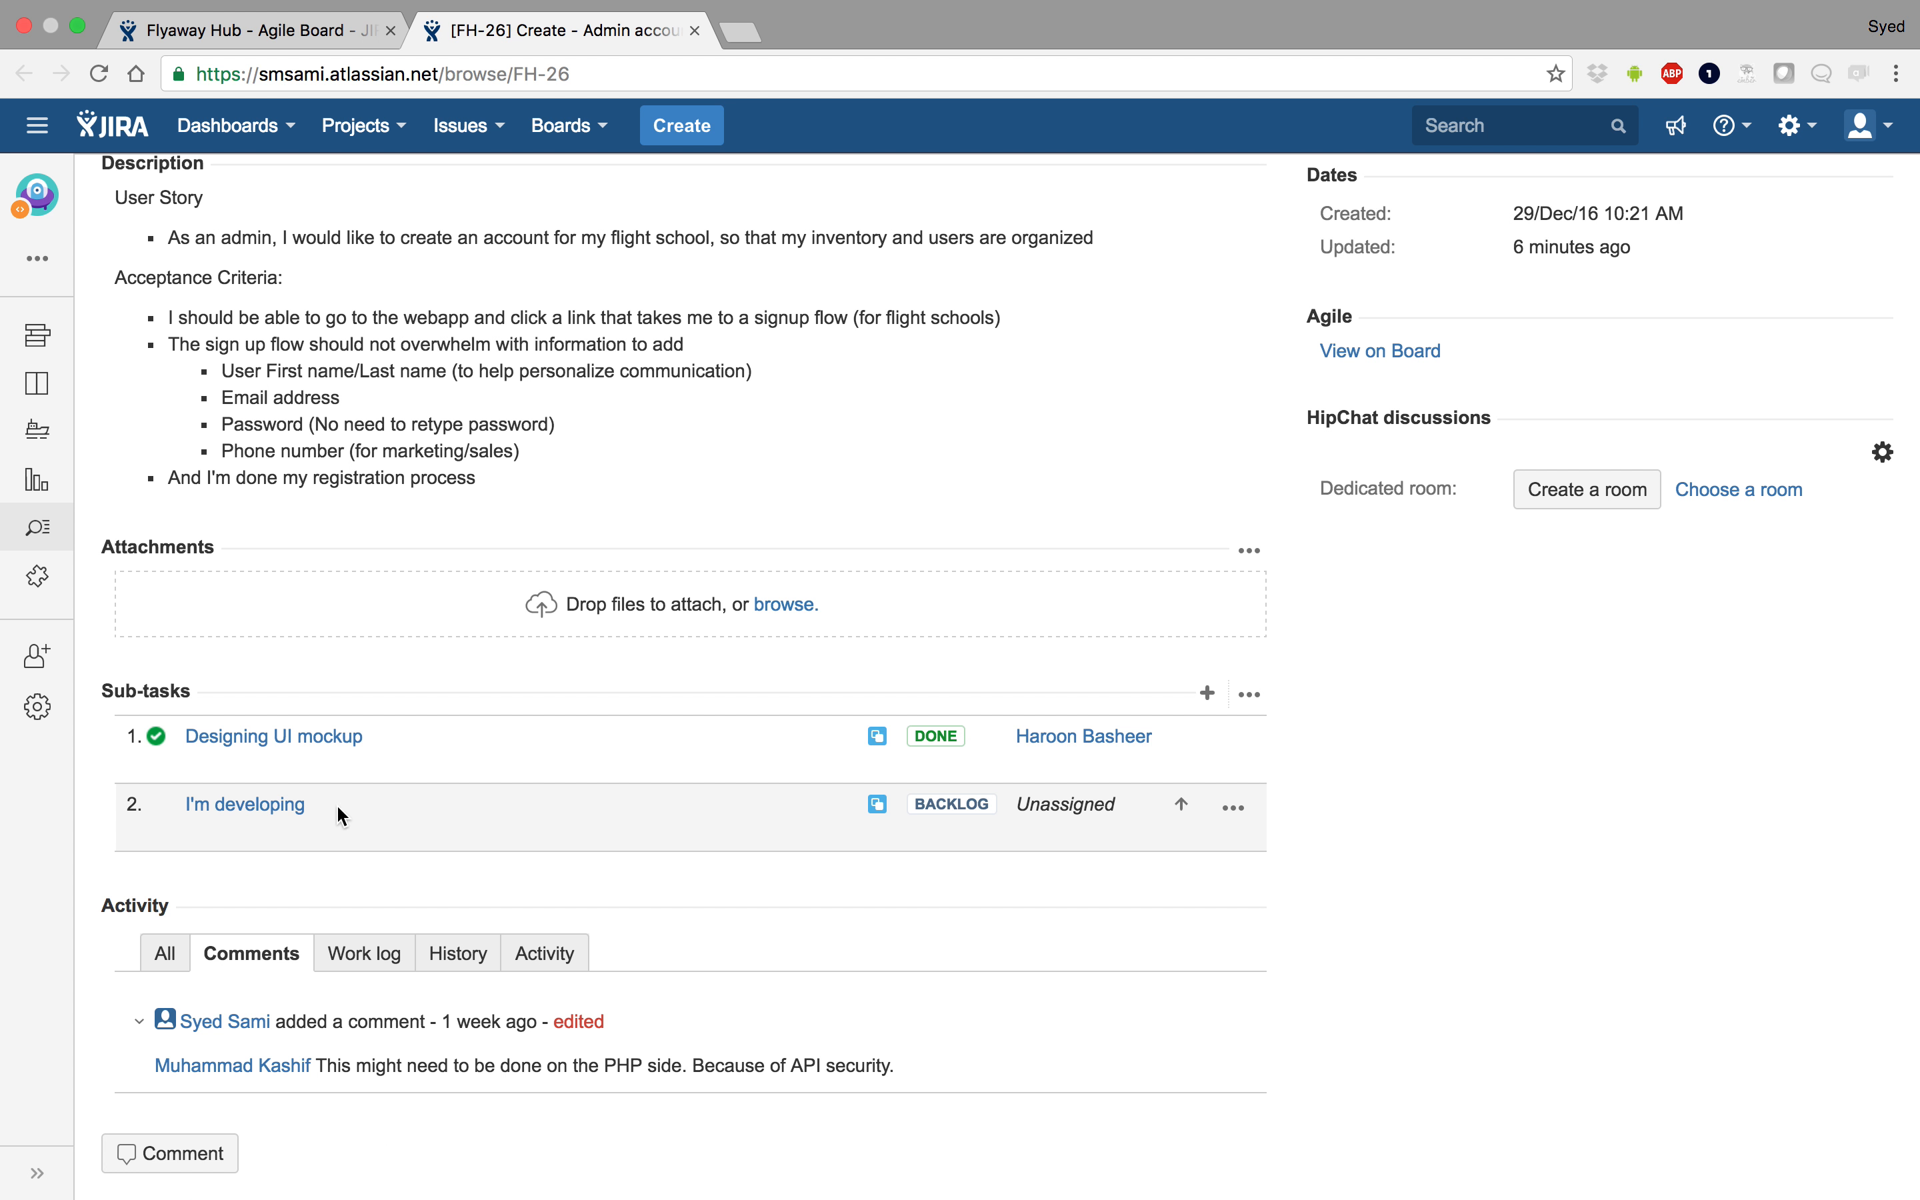
{"action": "scroll", "coordinate": [510, 903], "scroll_direction": "up", "scroll_amount": 1}
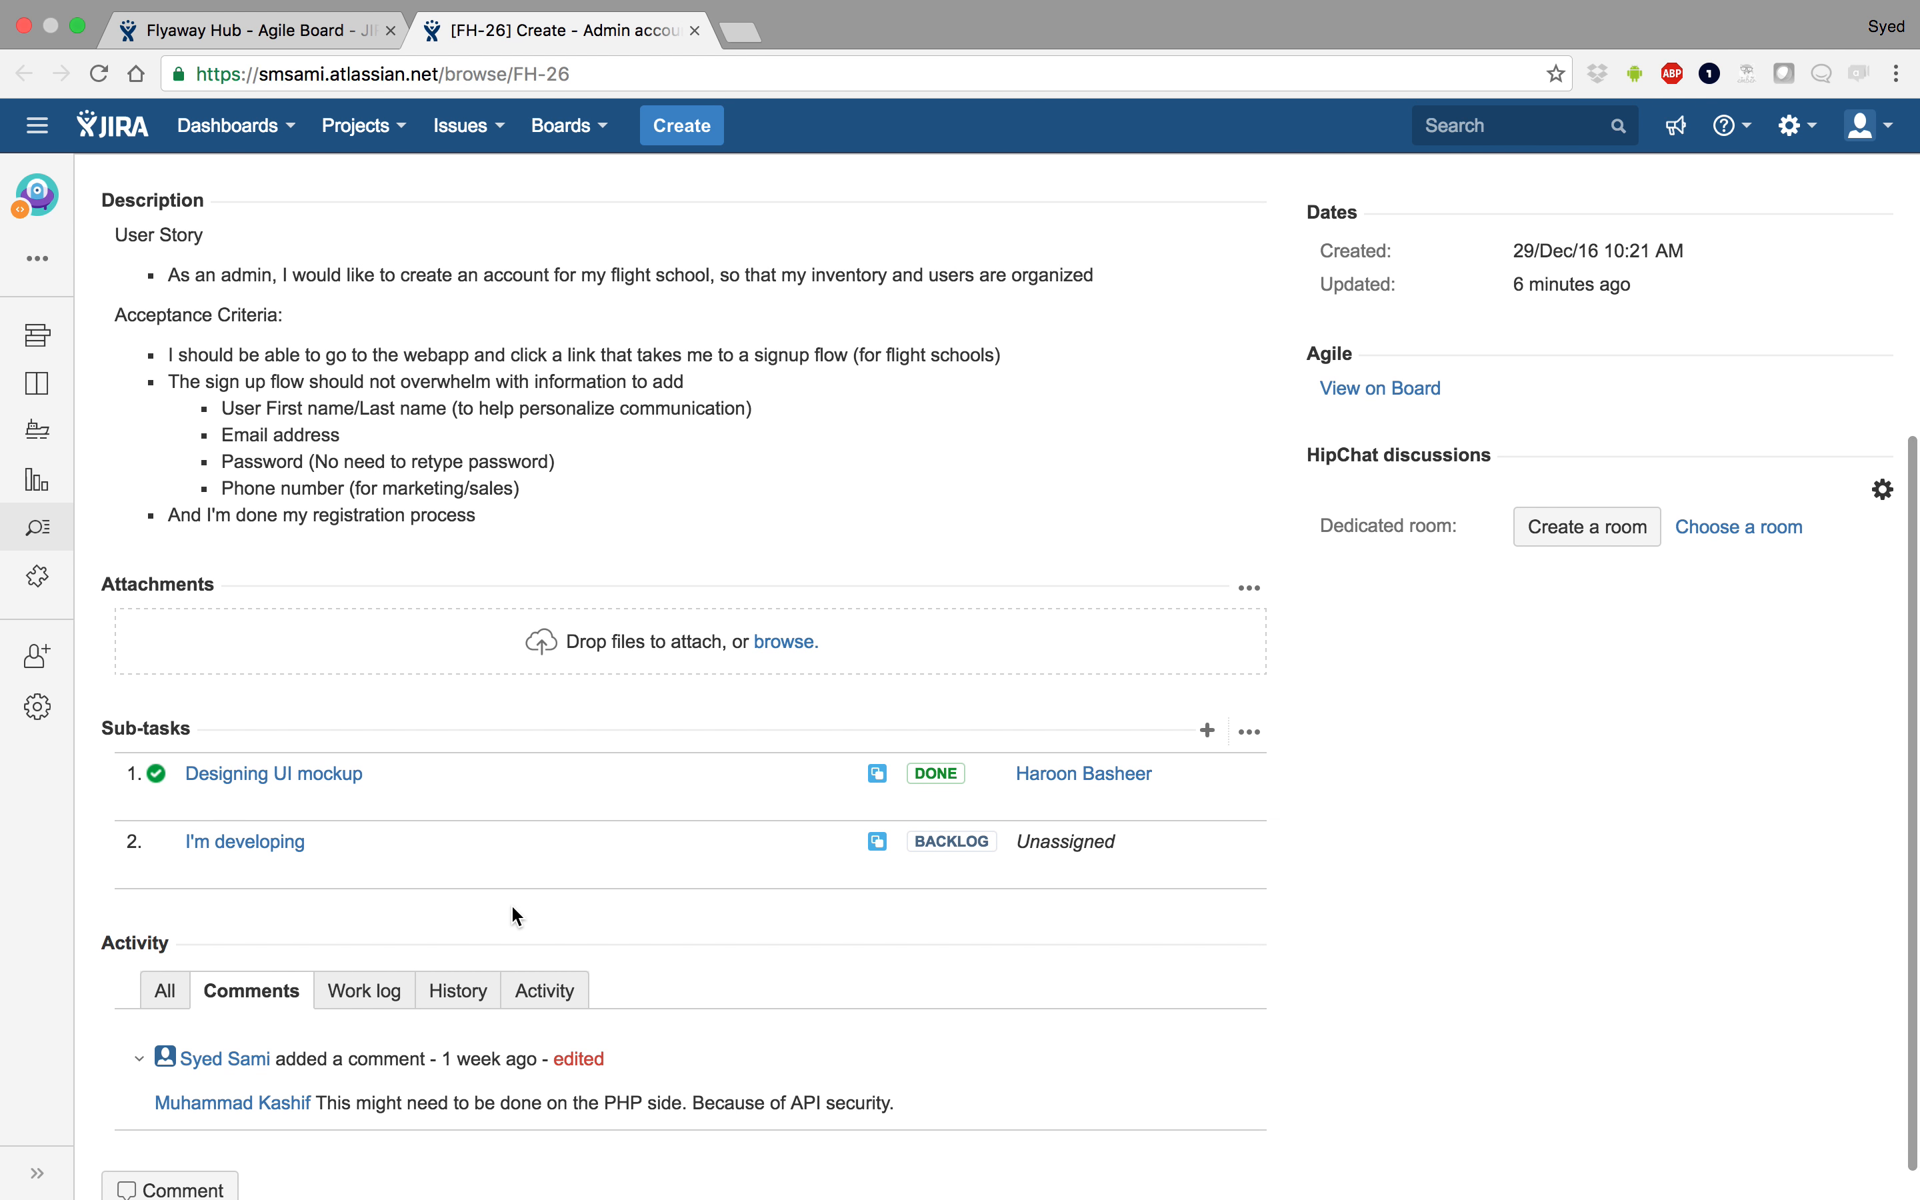
{"action": "scroll", "coordinate": [510, 903], "scroll_direction": "up", "scroll_amount": 10}
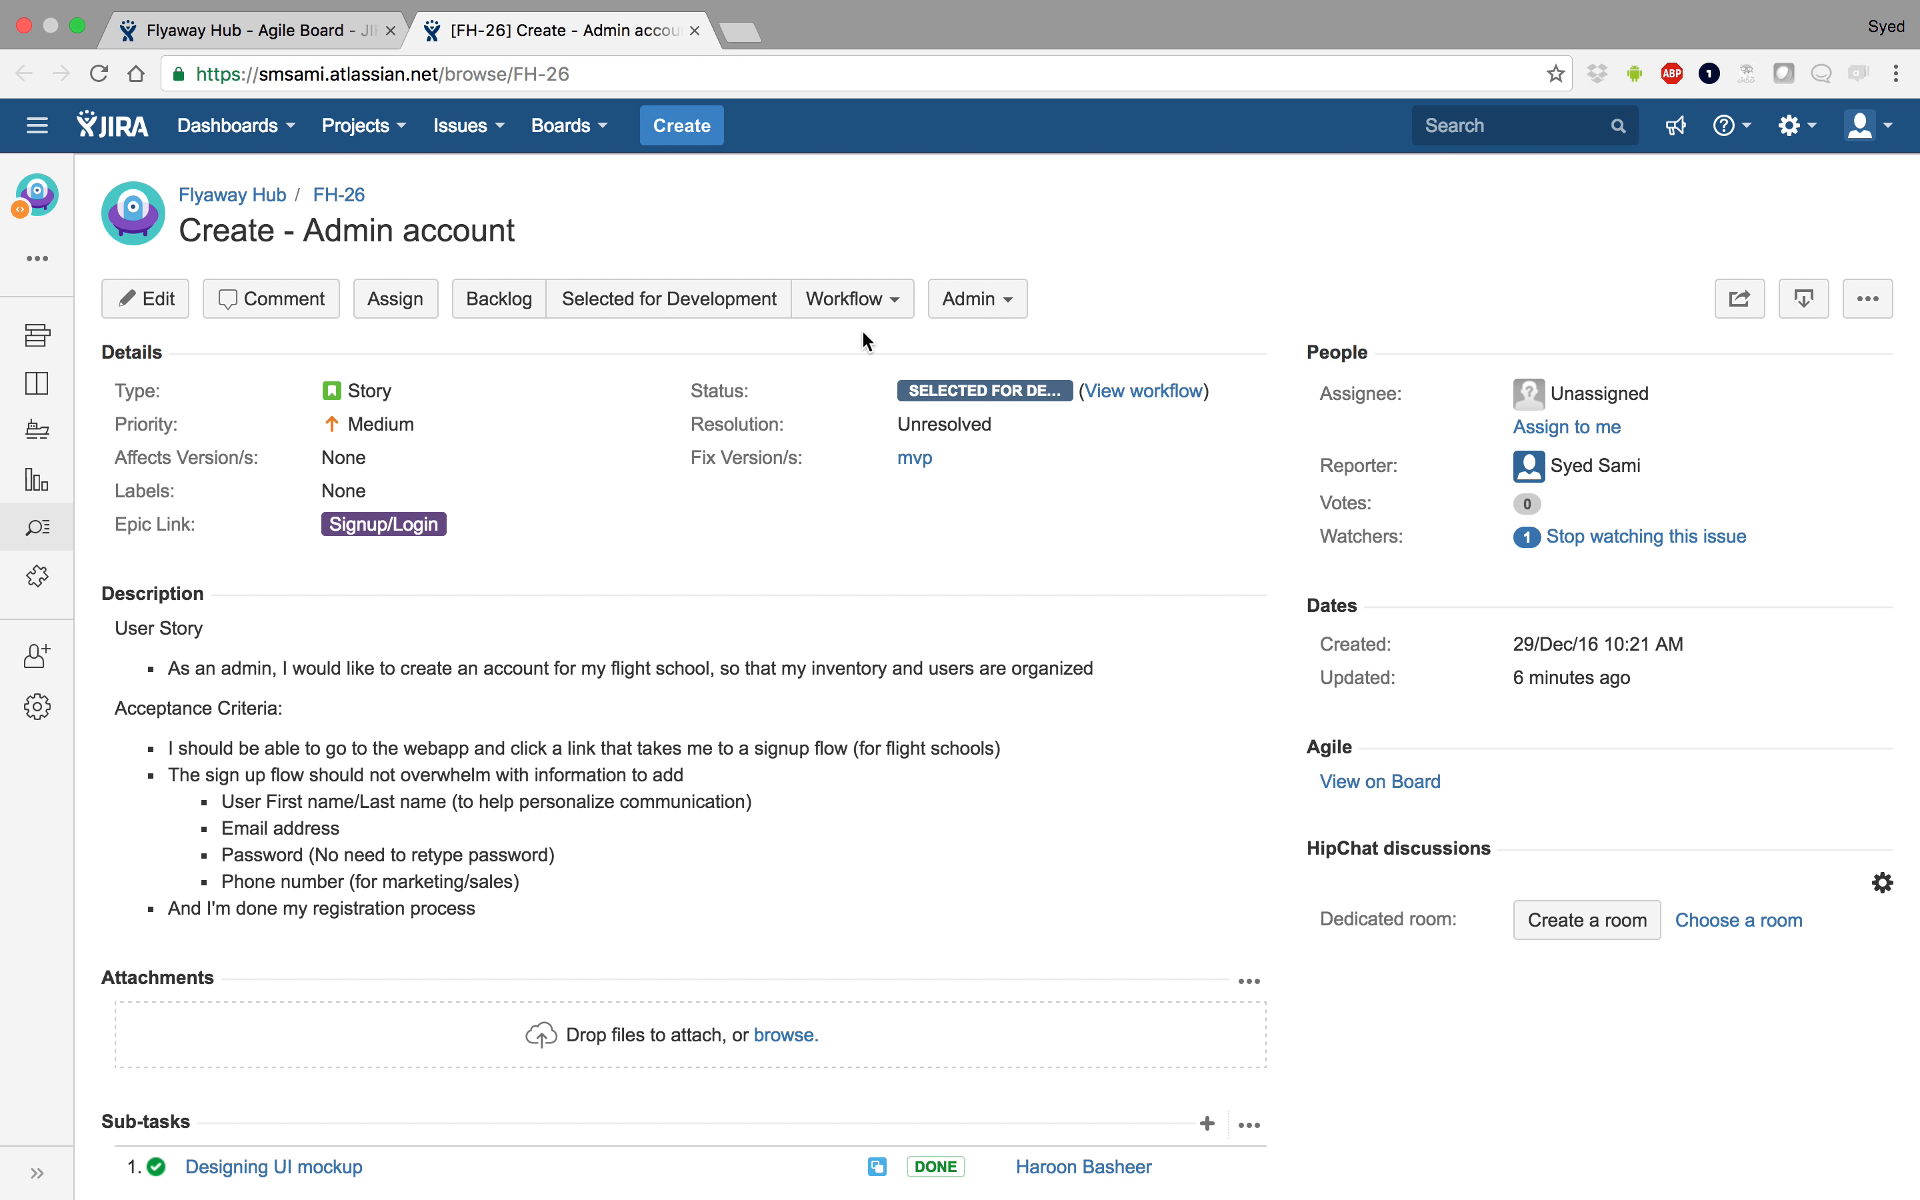
View the story's workflow diagram, inspect its statuses and transitions, and close the diagram
{"action": "left_click", "coordinate": [1147, 391]}
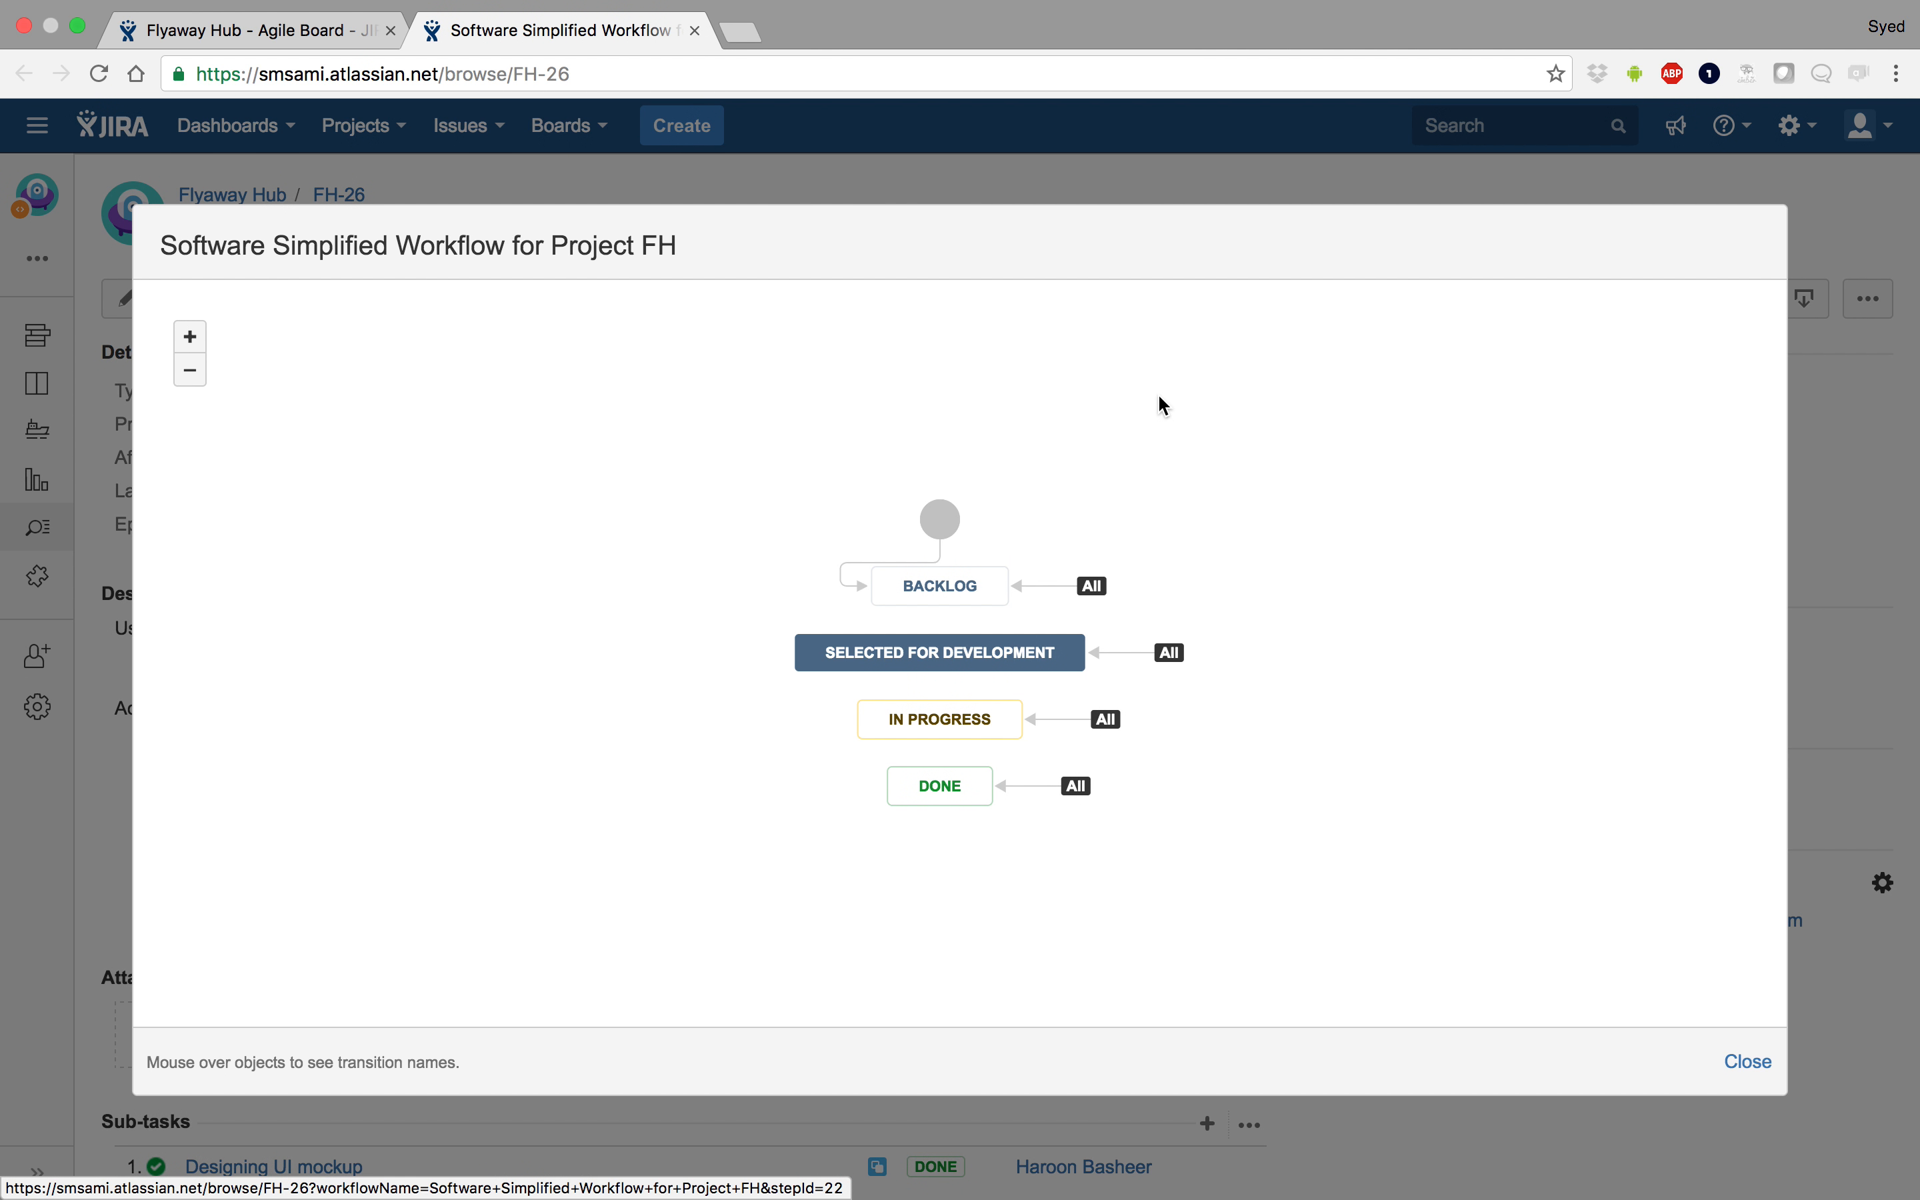
{"action": "mouse_move", "coordinate": [941, 517]}
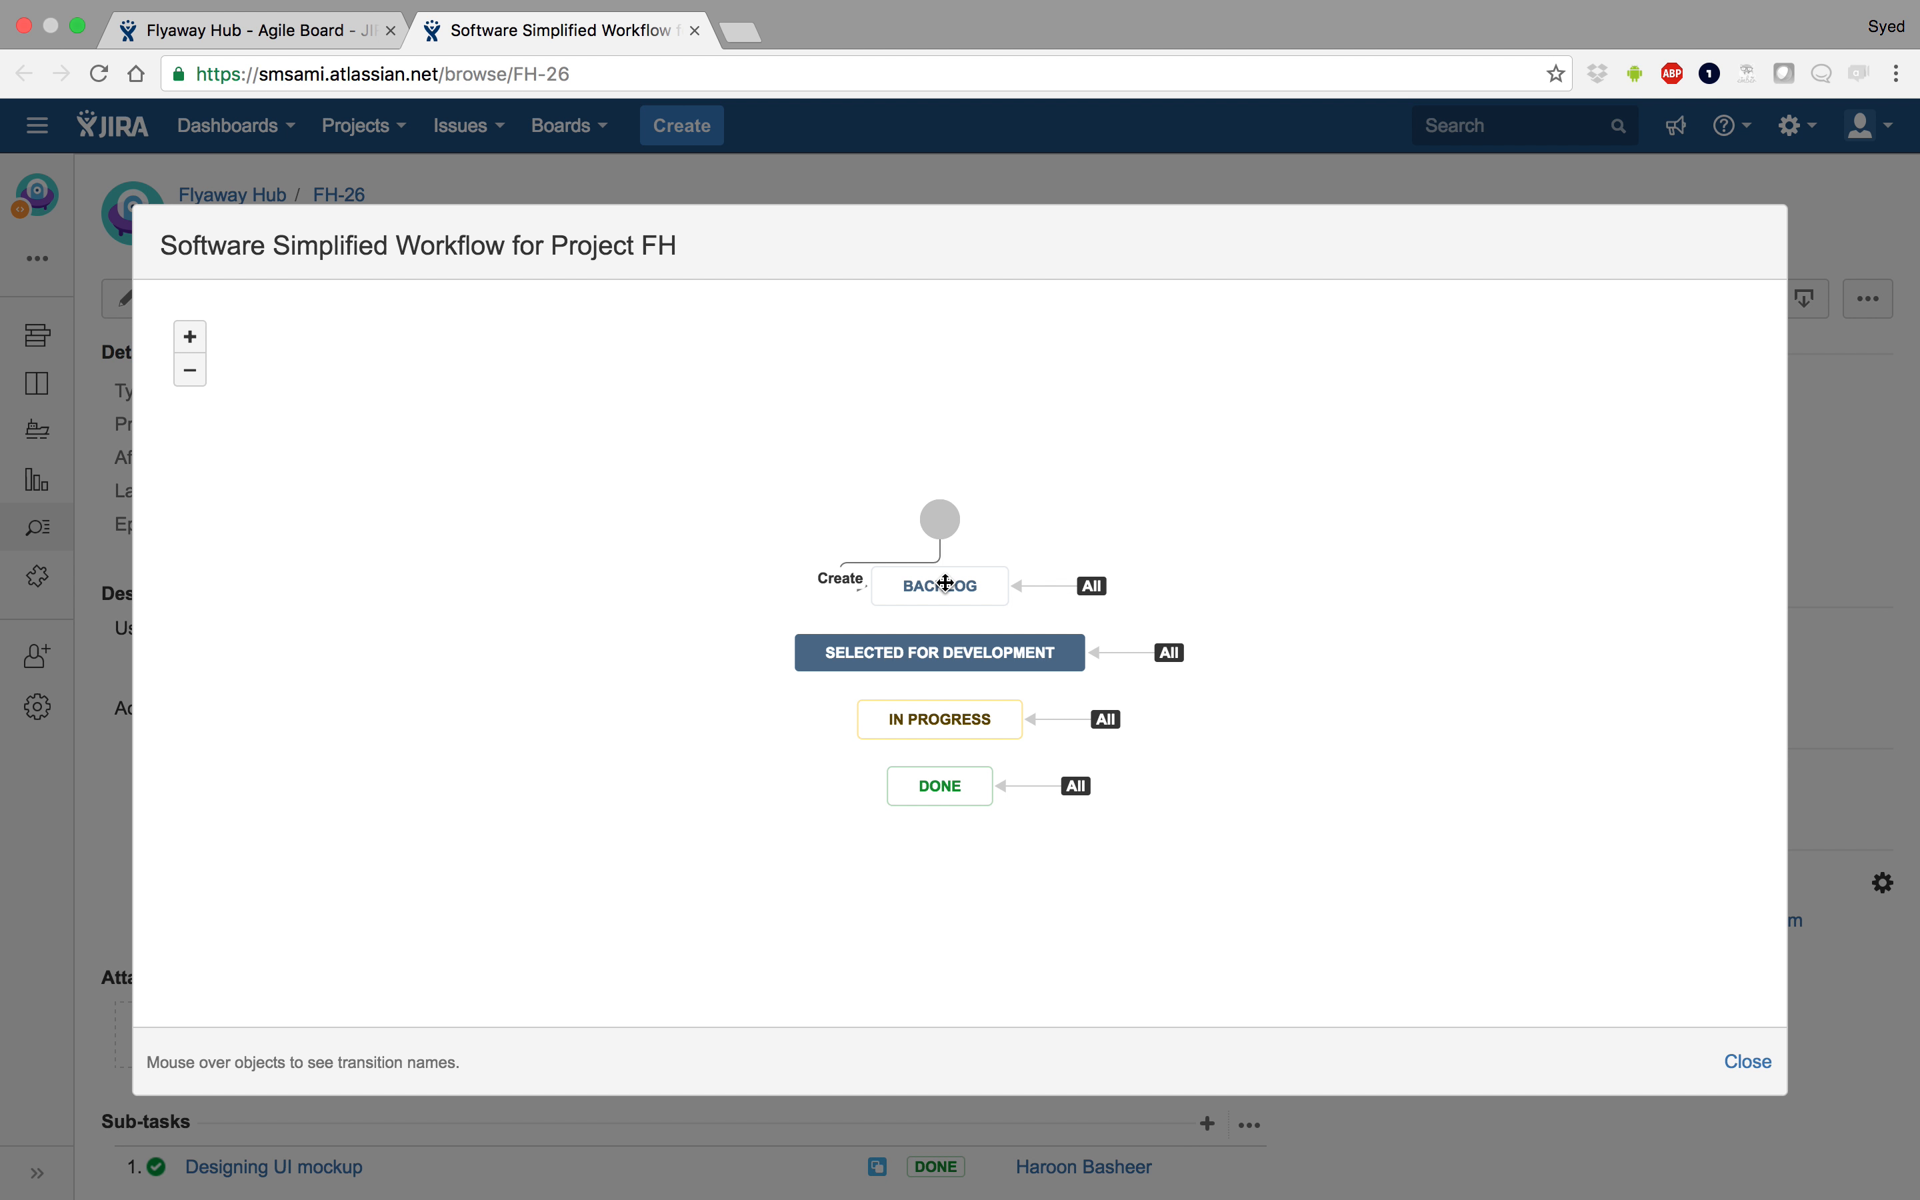
{"action": "mouse_move", "coordinate": [1180, 655]}
{"action": "left_click", "coordinate": [1741, 1062]}
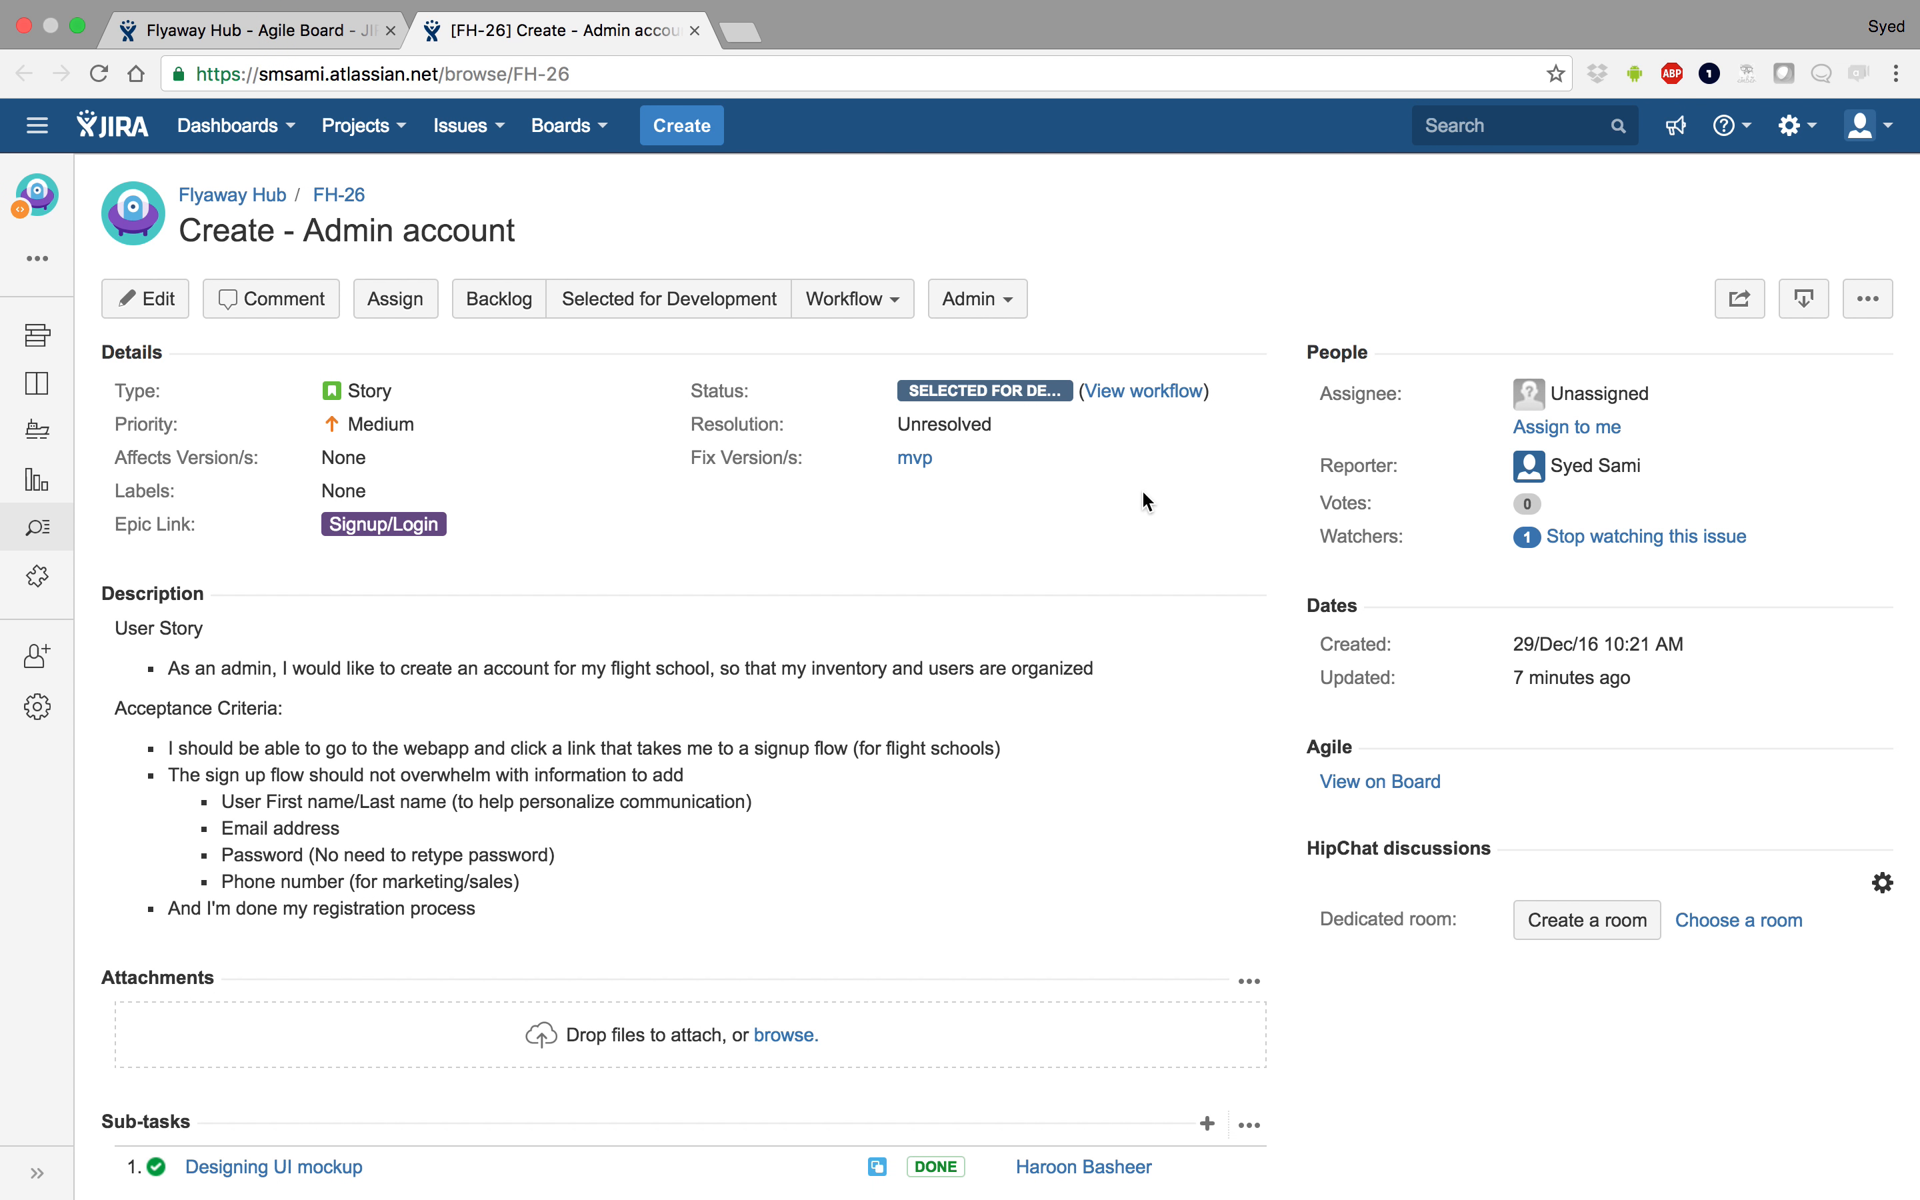
Edit the story's "I'm developing" sub-task and change its summary to "Make API available"
{"action": "scroll", "coordinate": [1145, 496], "scroll_direction": "down", "scroll_amount": 5}
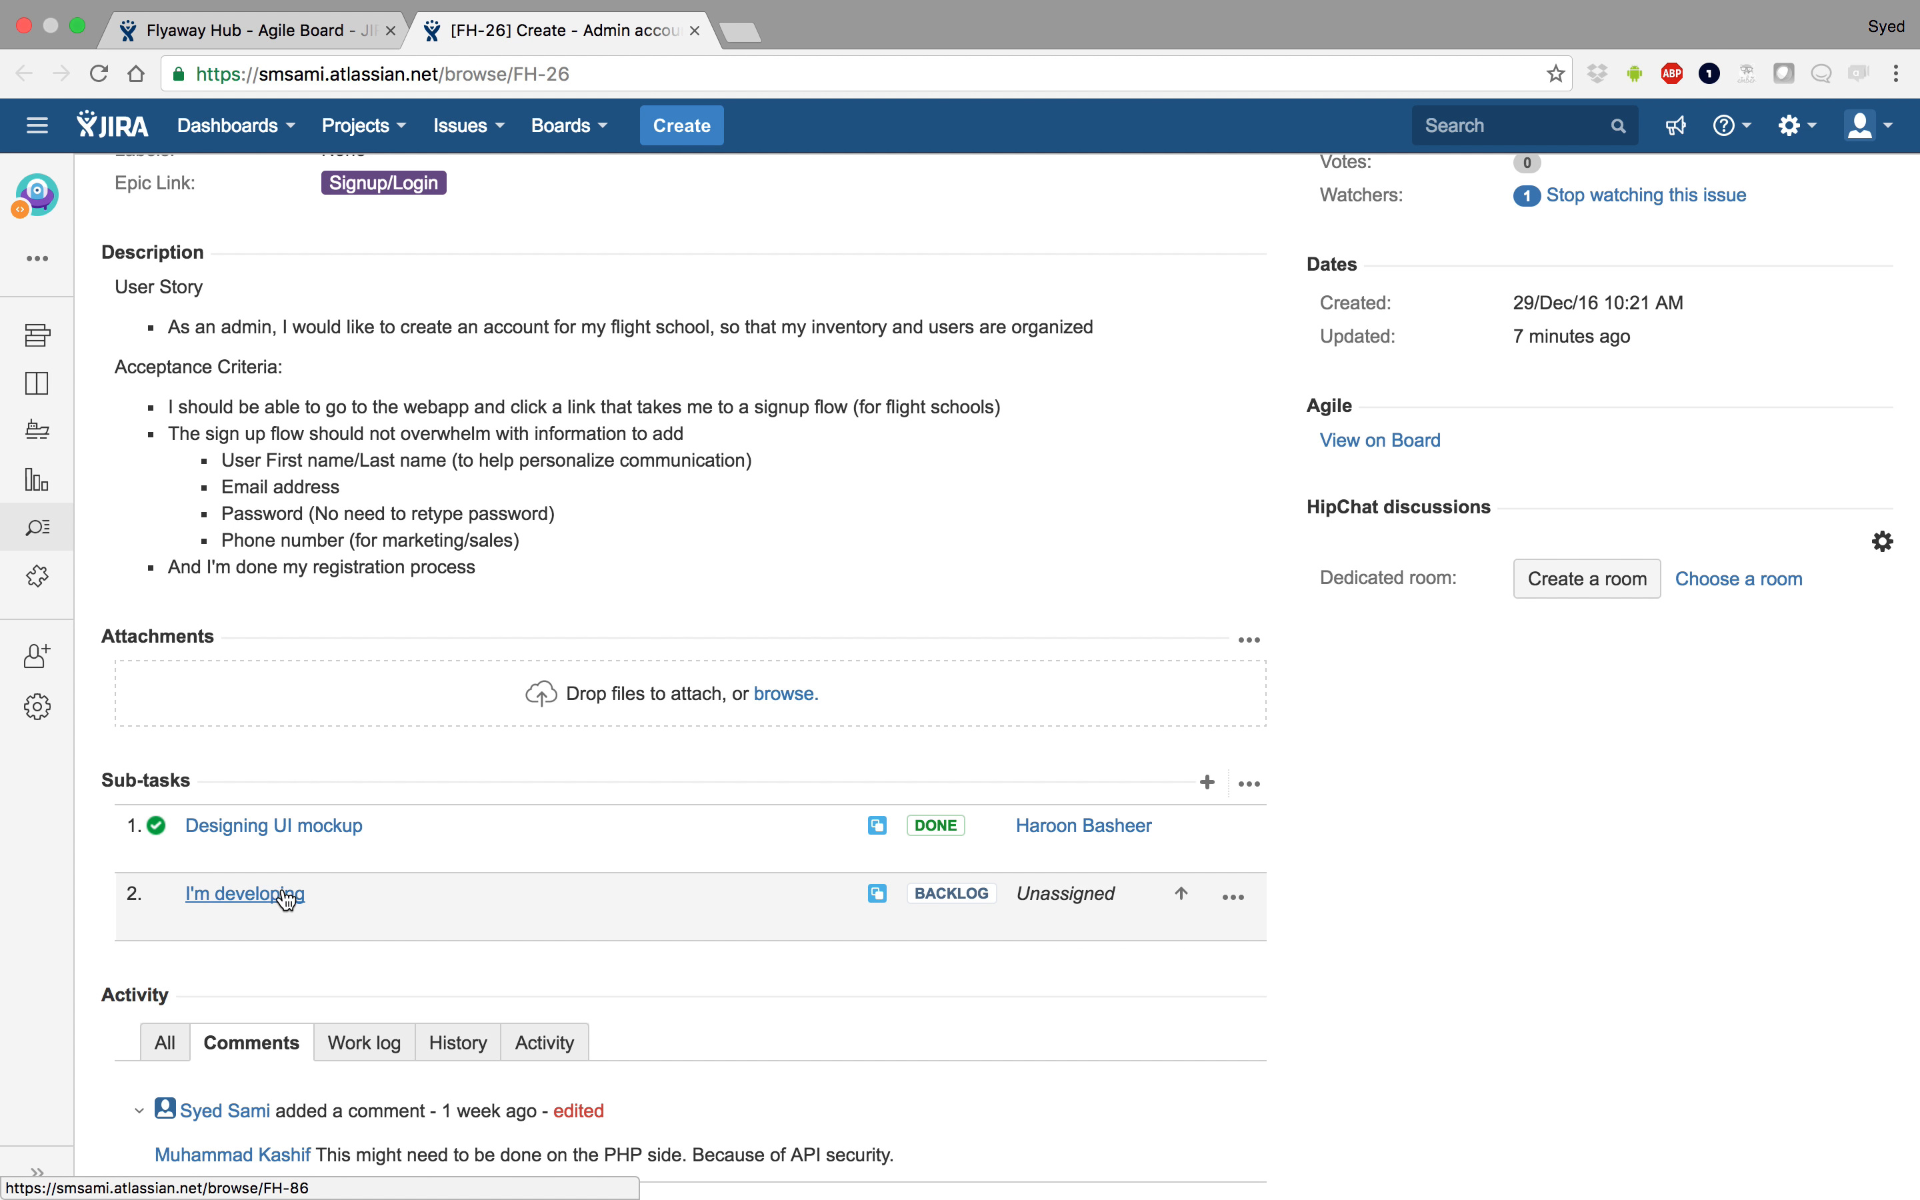
{"action": "left_click", "coordinate": [252, 907], "text": "super"}
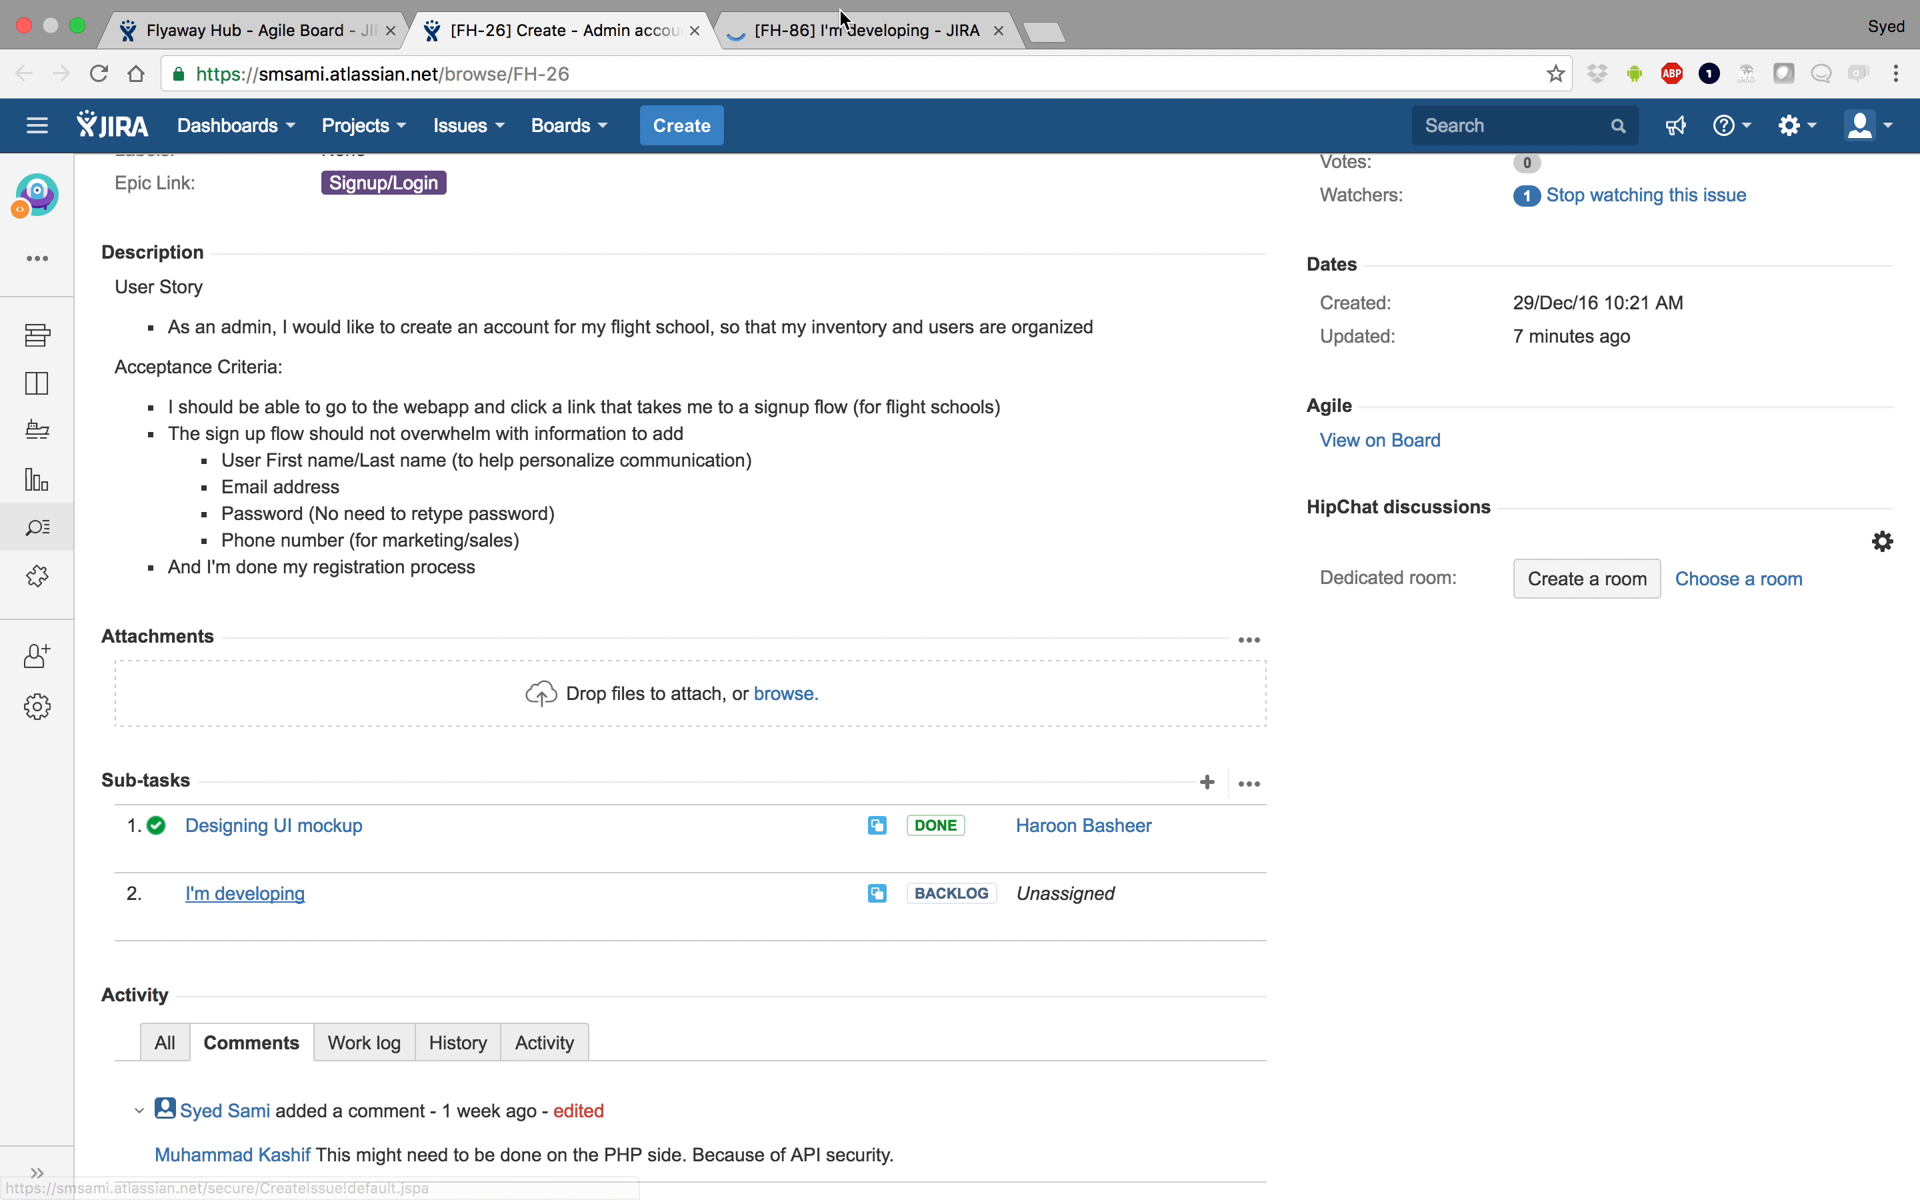
{"action": "left_click", "coordinate": [1000, 31]}
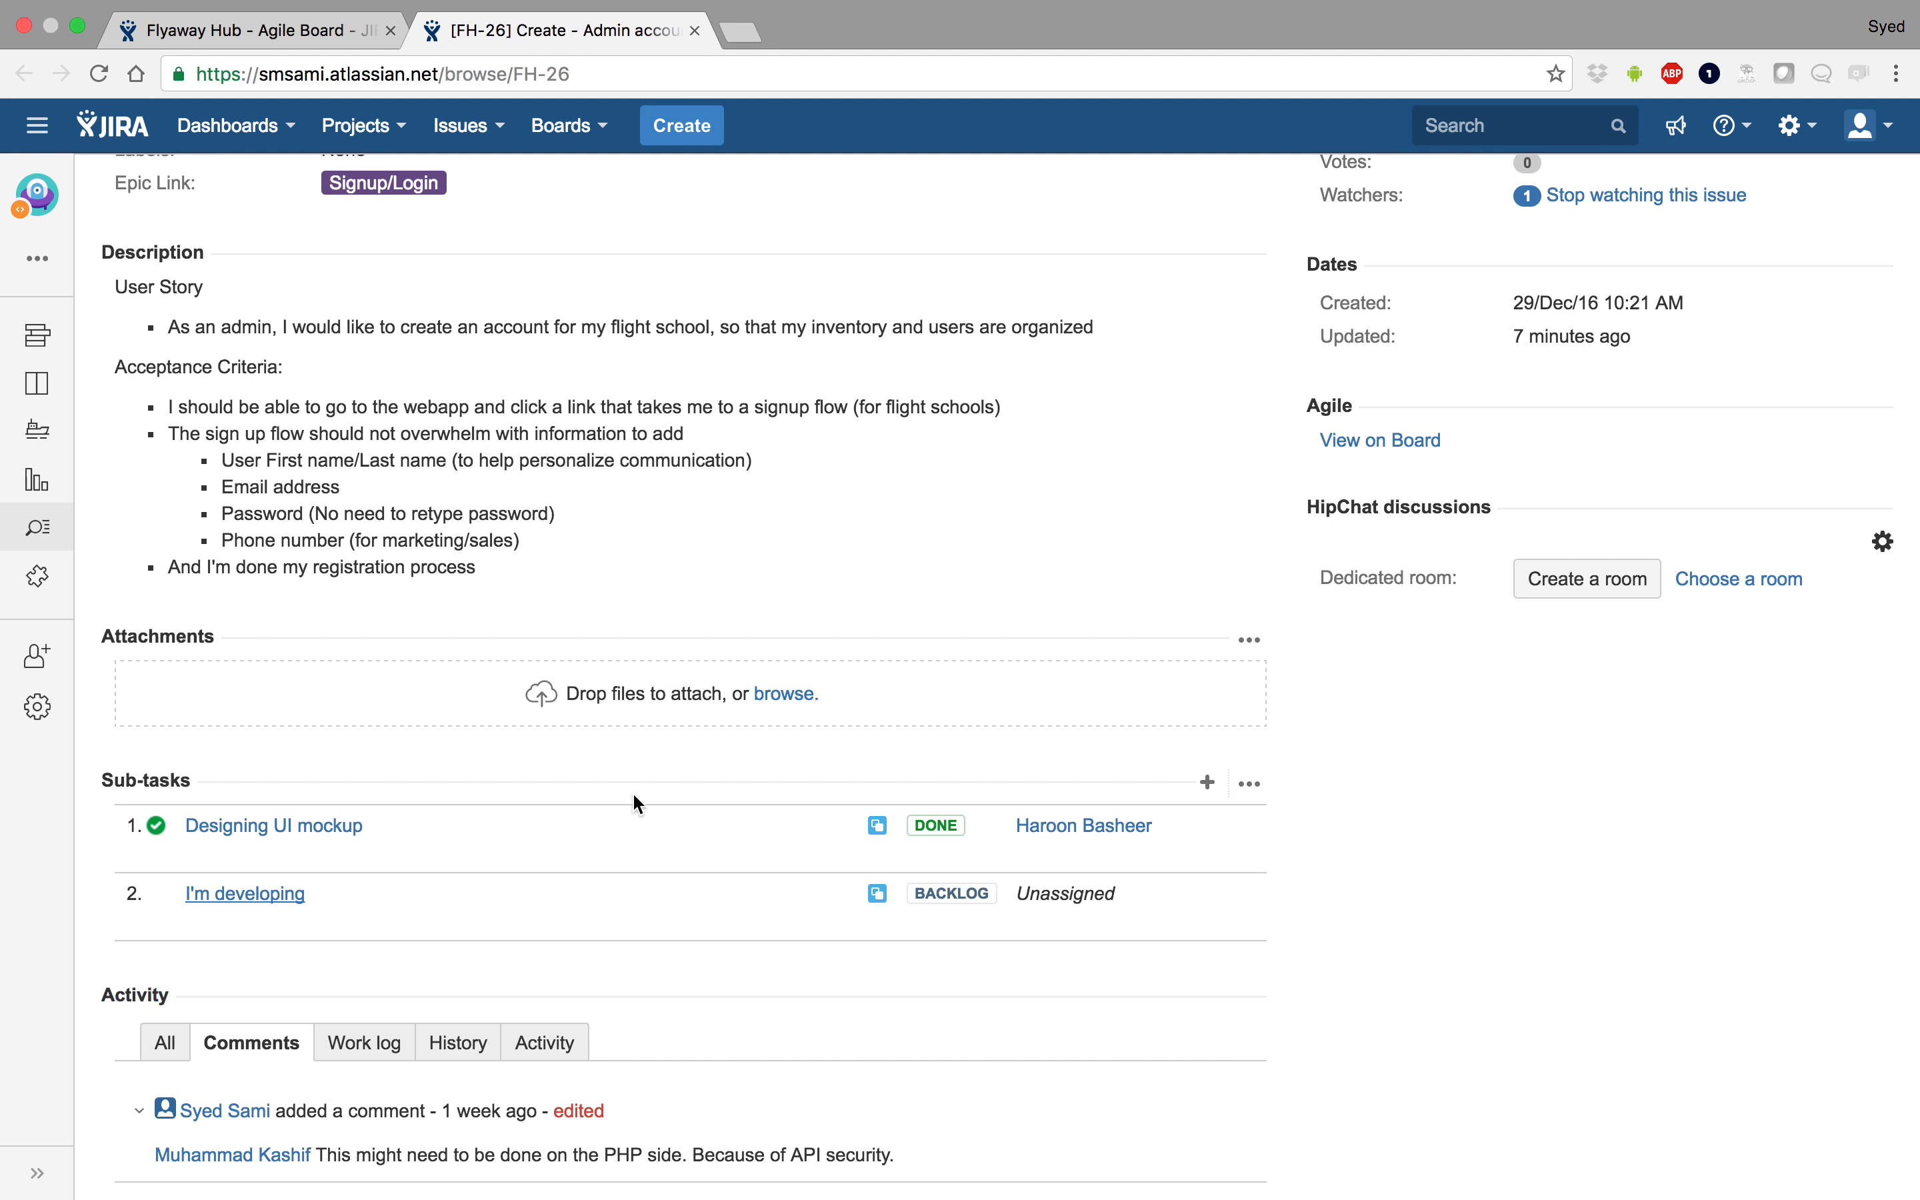
{"action": "mouse_move", "coordinate": [1230, 896]}
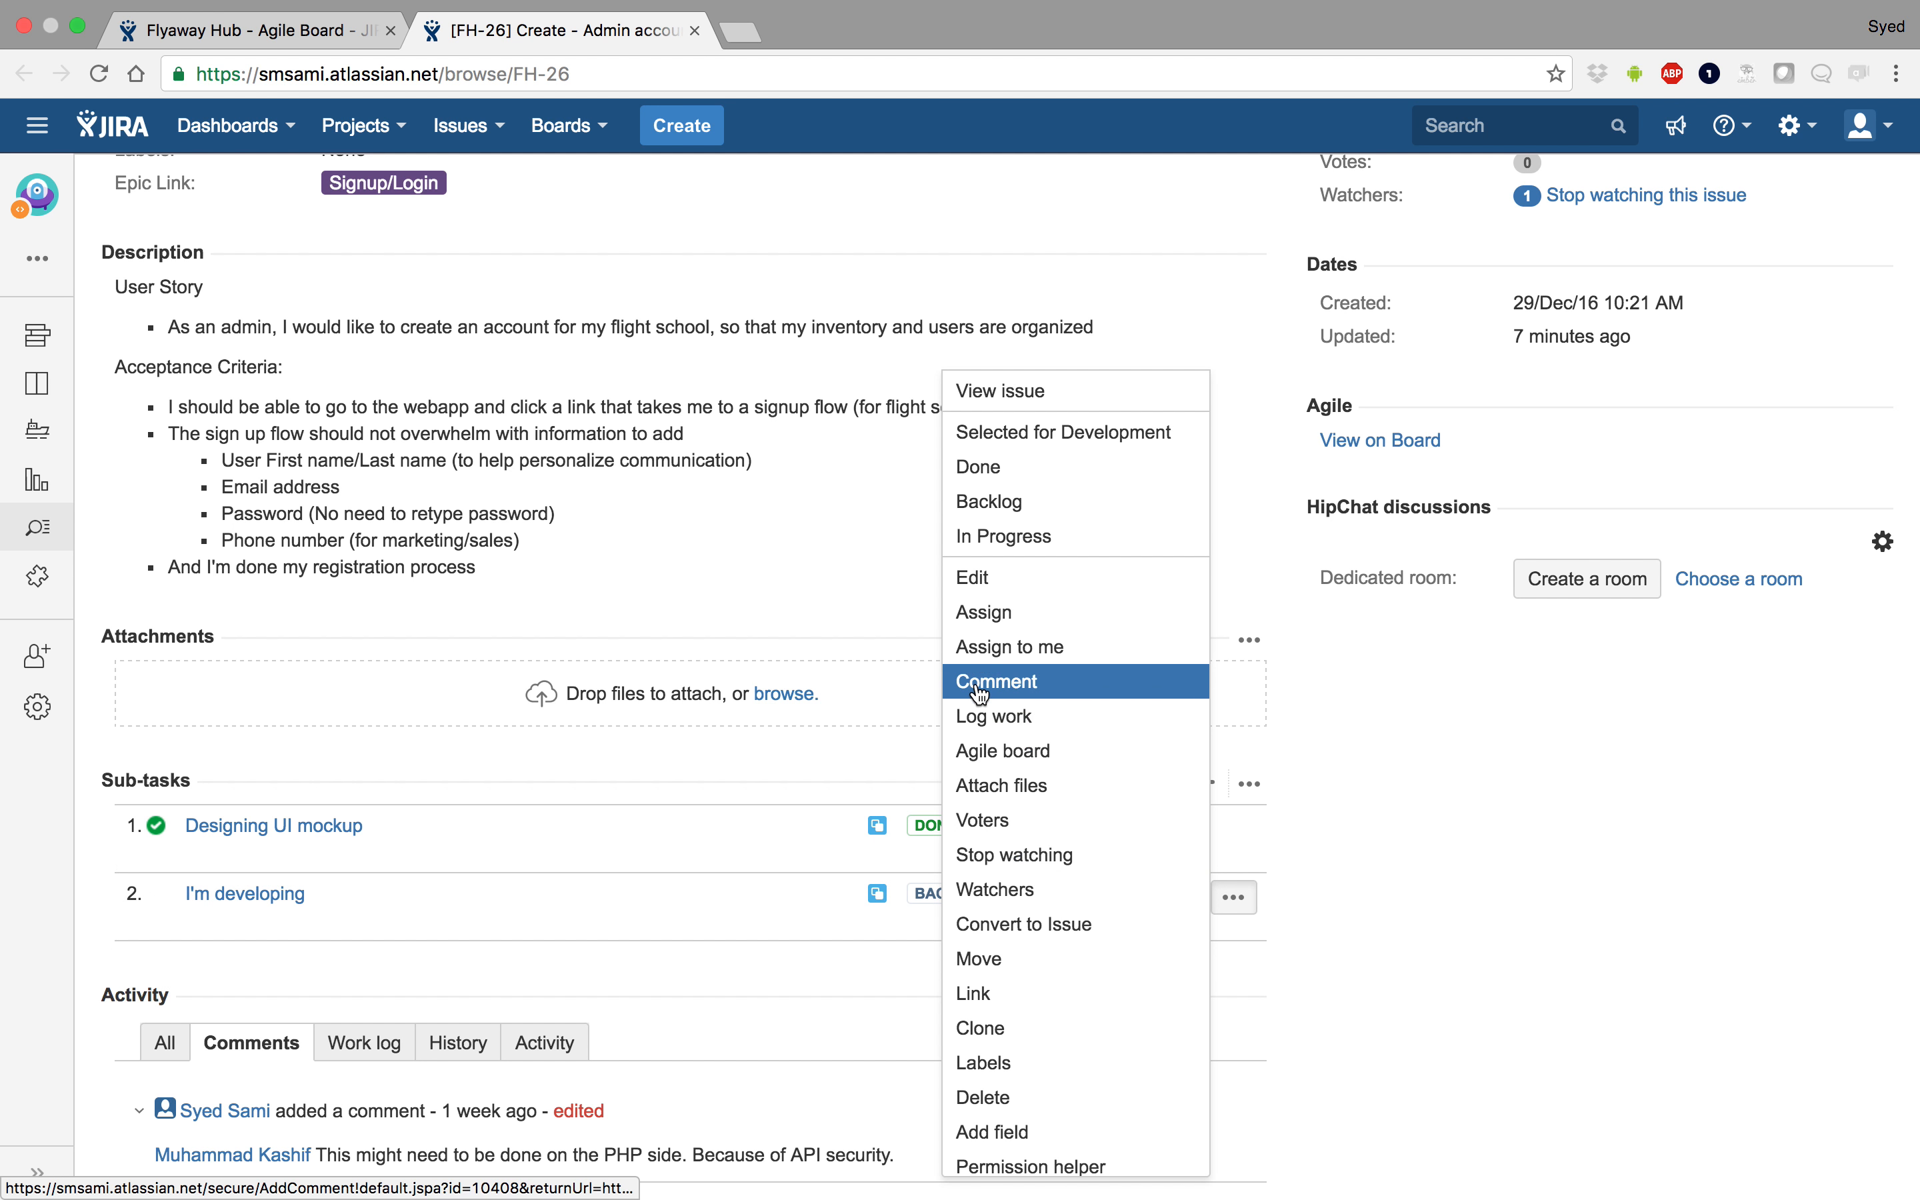
{"action": "left_click", "coordinate": [993, 577]}
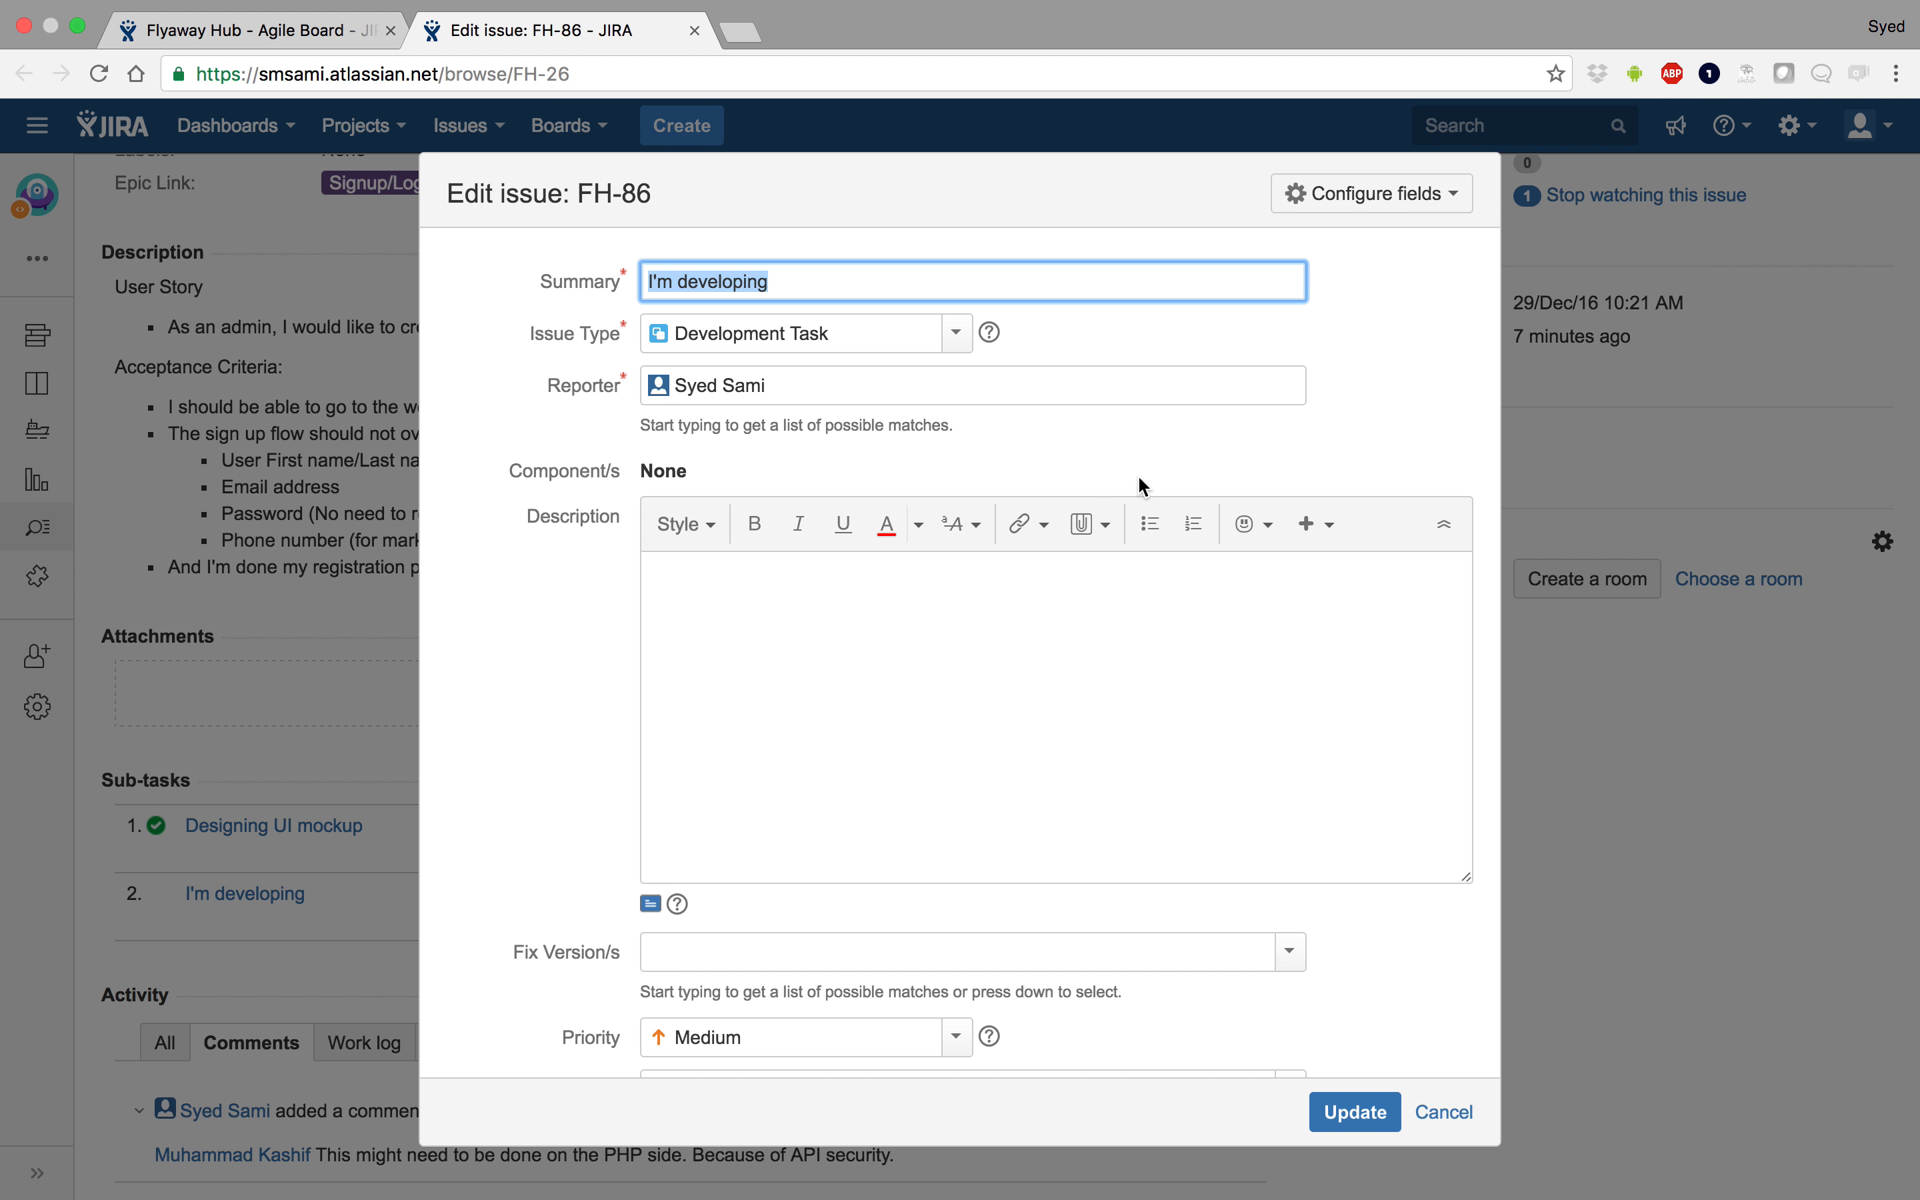
{"action": "type", "text": "D"}
{"action": "key", "text": "BackSpace"}
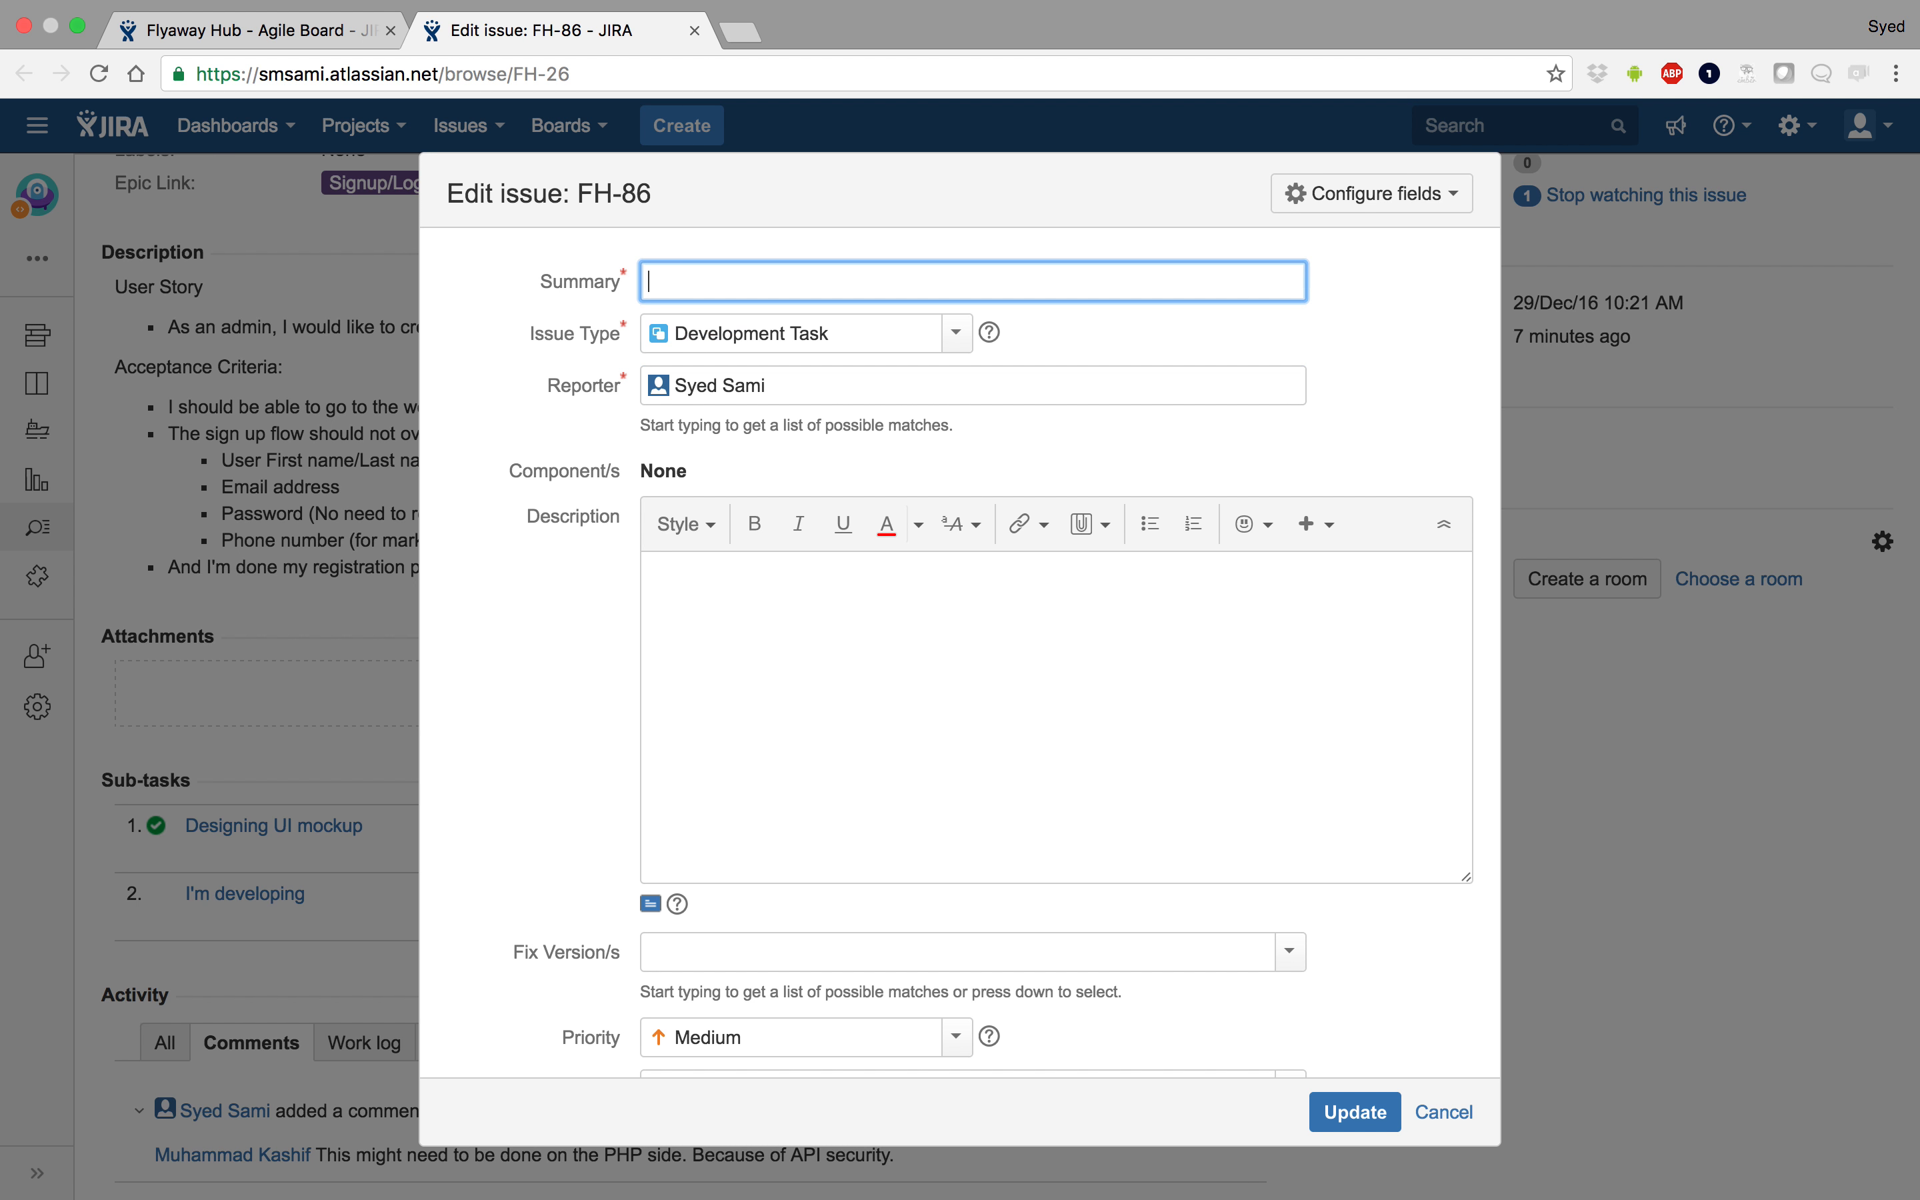
{"action": "type", "text": "Make API available"}
{"action": "left_click", "coordinate": [1356, 1109]}
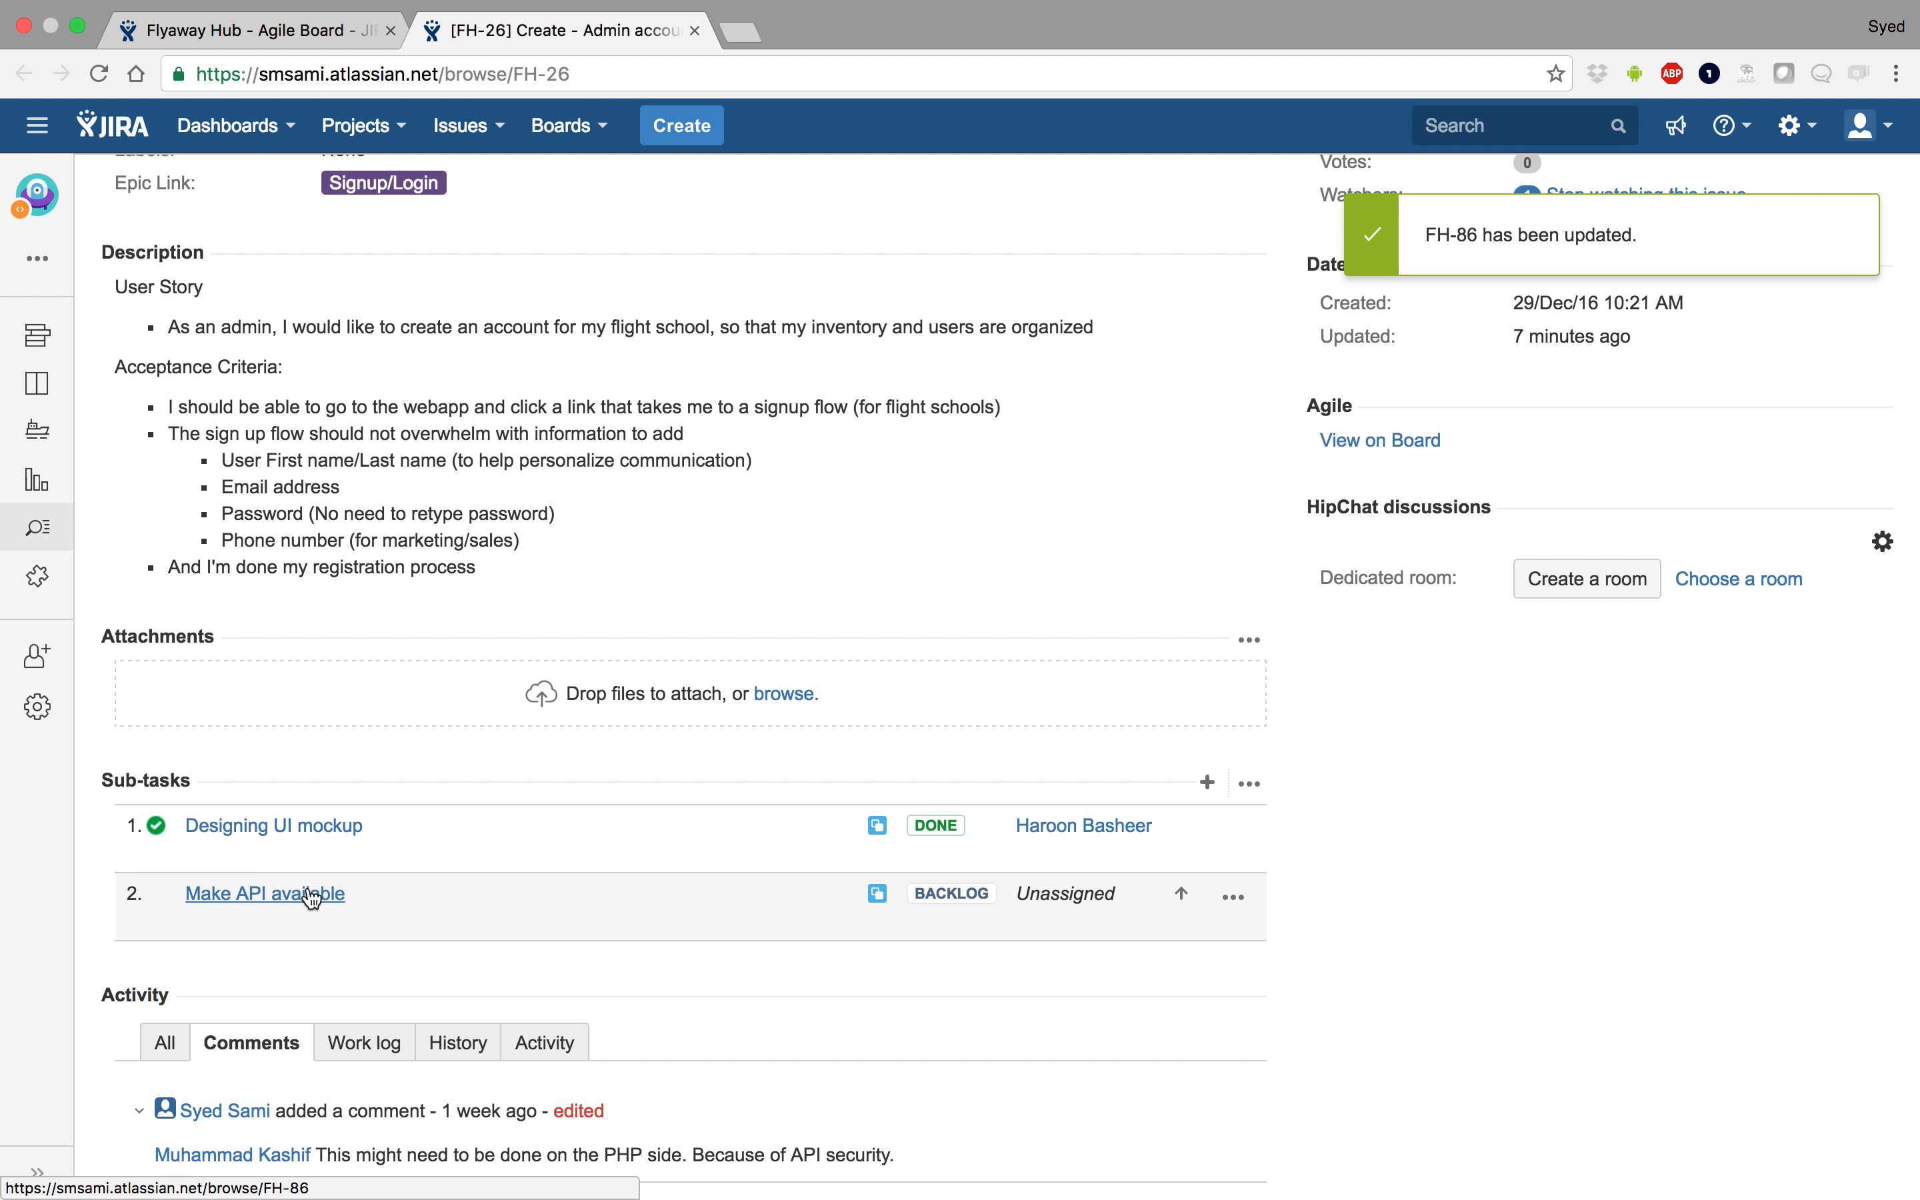
Open the "Make API available" sub-task and move its status first to In Progress and finally to Done
{"action": "left_click", "coordinate": [312, 896]}
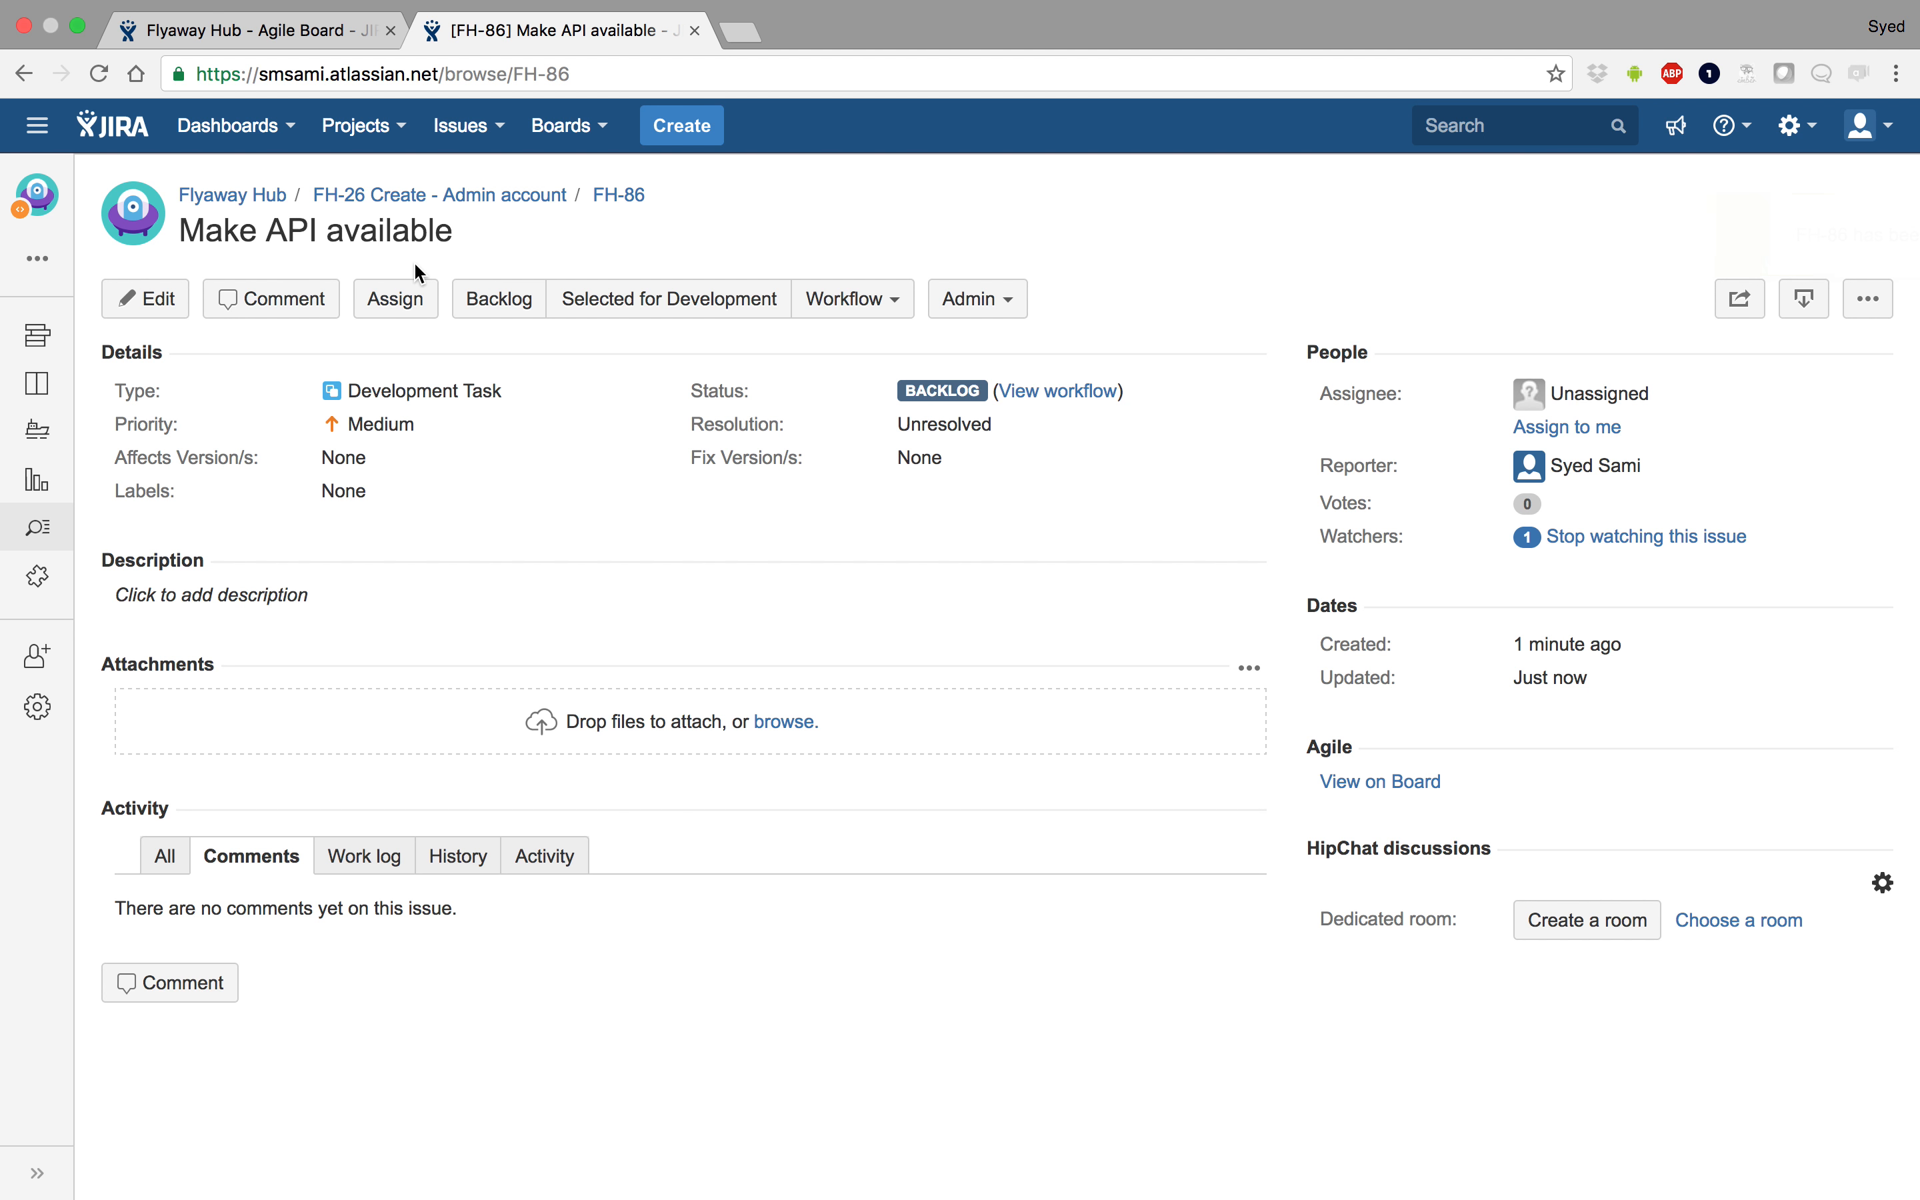
{"action": "left_click", "coordinate": [892, 317]}
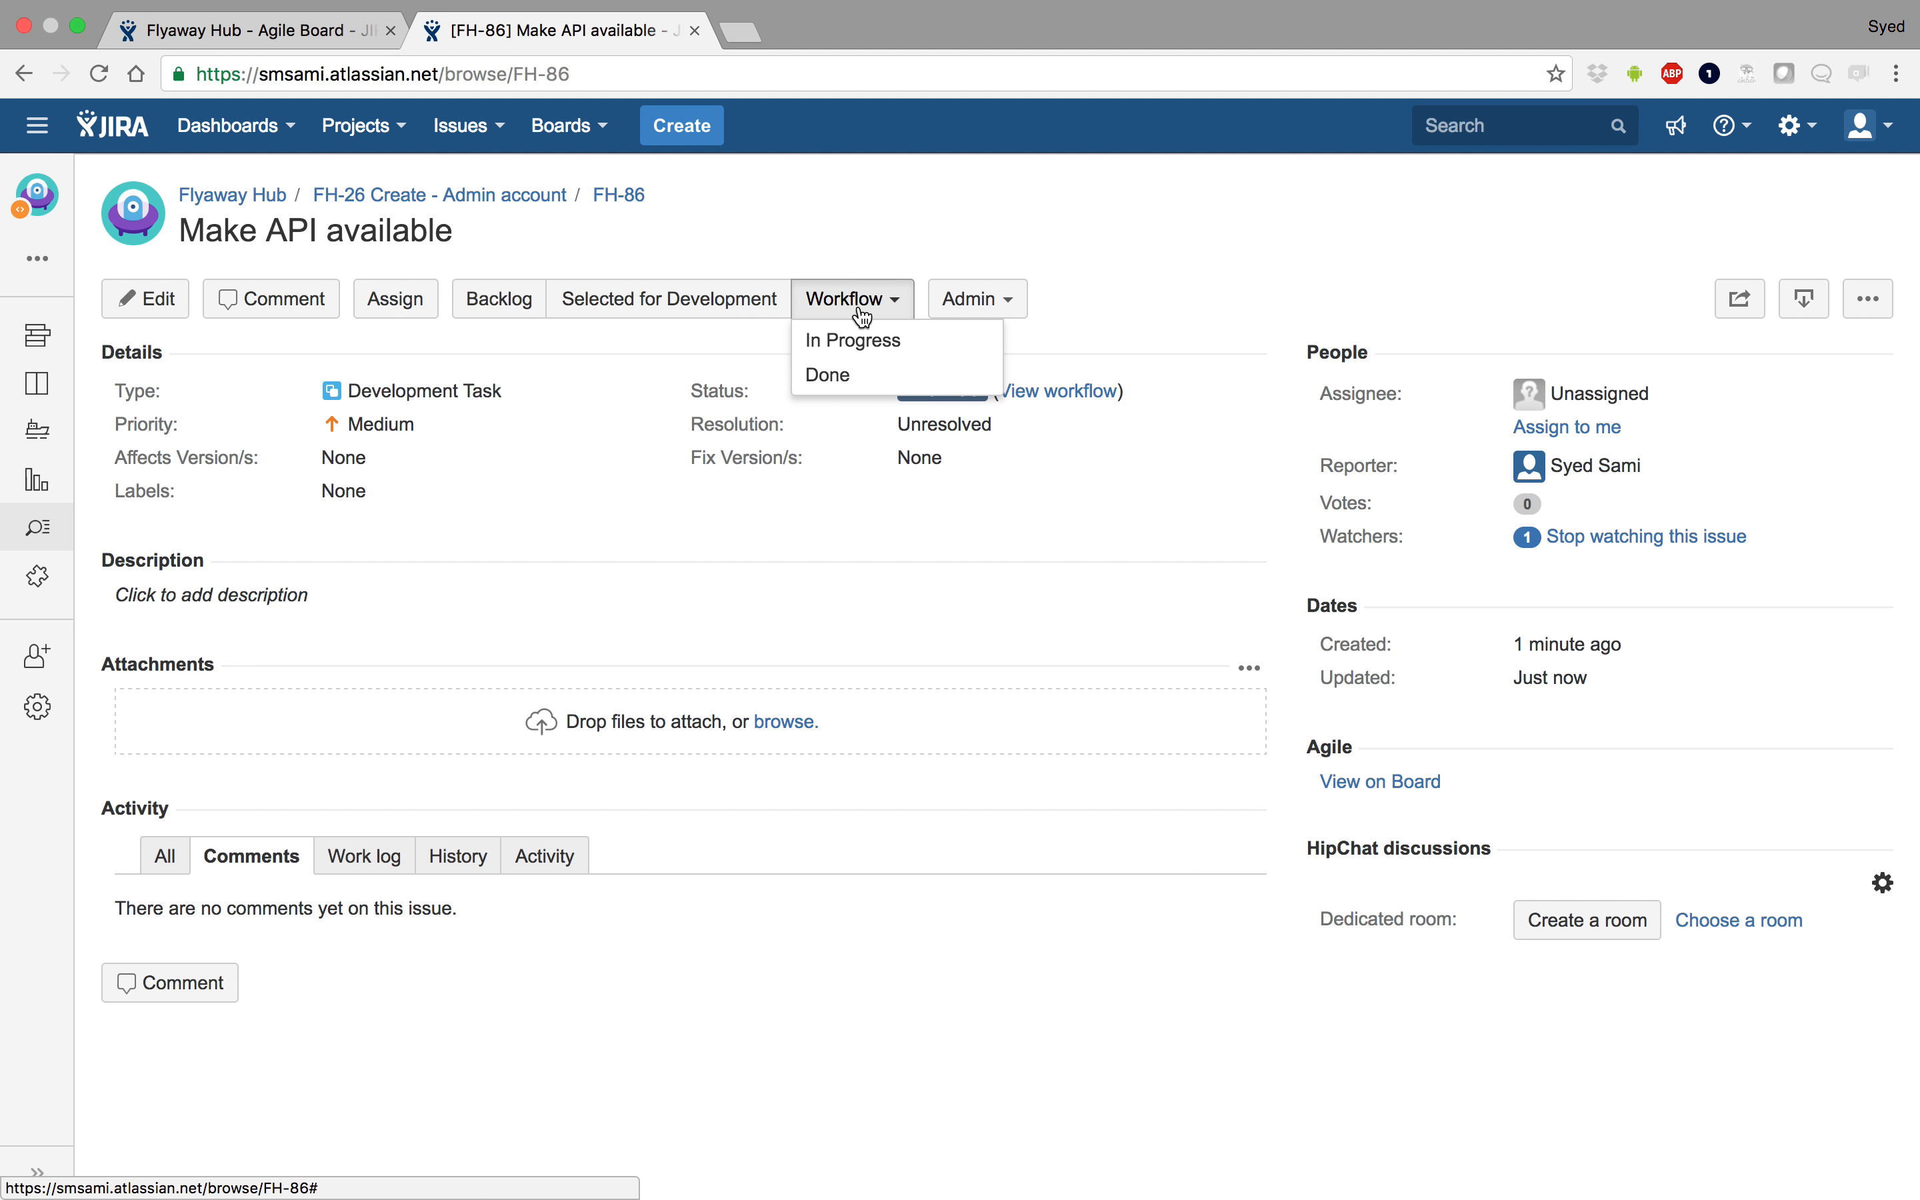
{"action": "left_click", "coordinate": [881, 349]}
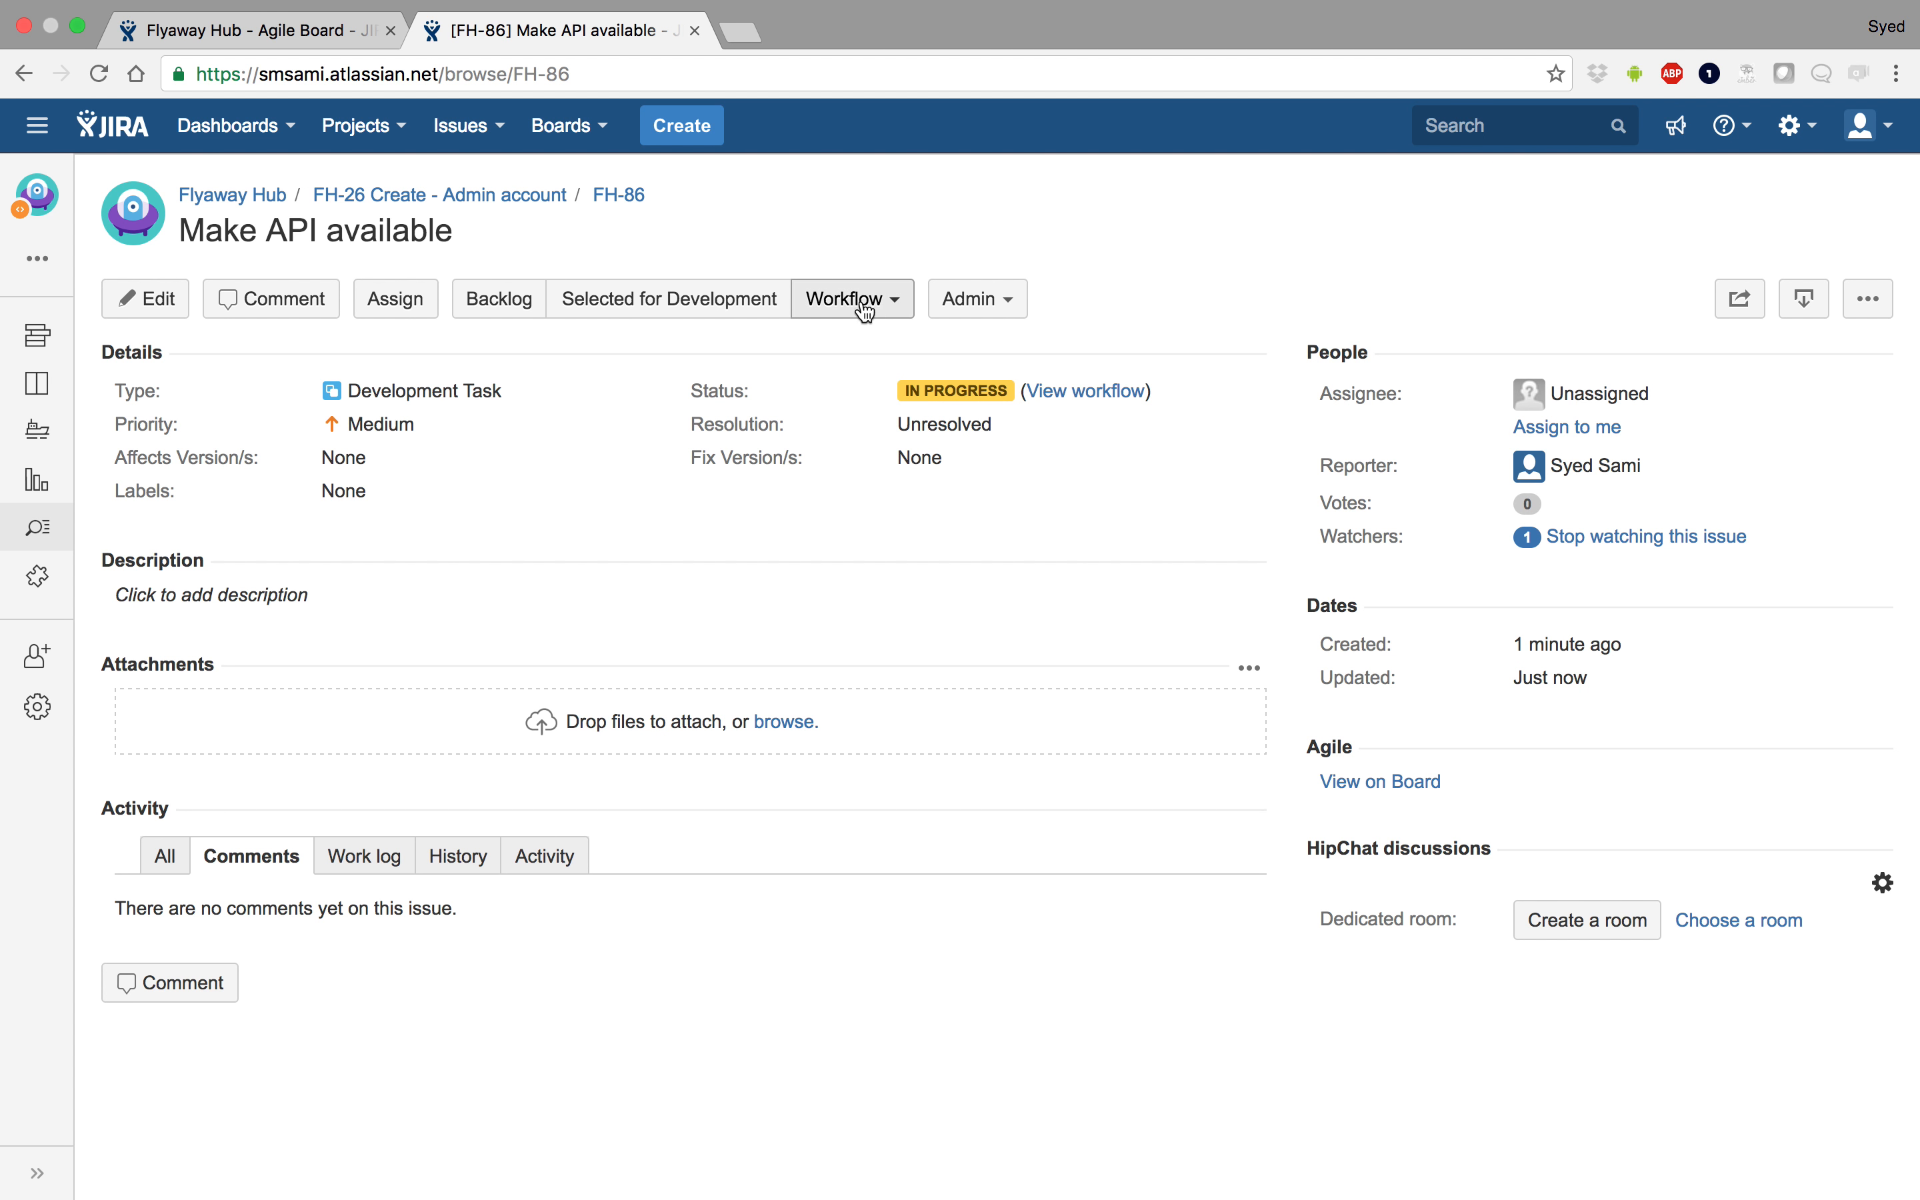
{"action": "left_click", "coordinate": [885, 306]}
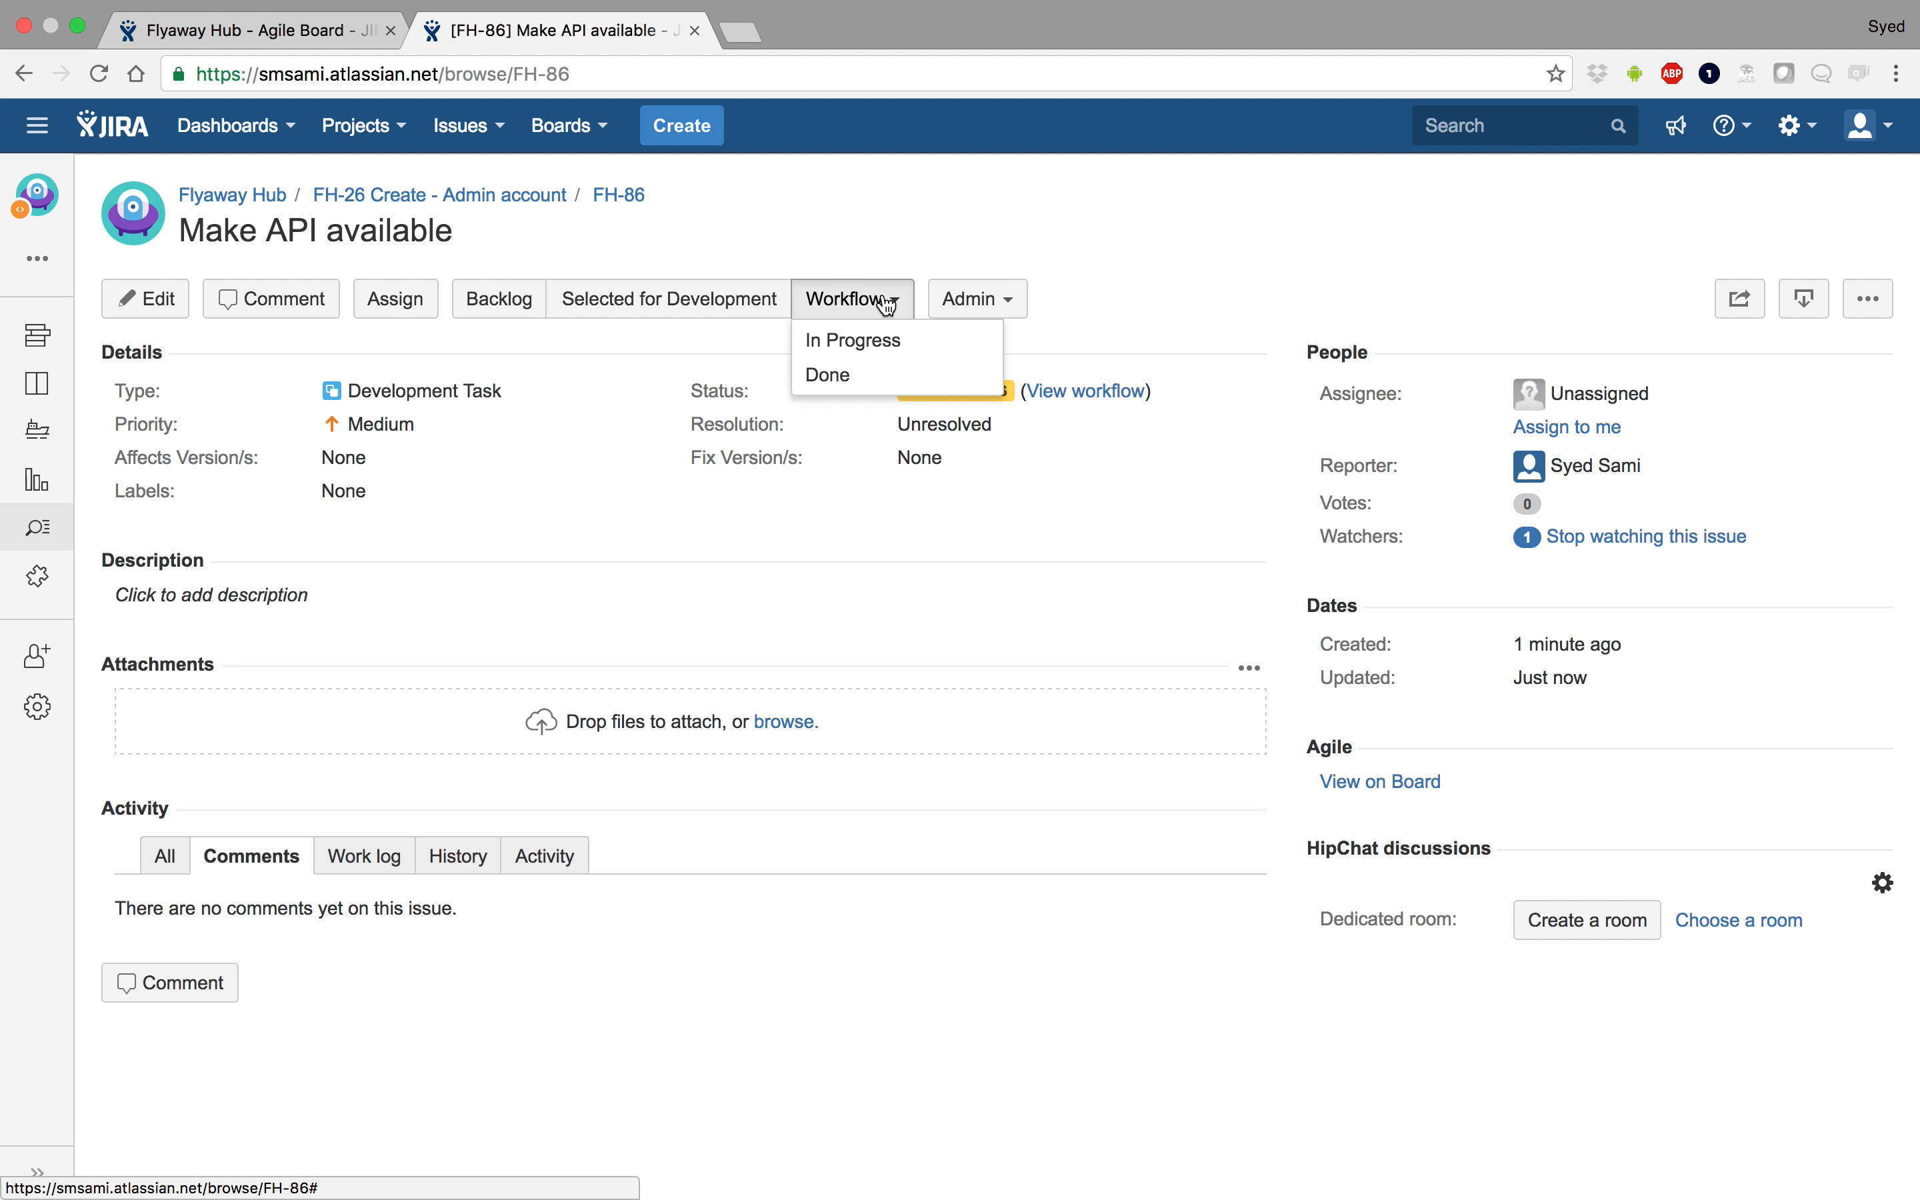
{"action": "left_click", "coordinate": [882, 378]}
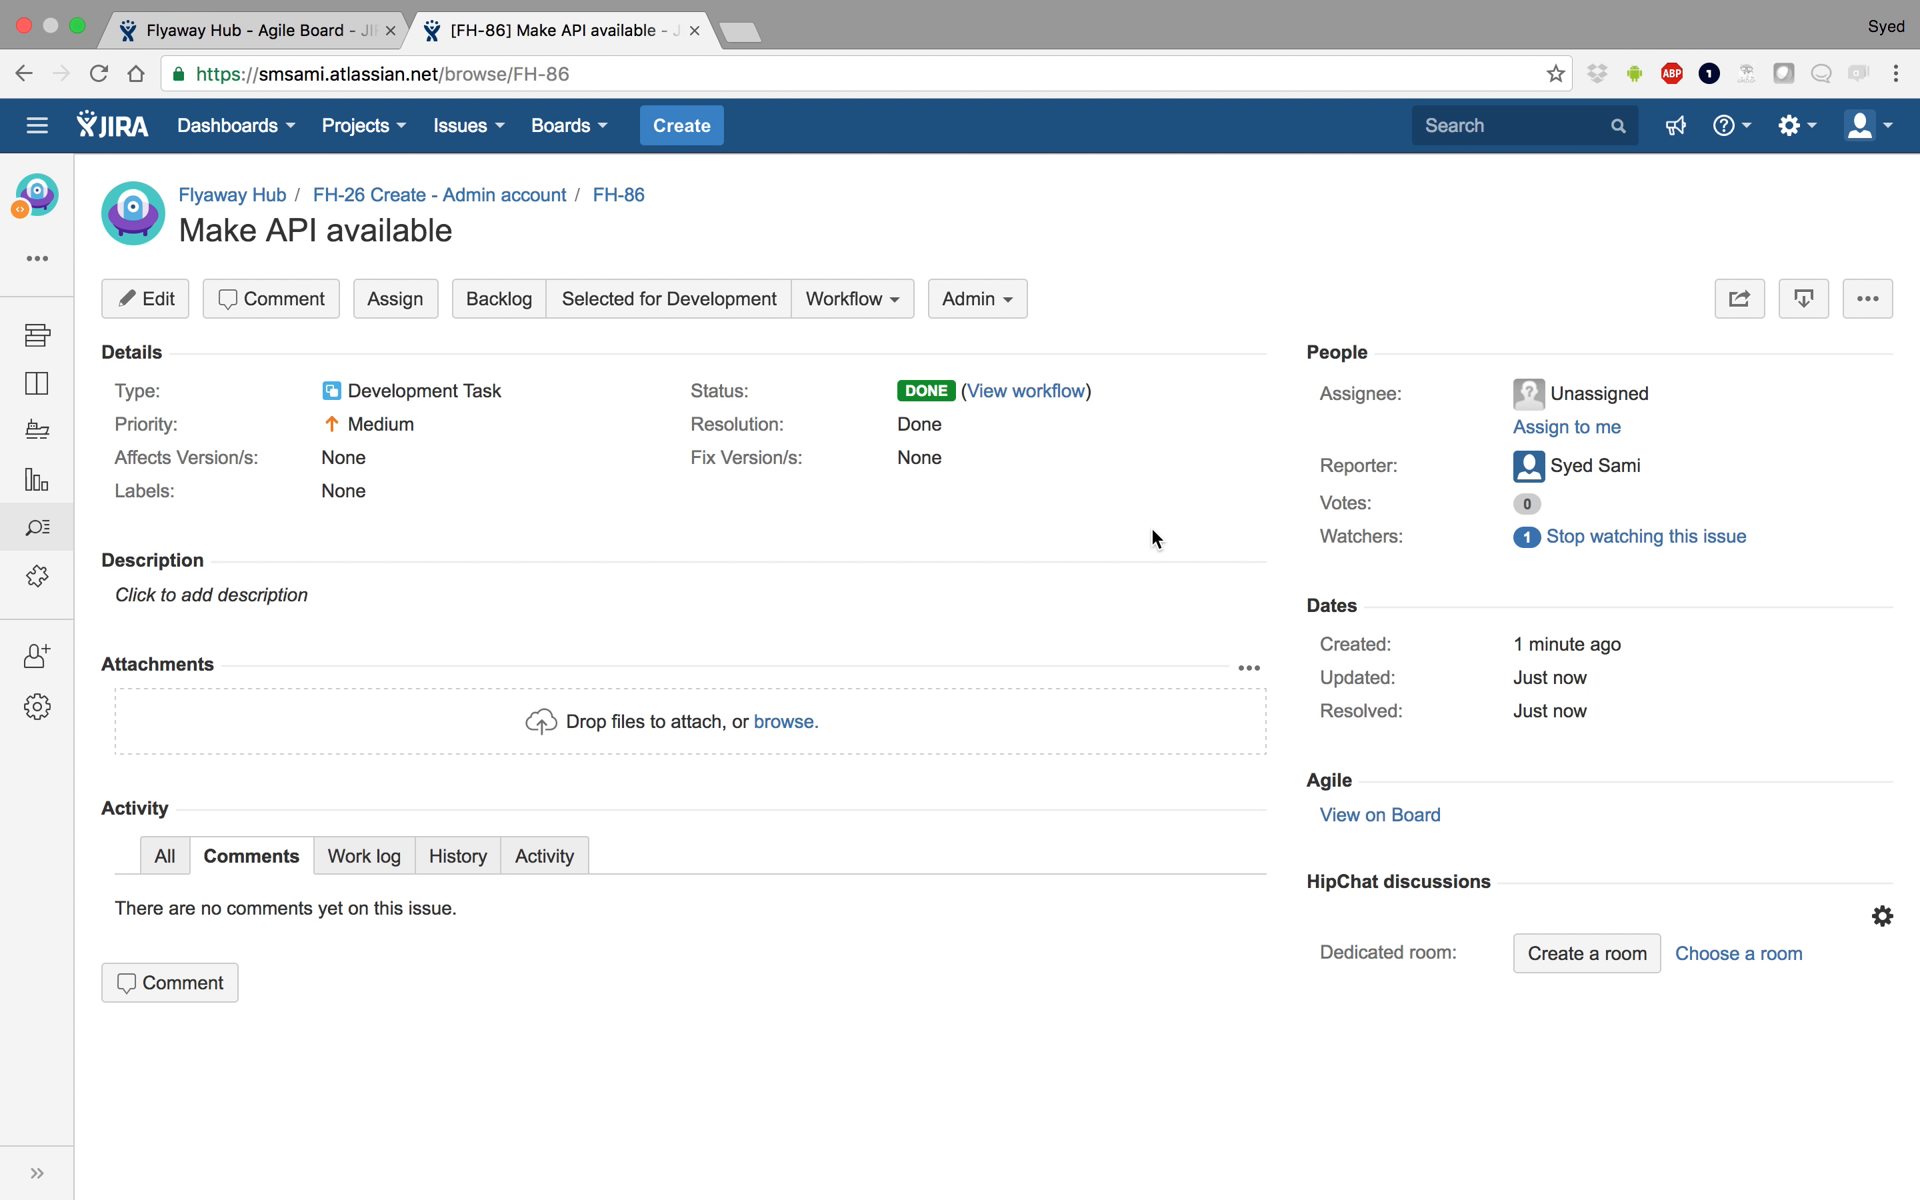
Add the comment "API is available at flyawayhub.com/api/v1/login" to the "Make API available" sub-task
{"action": "left_click", "coordinate": [157, 982]}
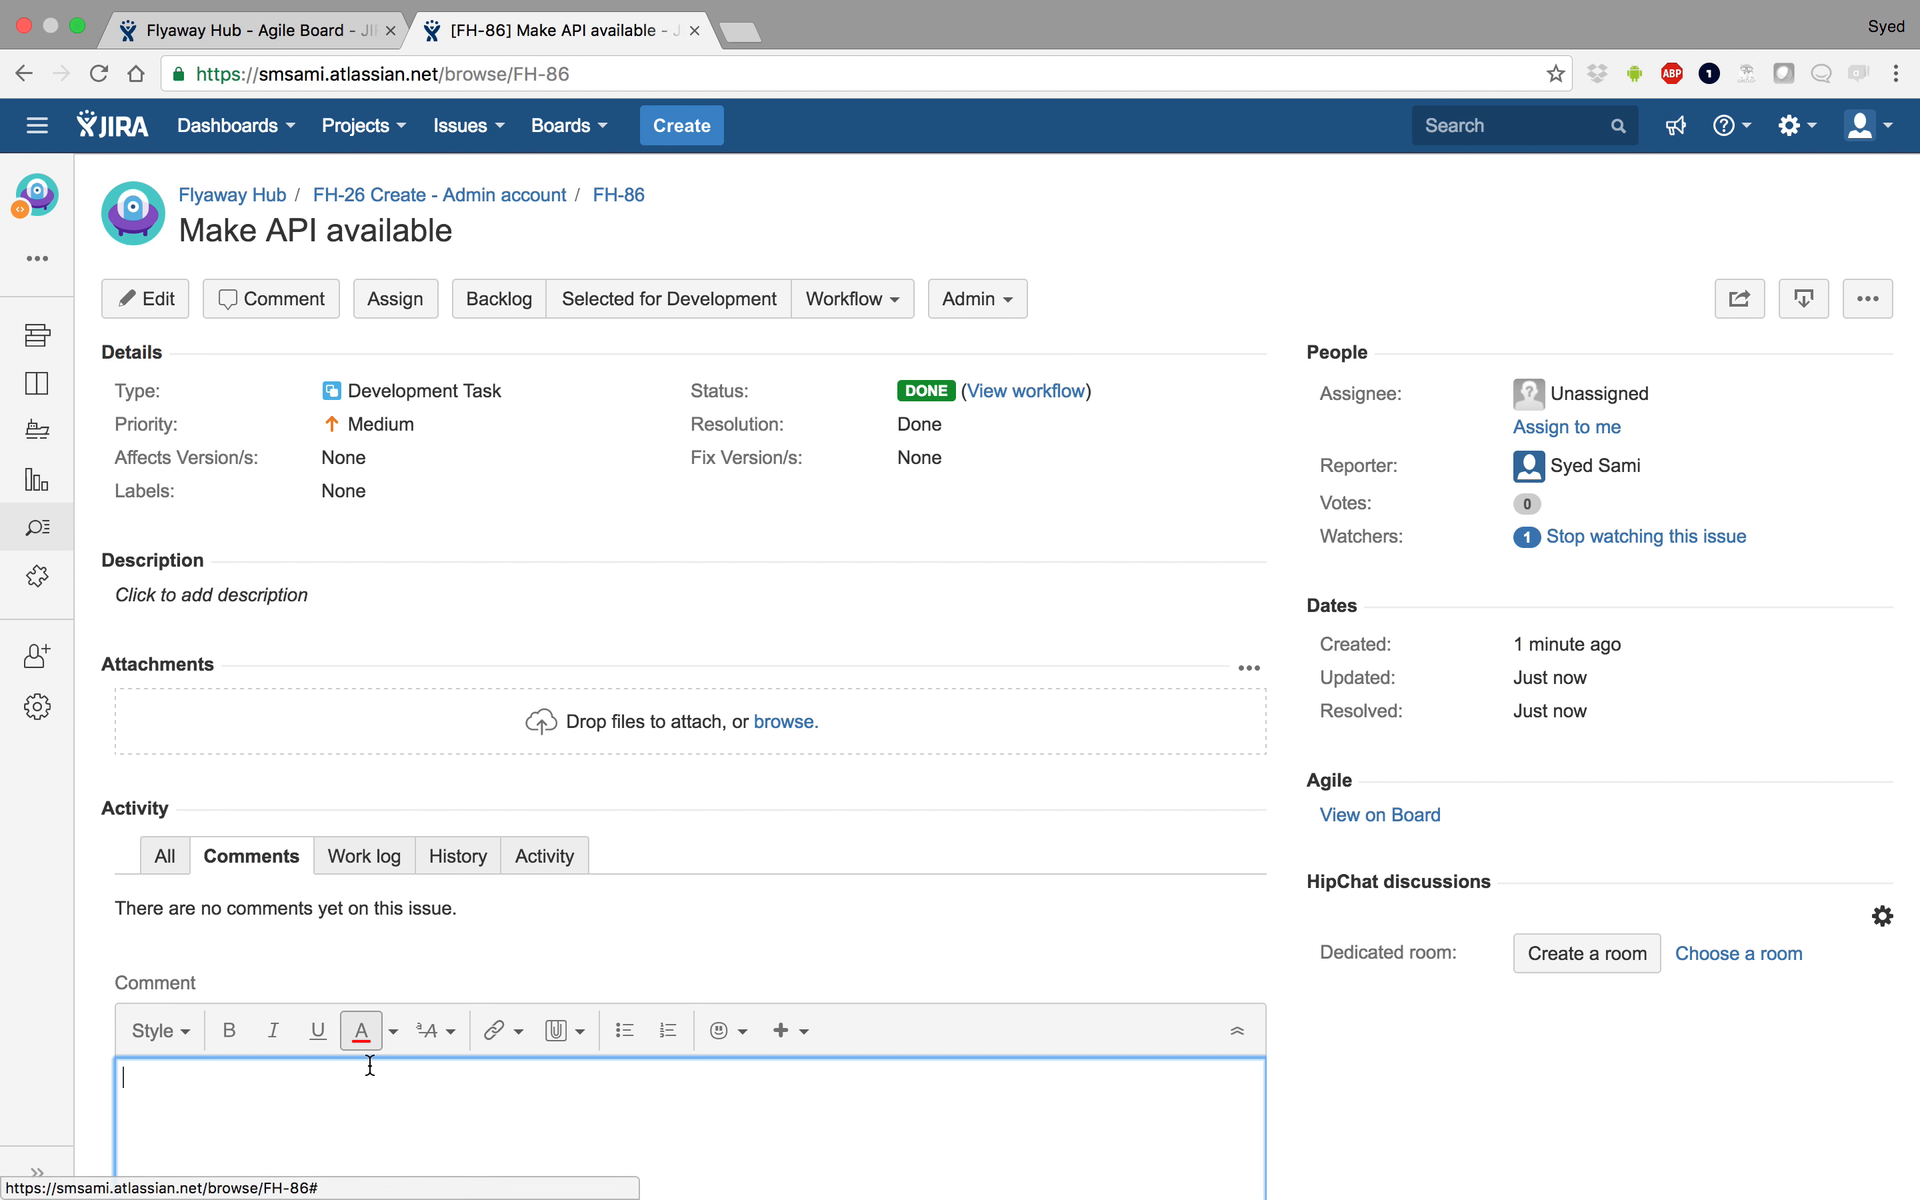
{"action": "type", "text": "Api"}
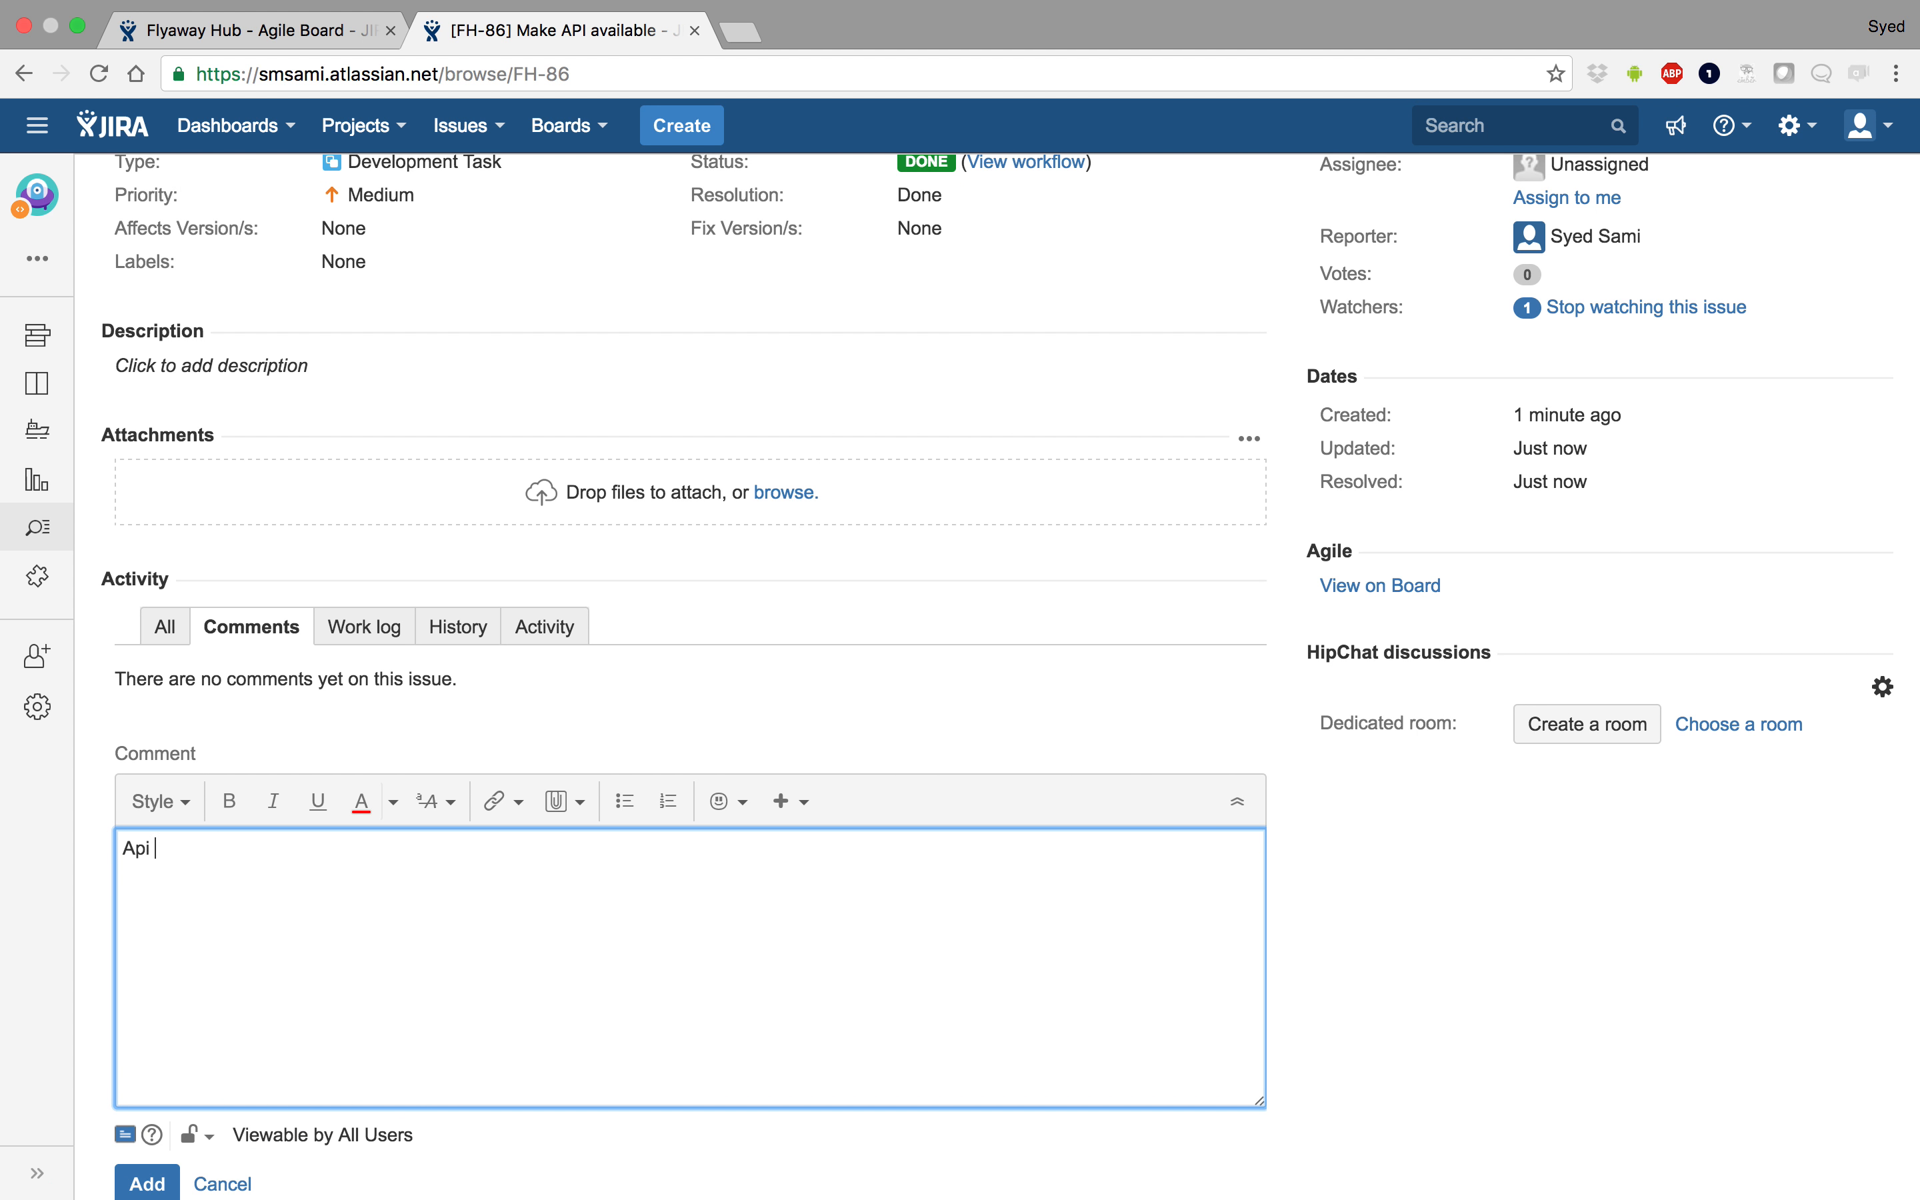
{"action": "key", "text": "BackSpace"}
{"action": "key", "text": "BackSpace"}
{"action": "type", "text": "PI is available at flyawayhub.com"}
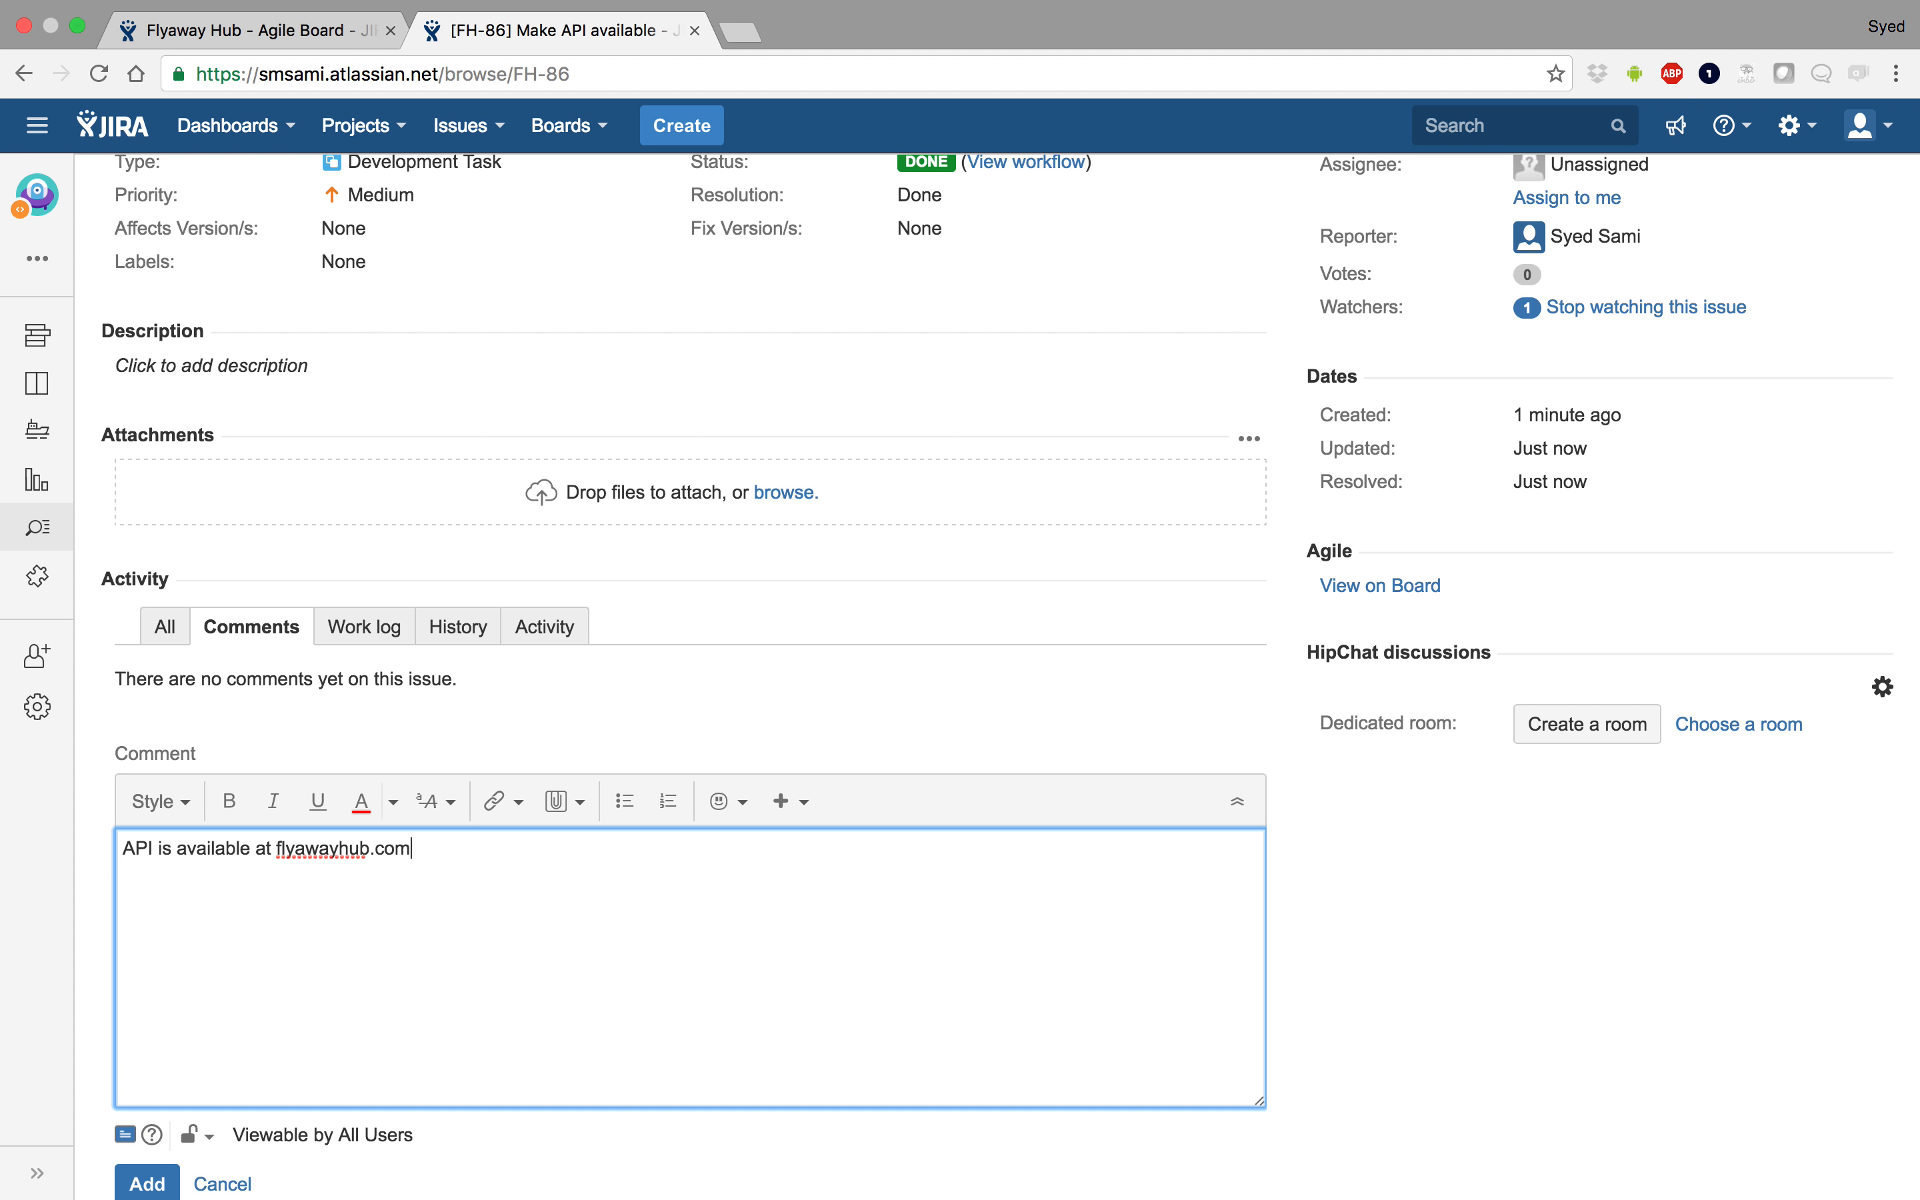
{"action": "type", "text": "/api/v1/login"}
{"action": "left_click", "coordinate": [865, 686]}
{"action": "left_click", "coordinate": [147, 1183]}
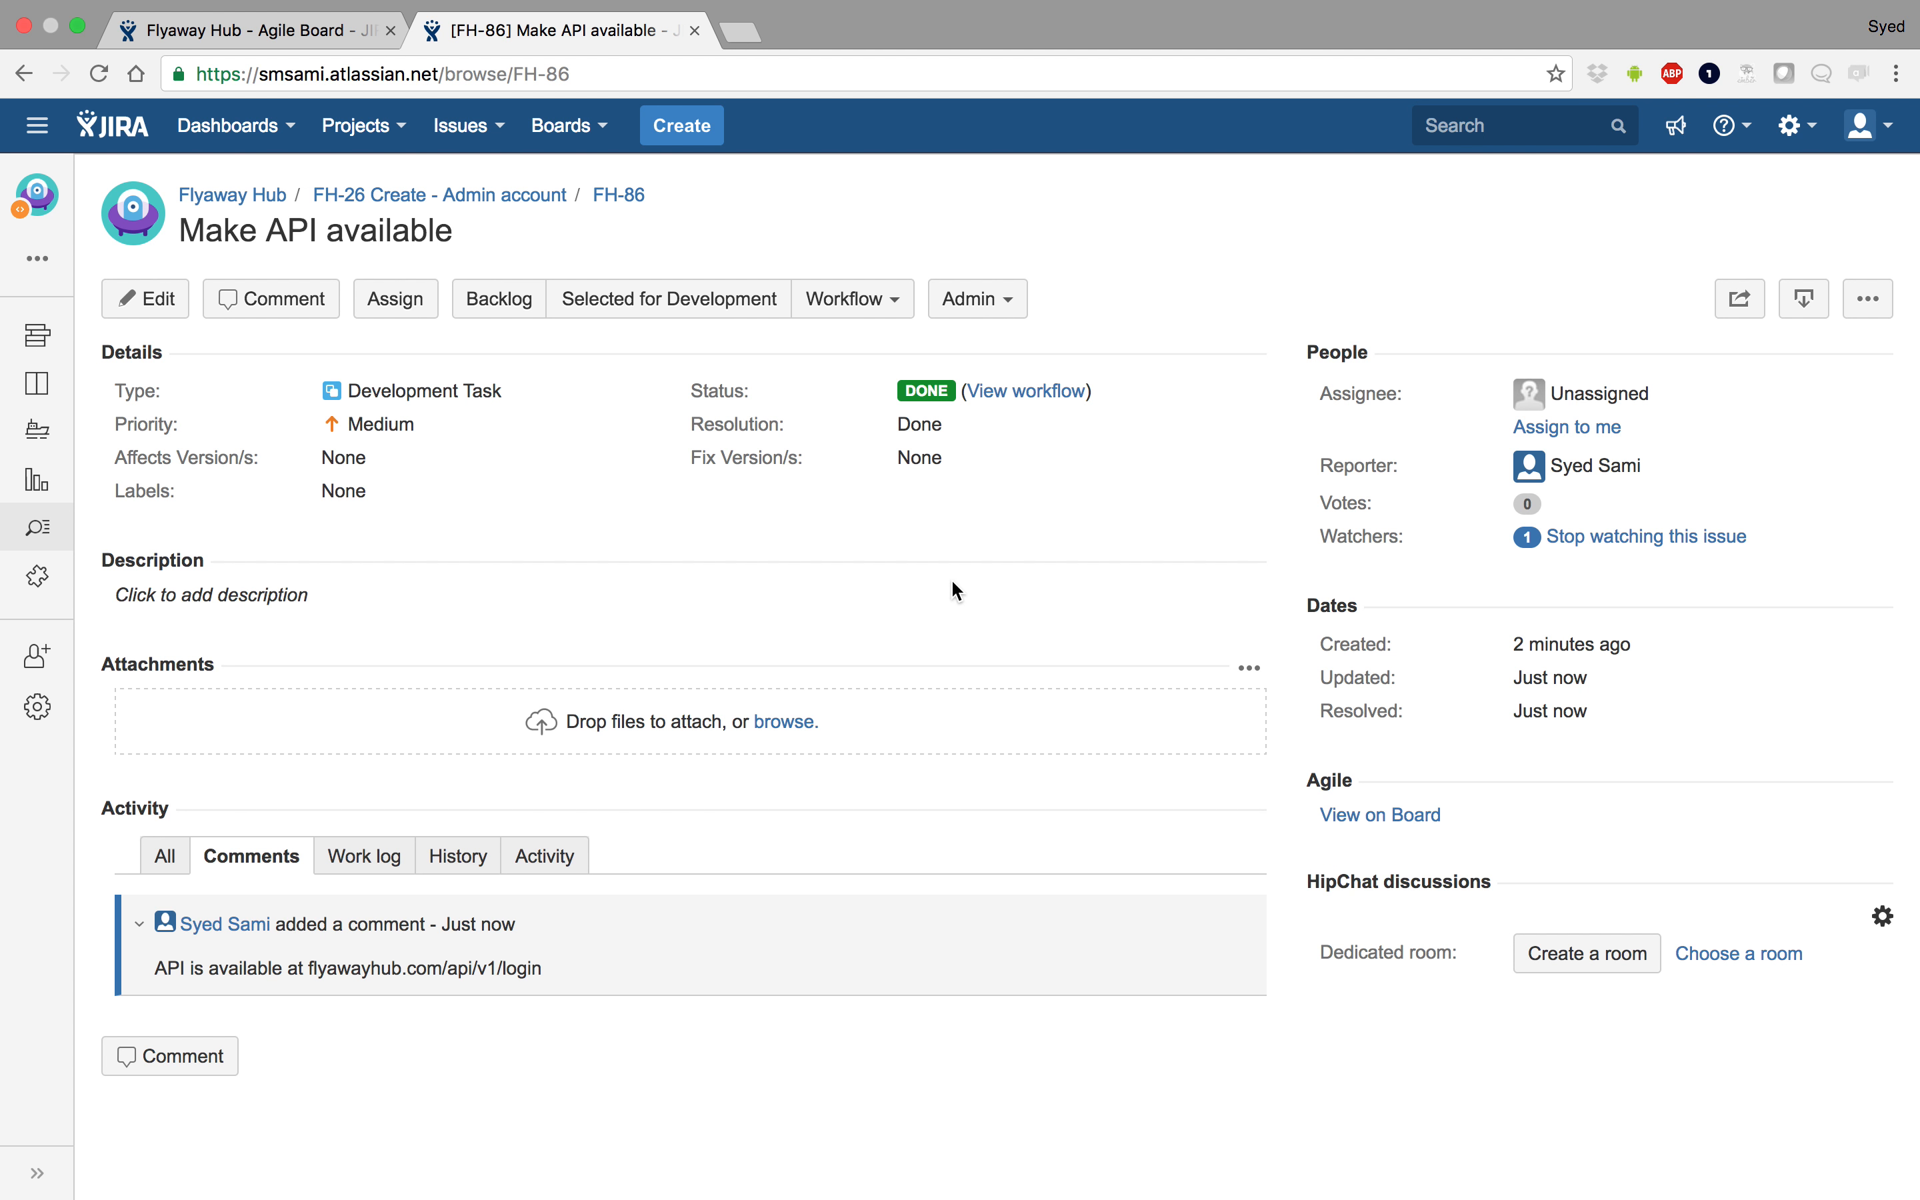
Return to the parent story FH-26 and review its sub-task statuses and details
{"action": "left_click", "coordinate": [526, 192]}
{"action": "scroll", "coordinate": [647, 789], "scroll_direction": "down", "scroll_amount": 5}
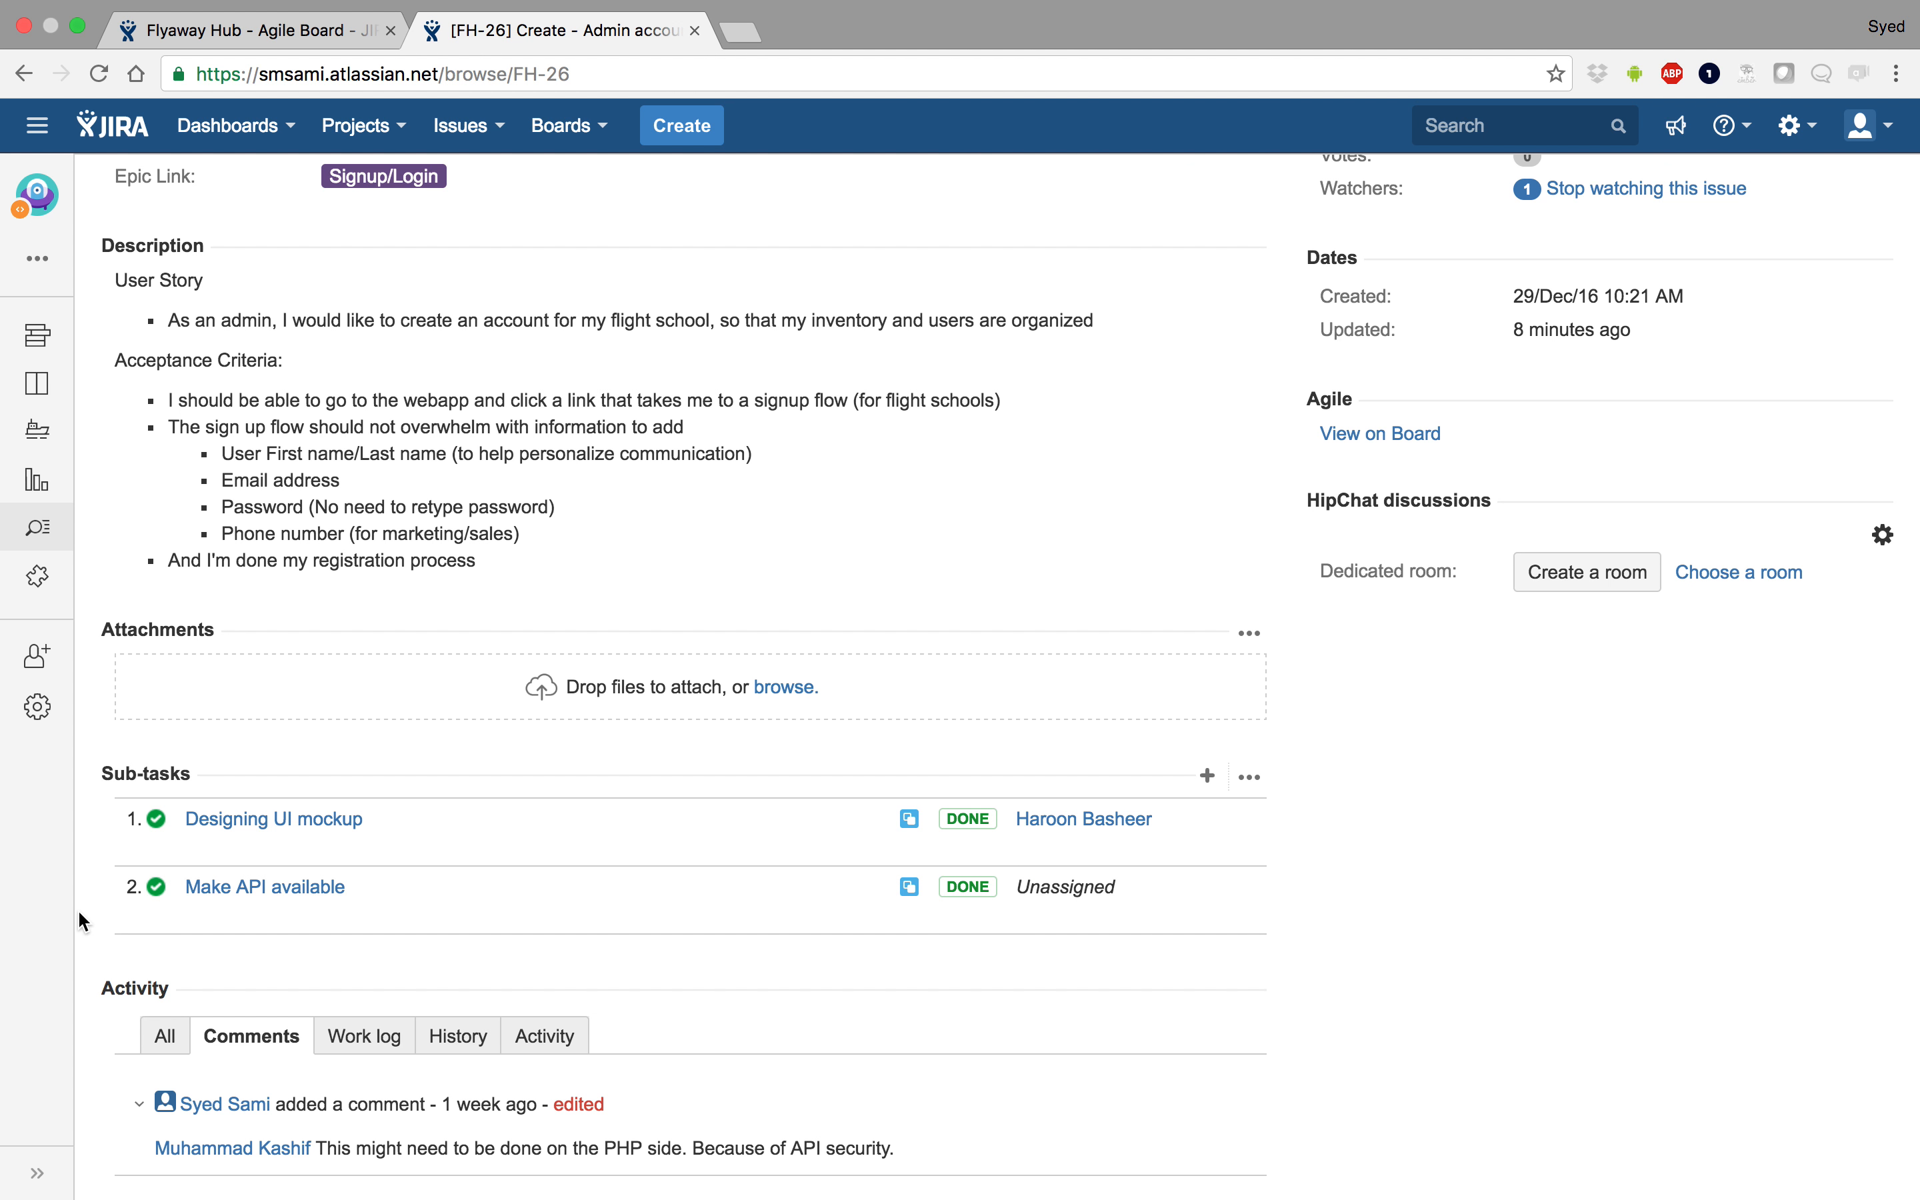
{"action": "scroll", "coordinate": [811, 1008], "scroll_direction": "up", "scroll_amount": 5}
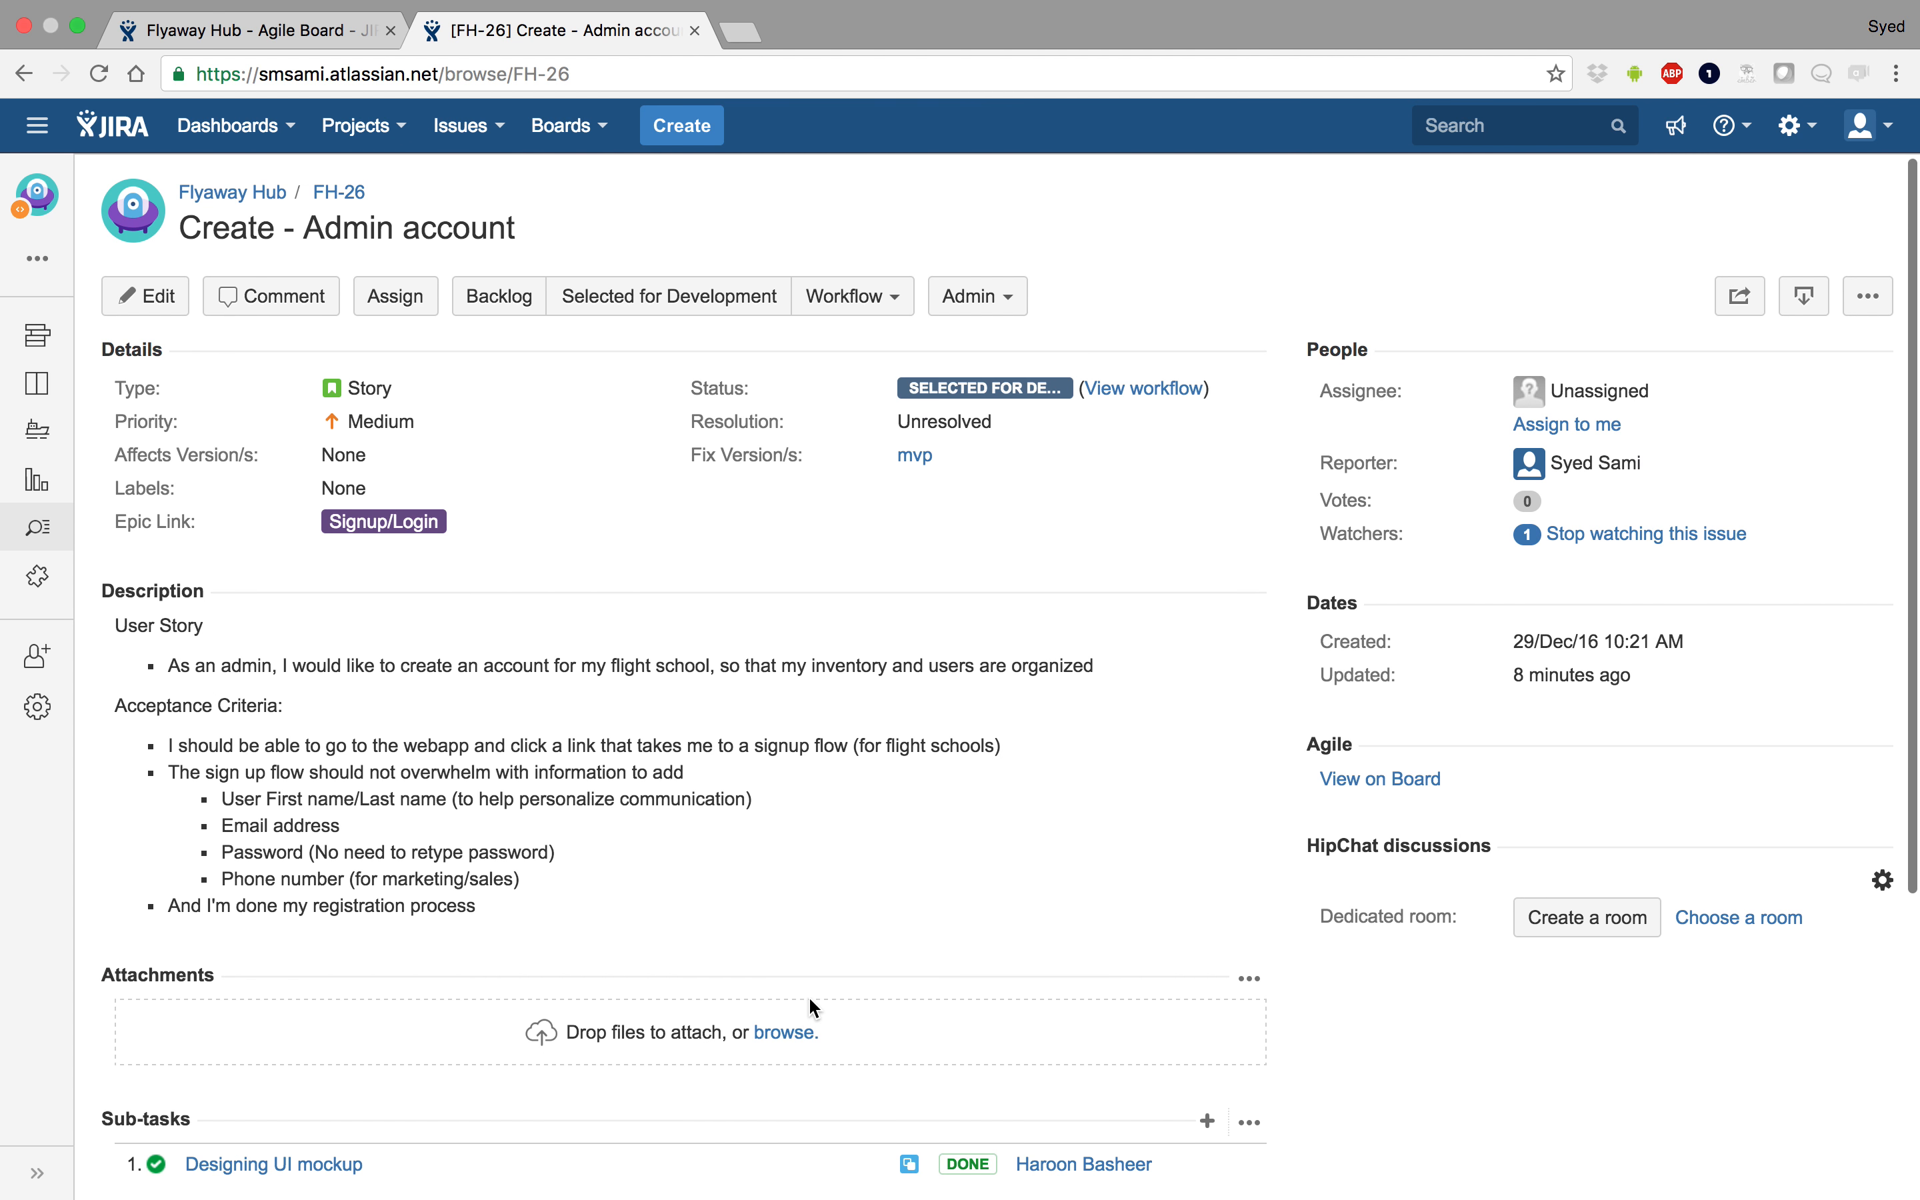